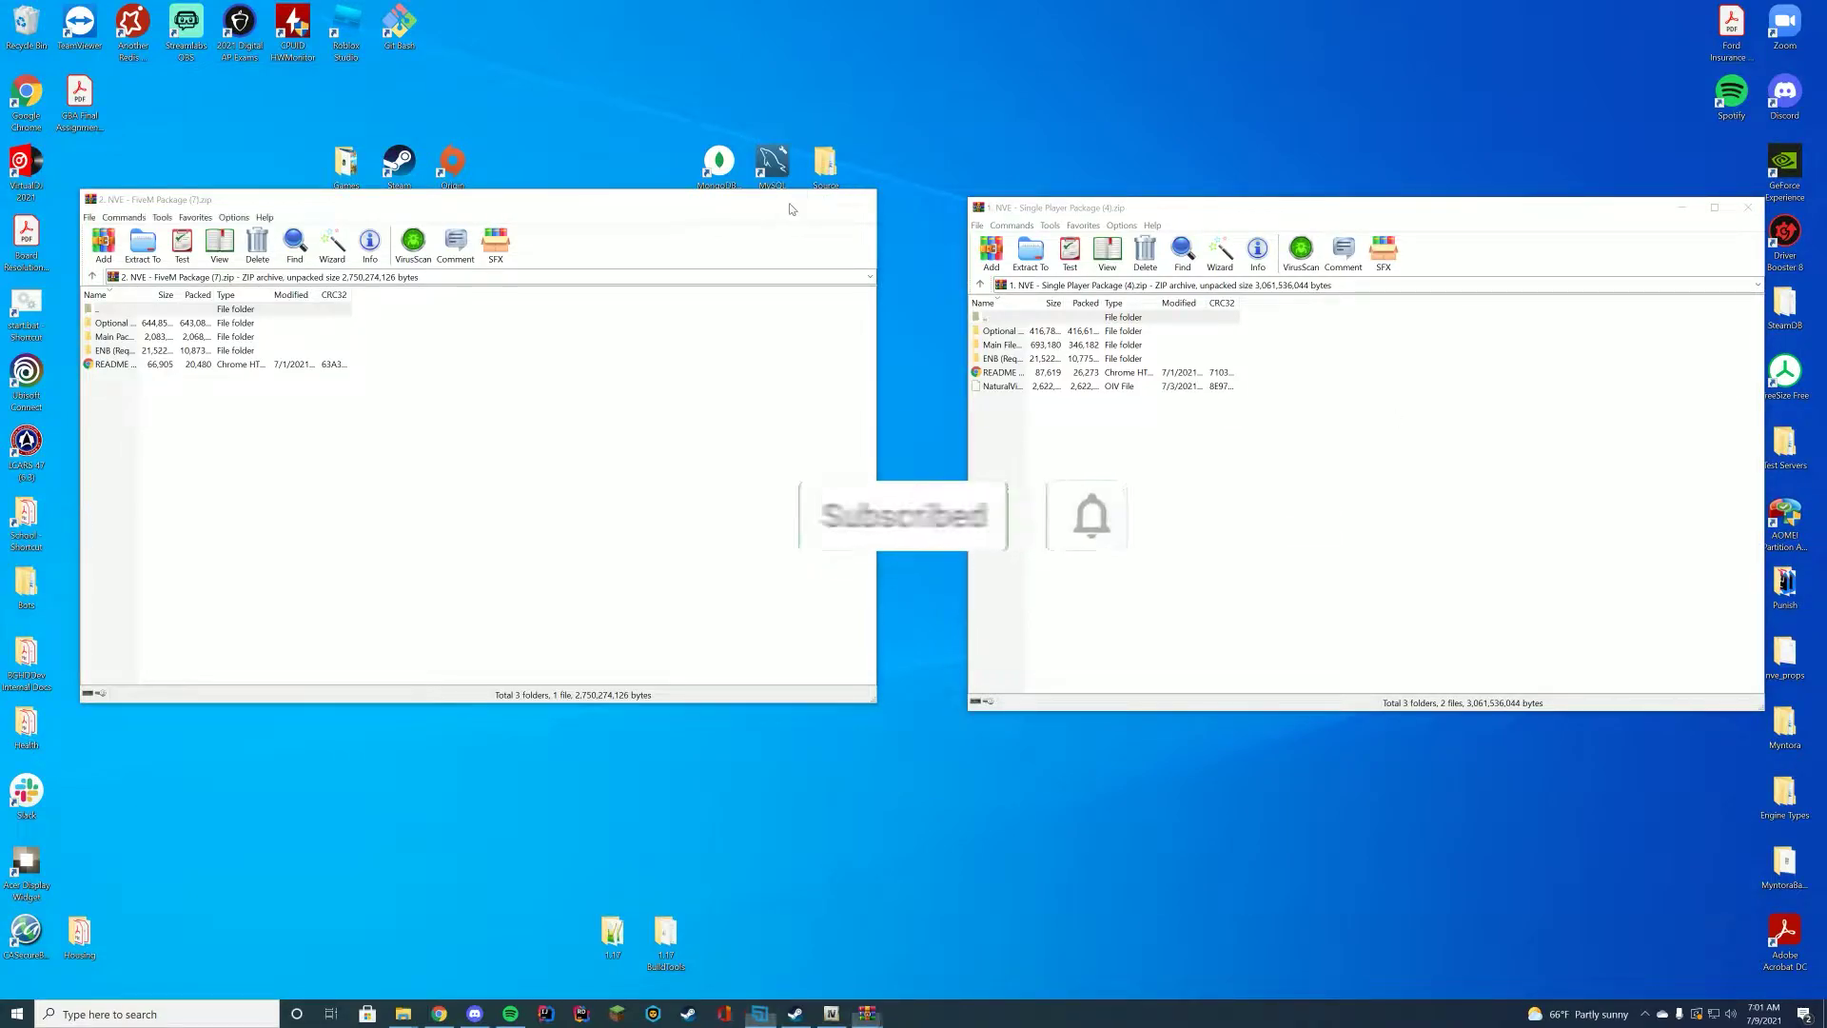
Hide the FiveM archive and extract NaturalVision Installer.oiv from the Single Player package to the desktop
click(793, 200)
drag(1187, 212, 769, 136)
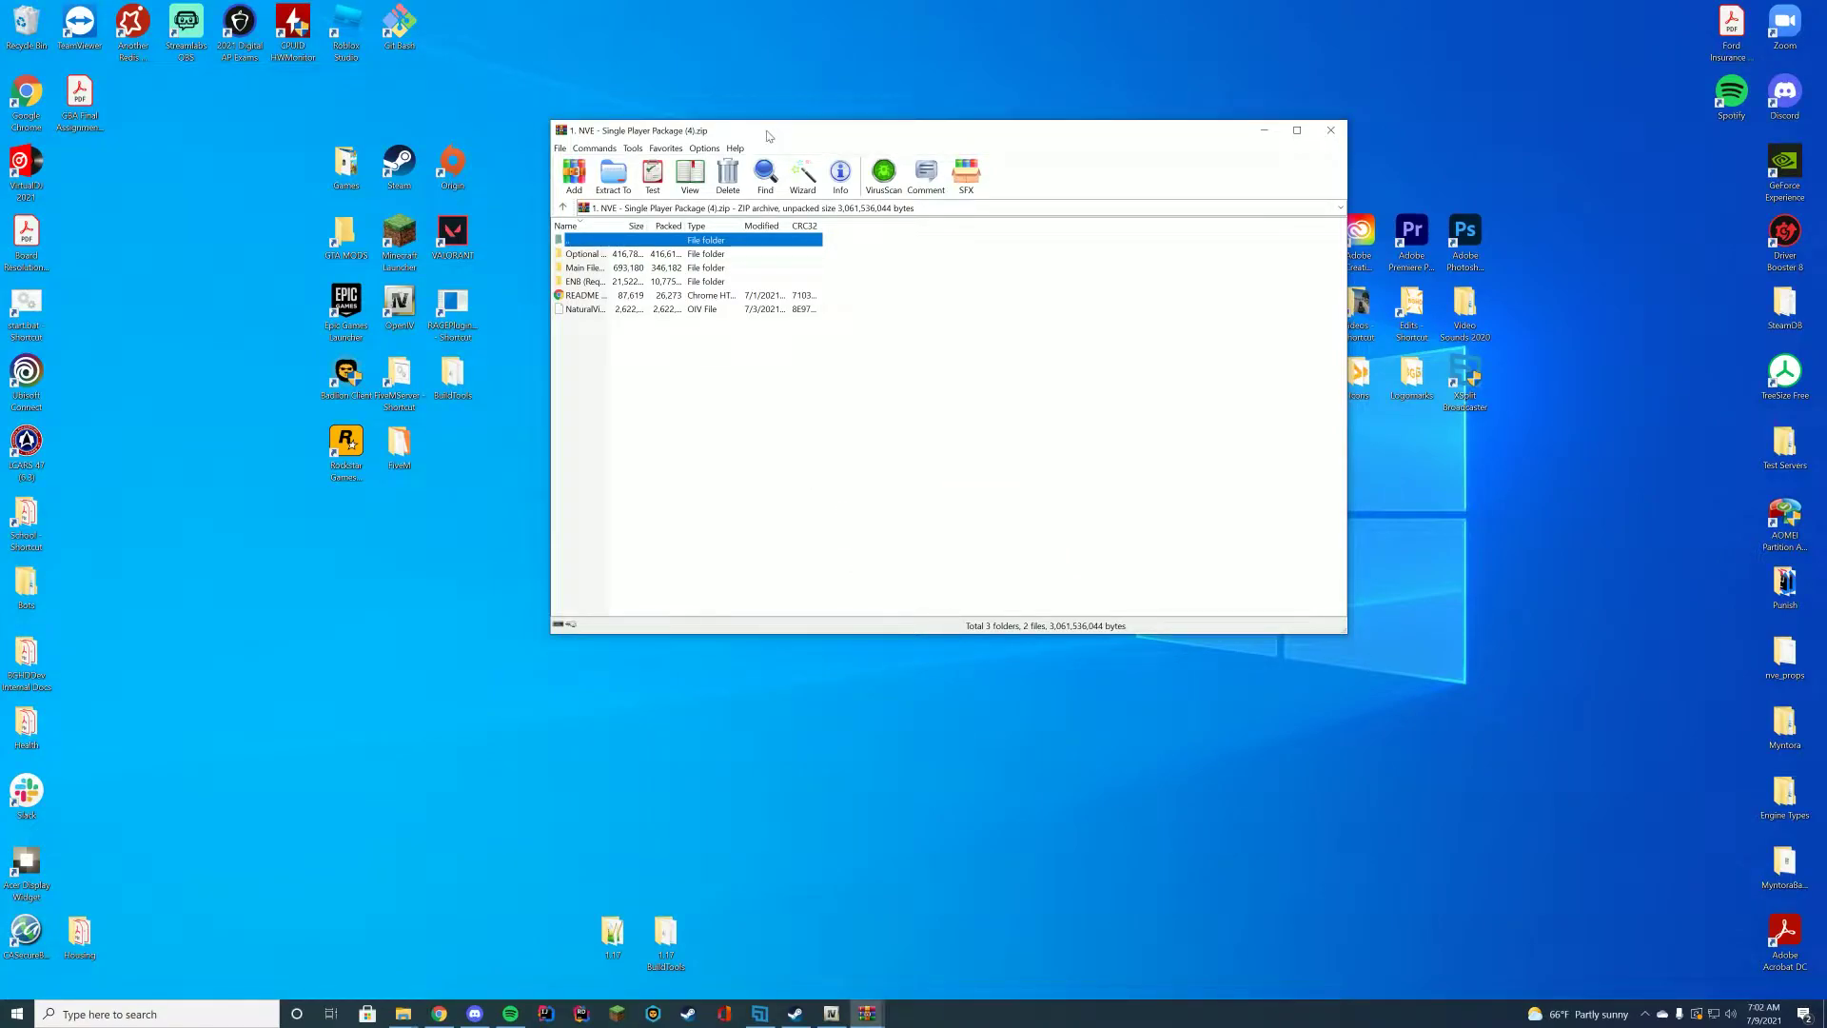
drag(769, 136, 1092, 136)
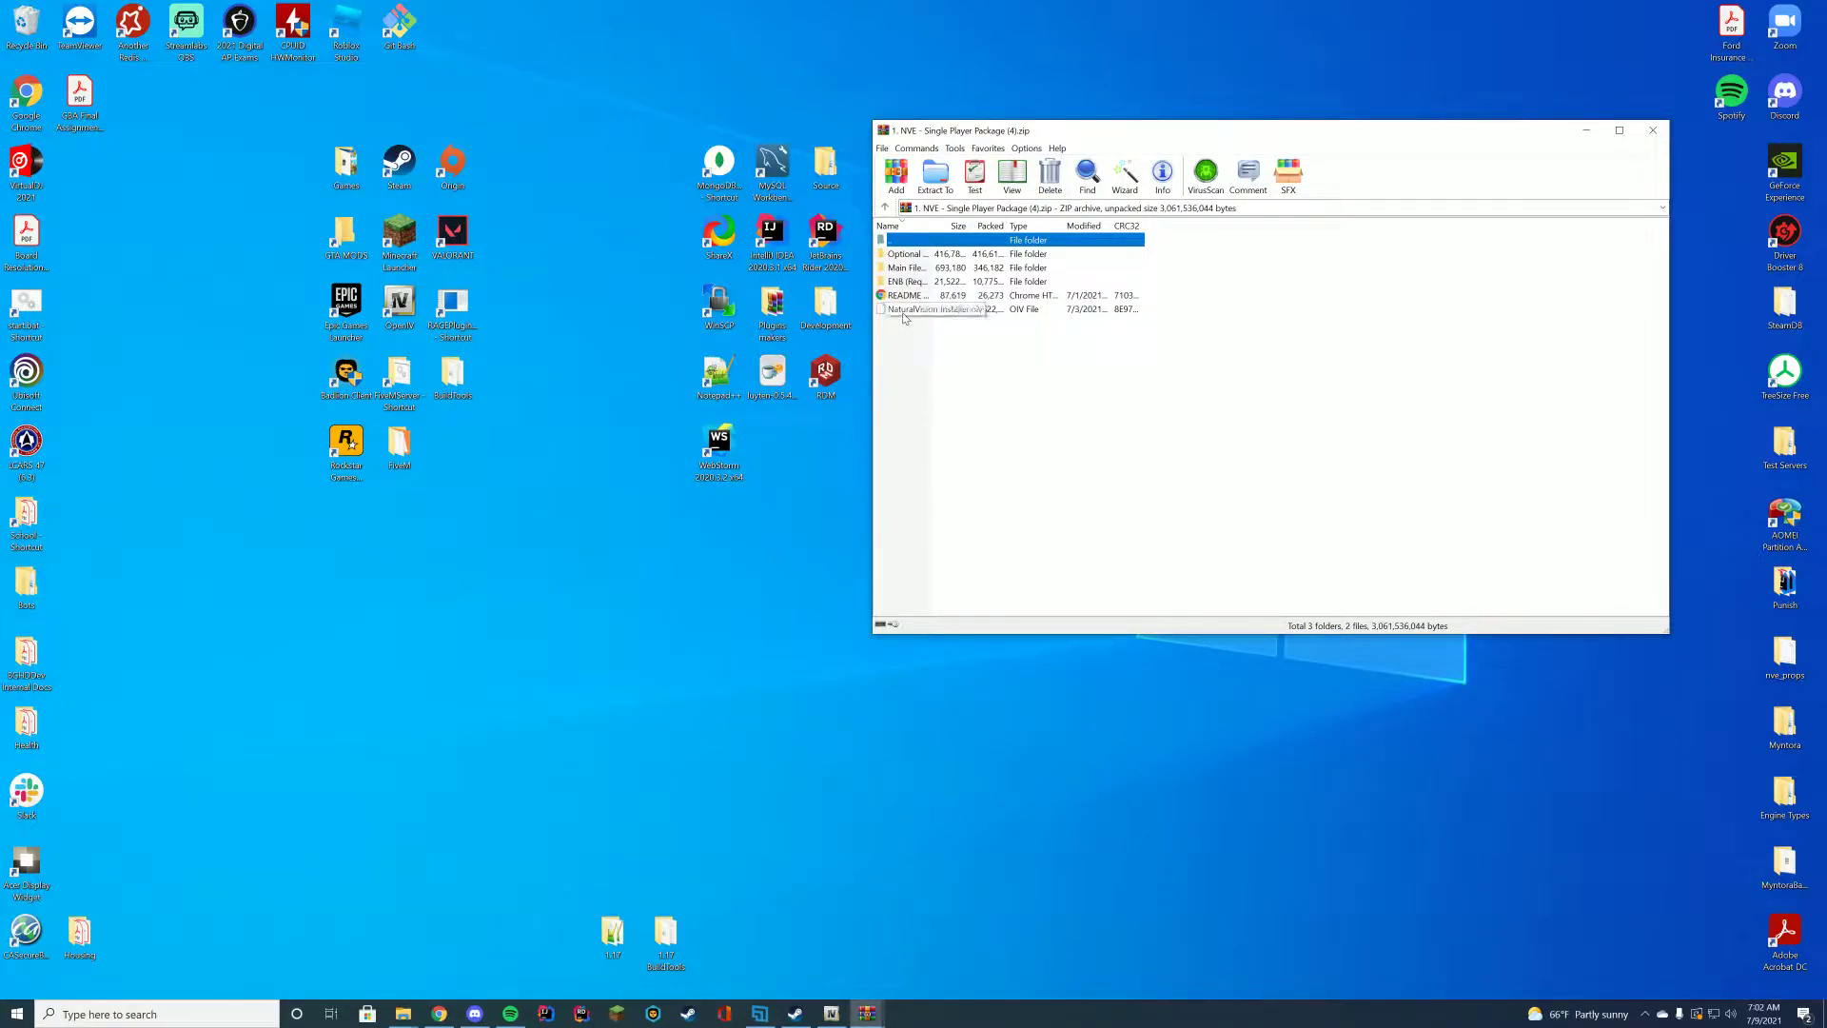
drag(905, 313, 397, 695)
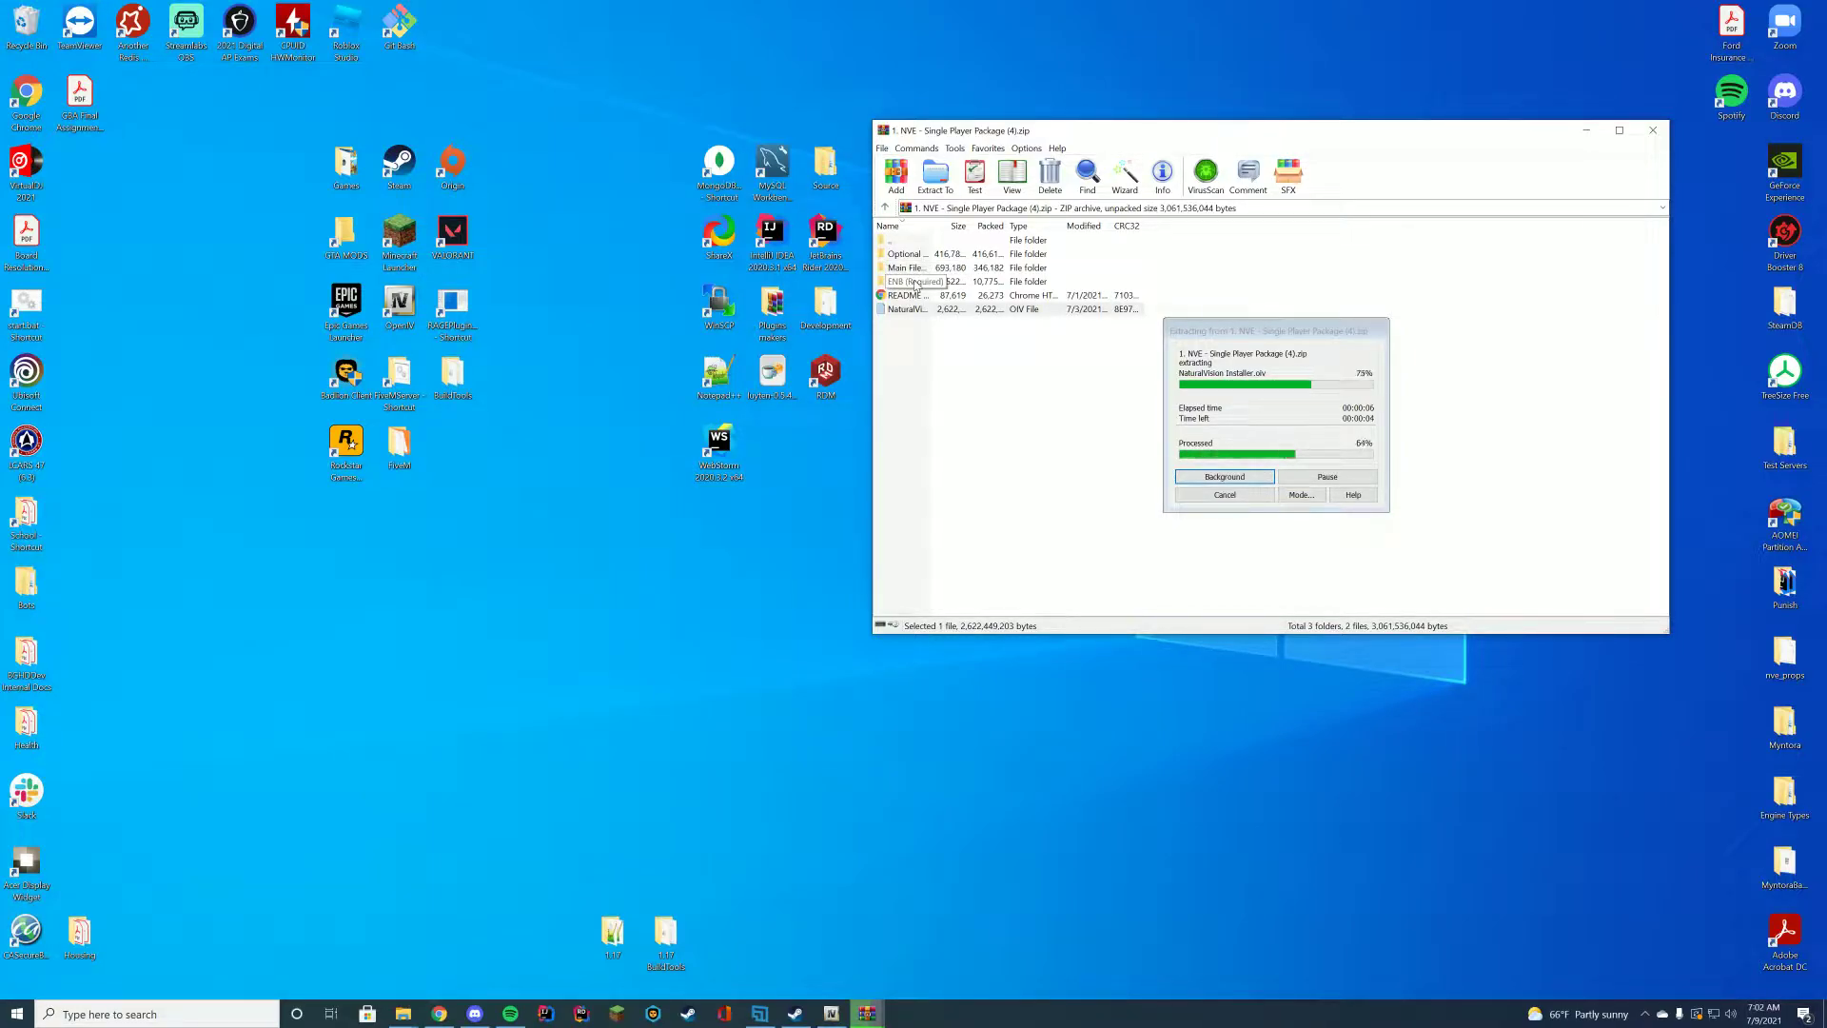
Copy the ENB (2) Medium Settings Preset files into the Grand Theft Auto V folder, replacing existing ones
click(439, 1014)
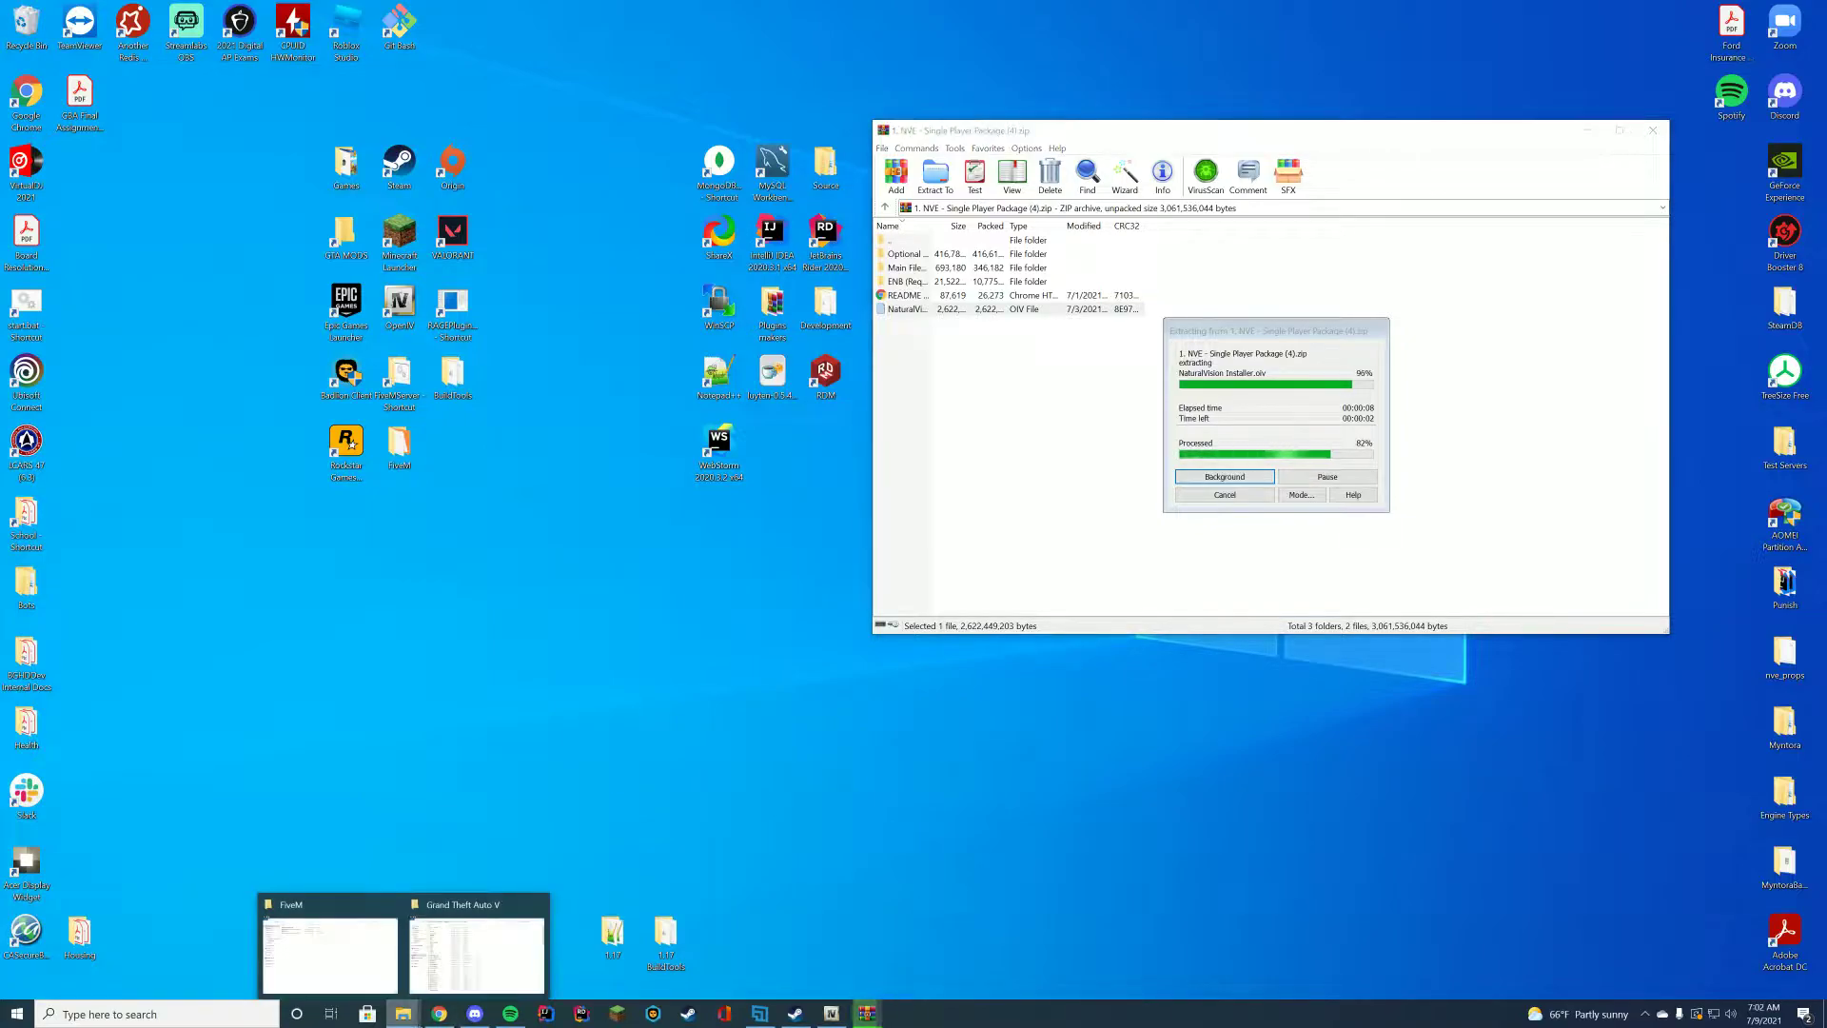
click(404, 1014)
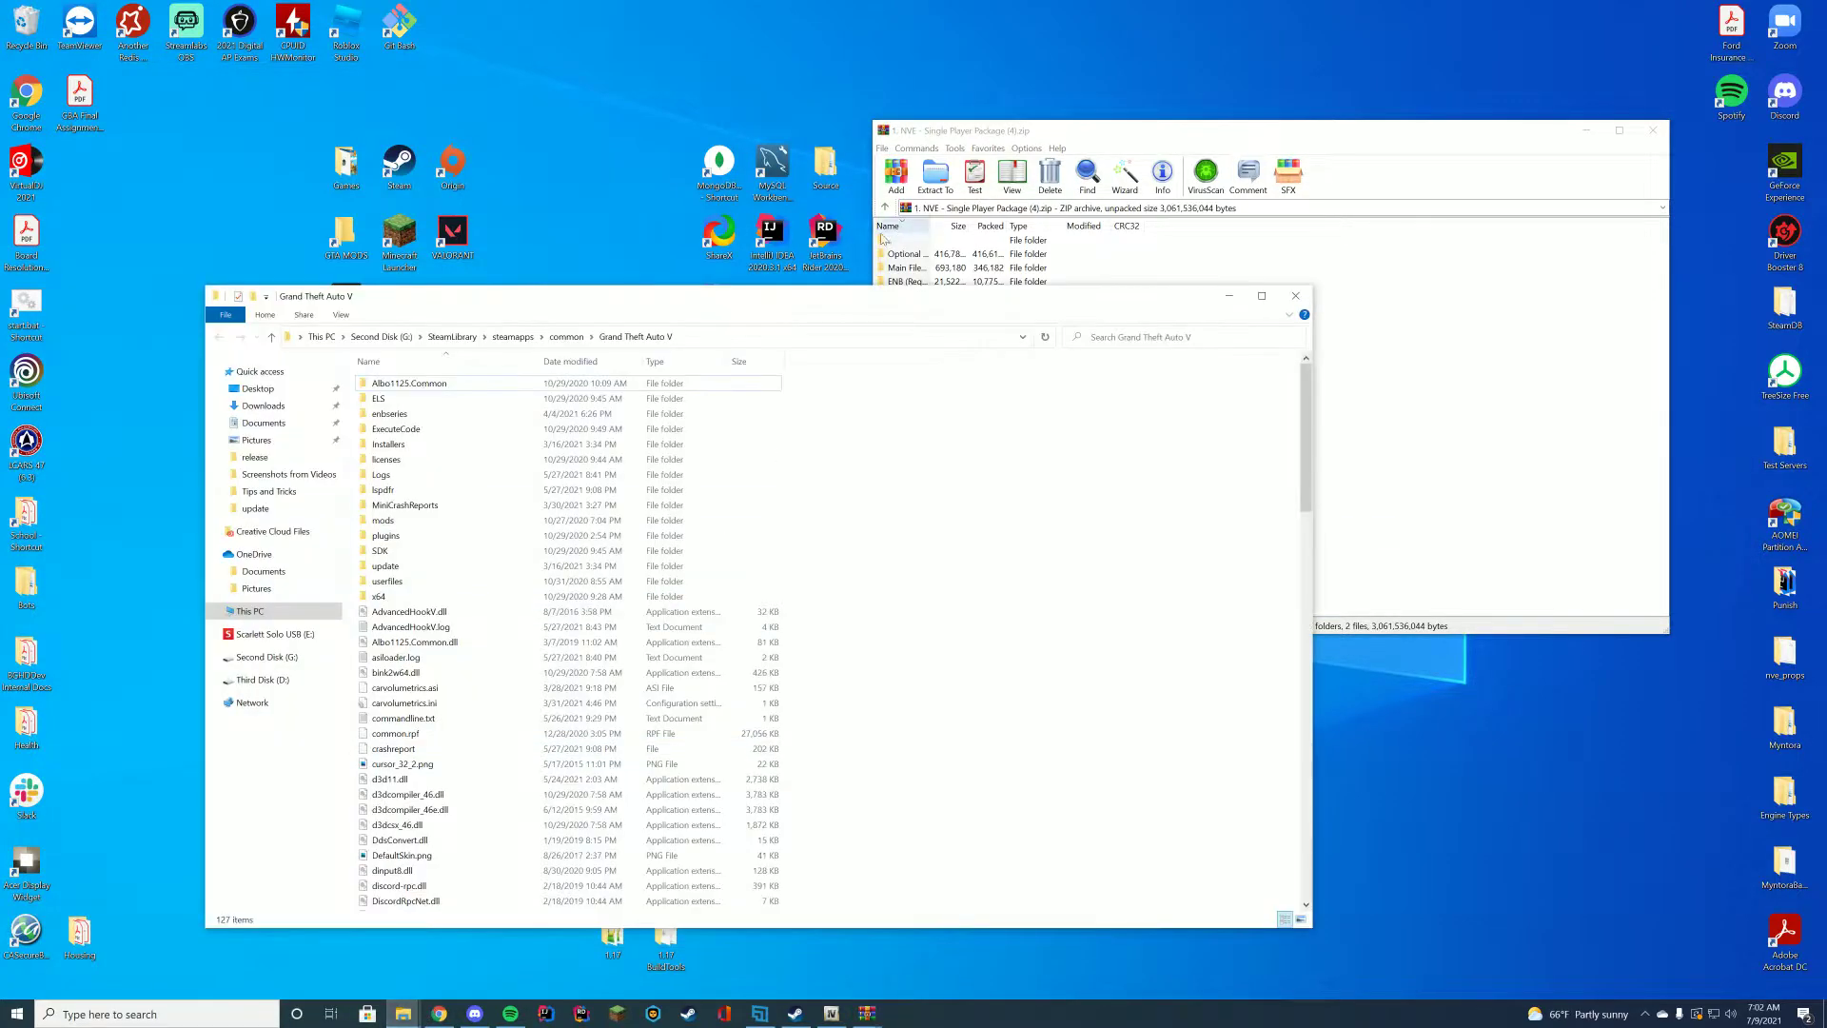
drag(817, 306, 709, 128)
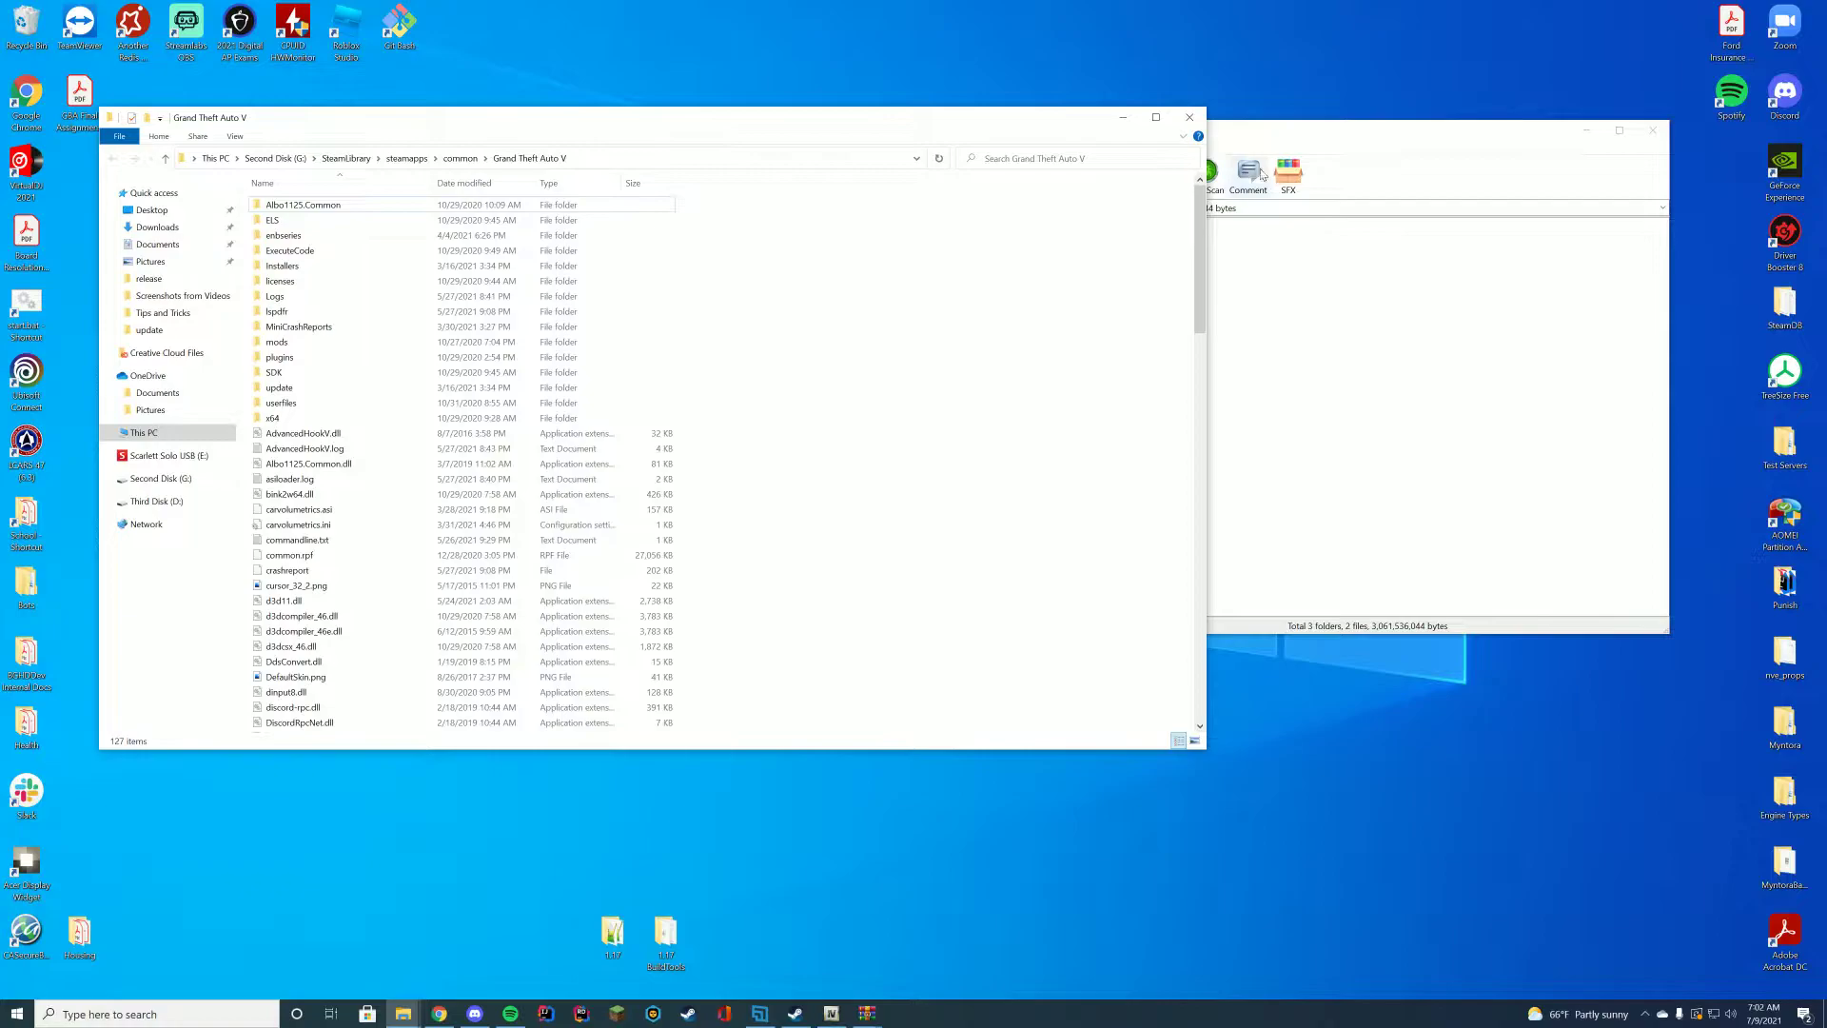
drag(1271, 141, 1327, 139)
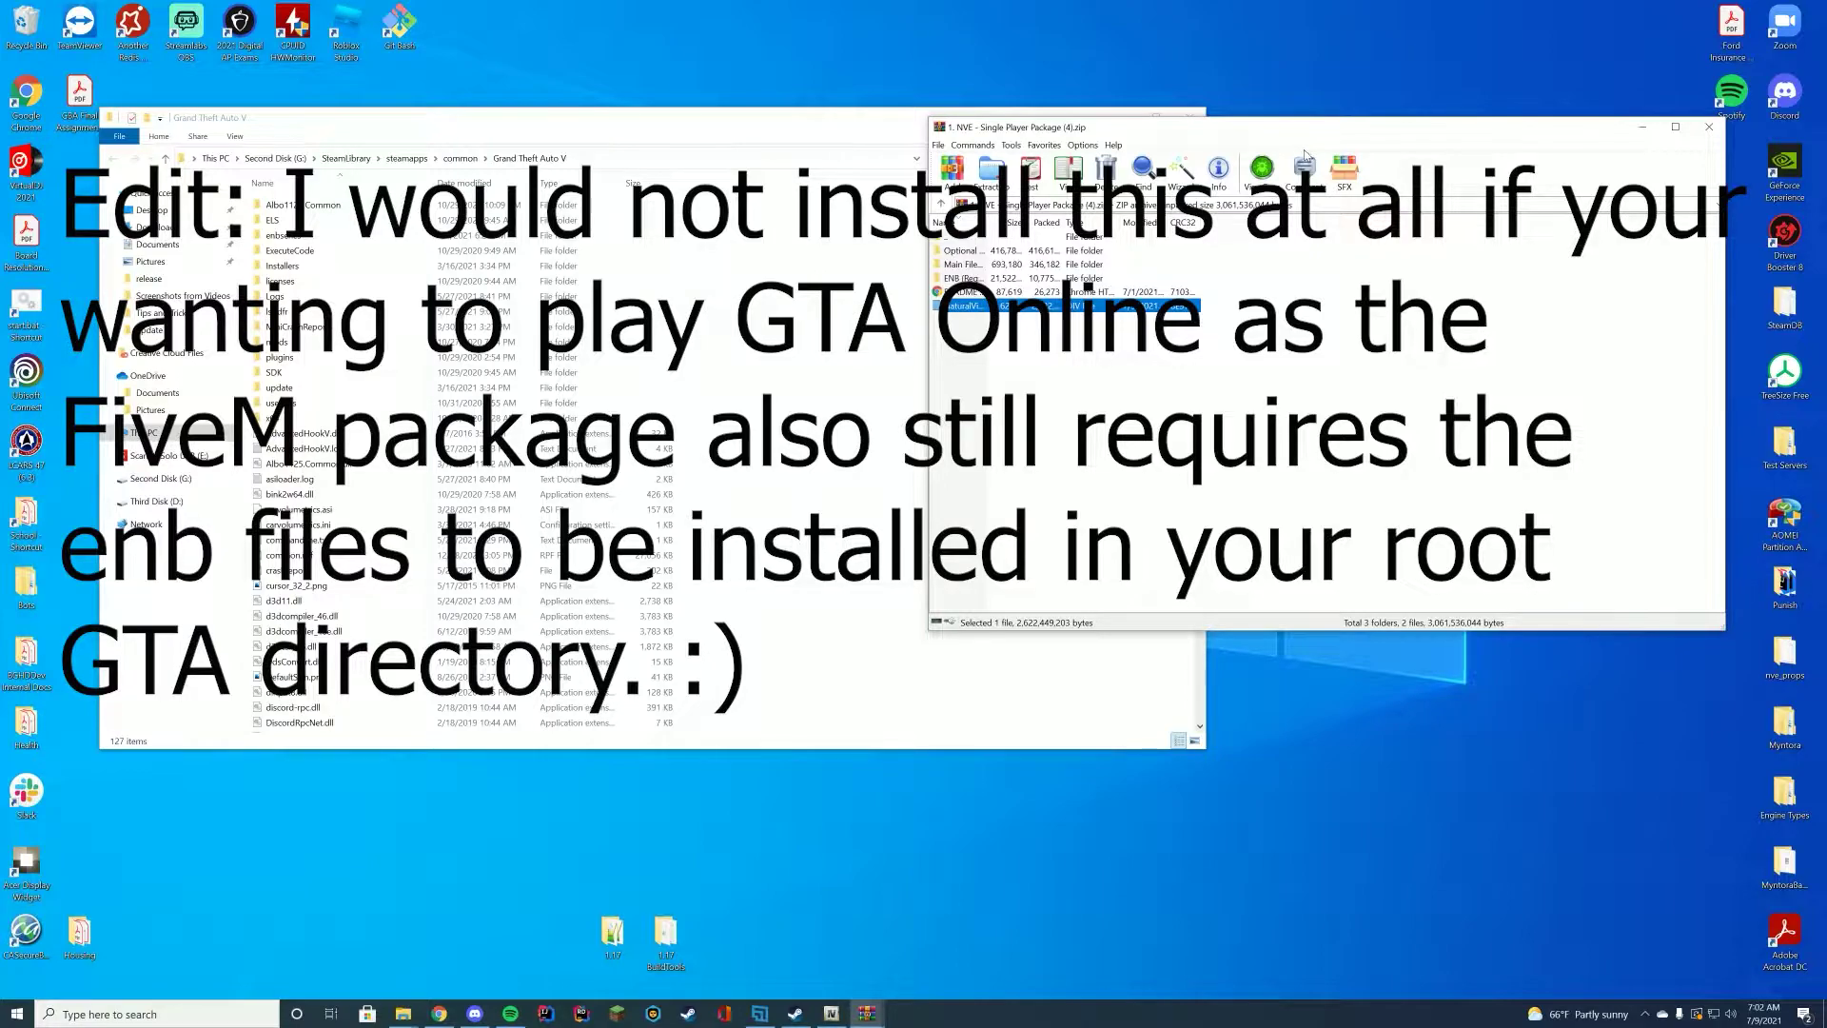
click(976, 279)
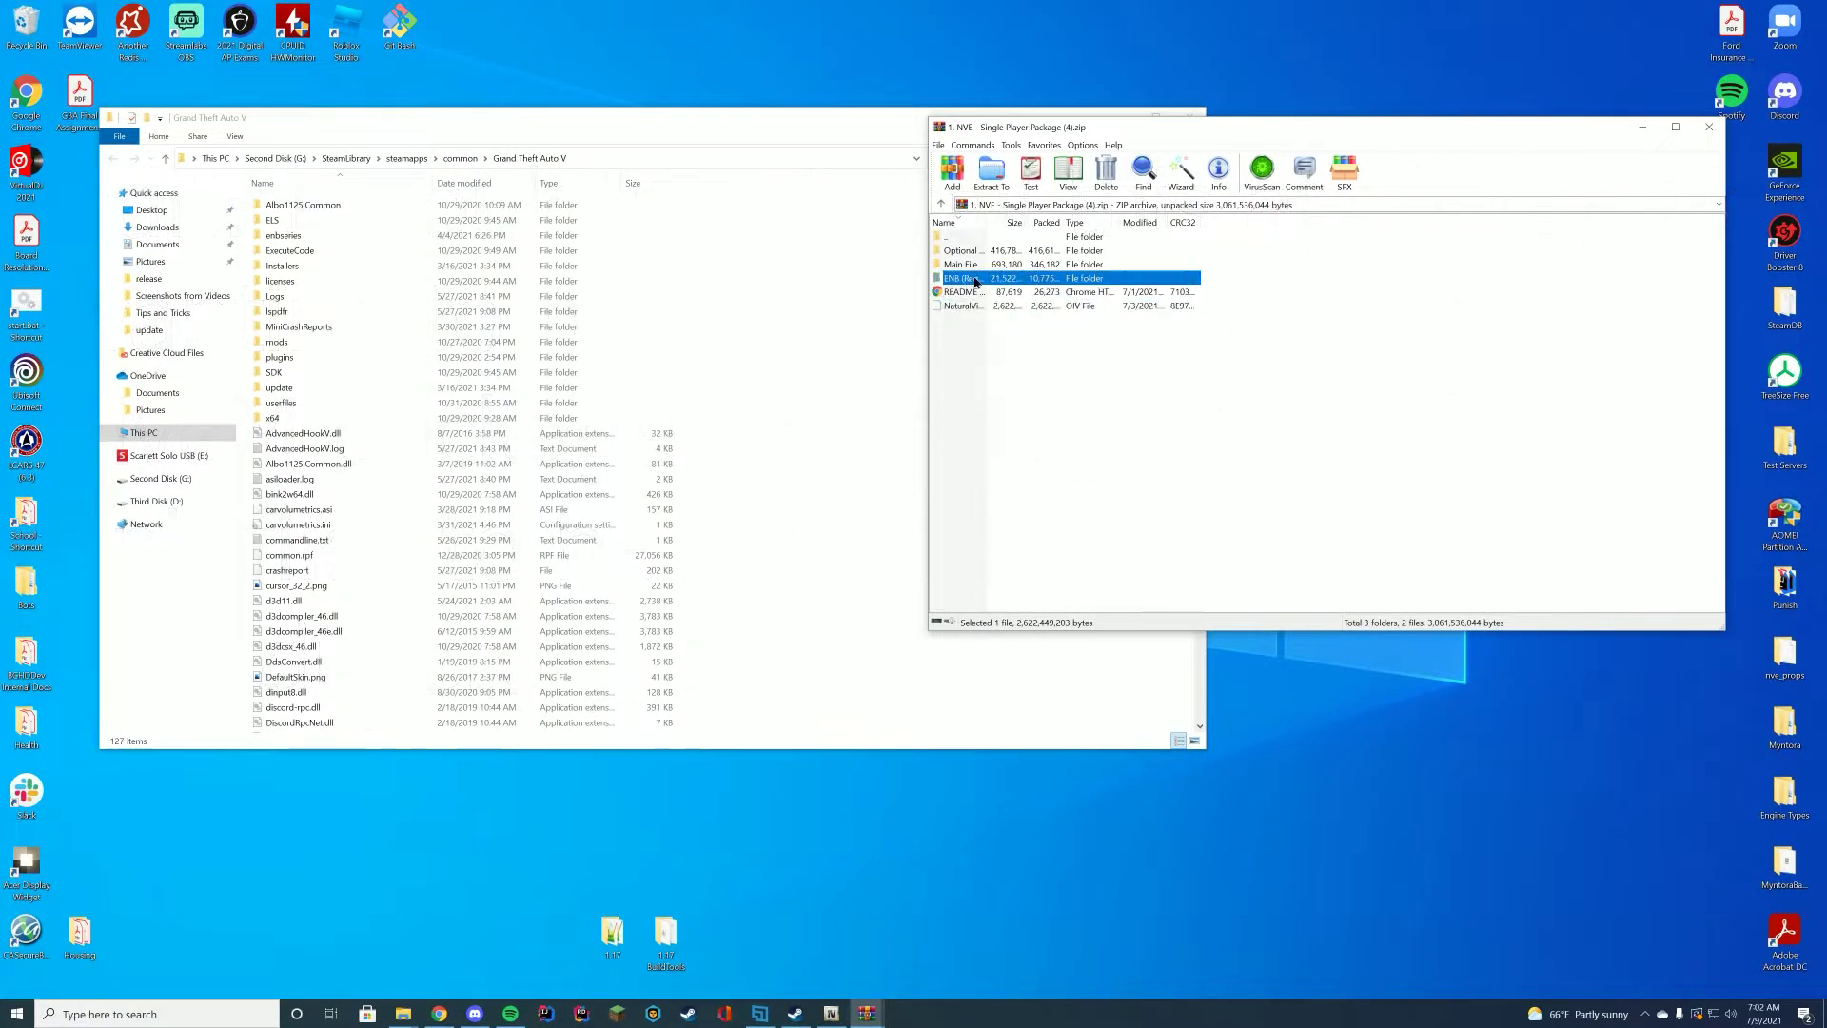
double_click(976, 279)
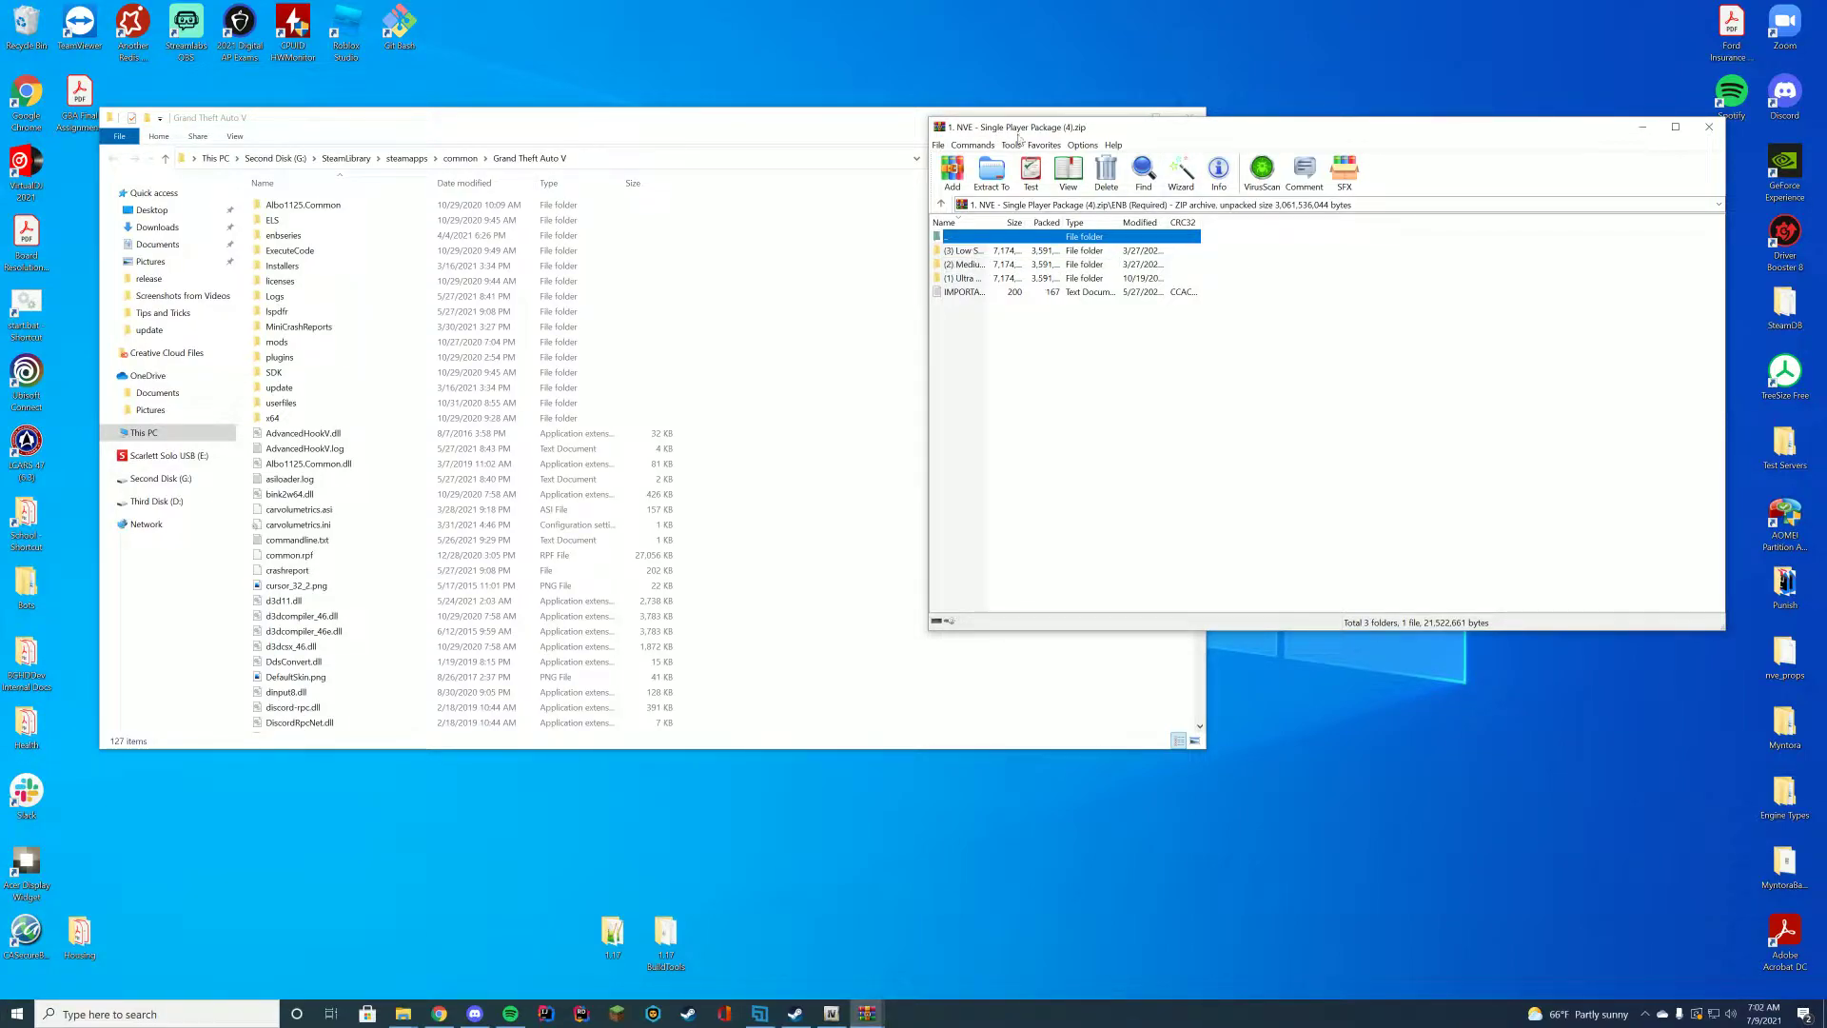
double_click(977, 265)
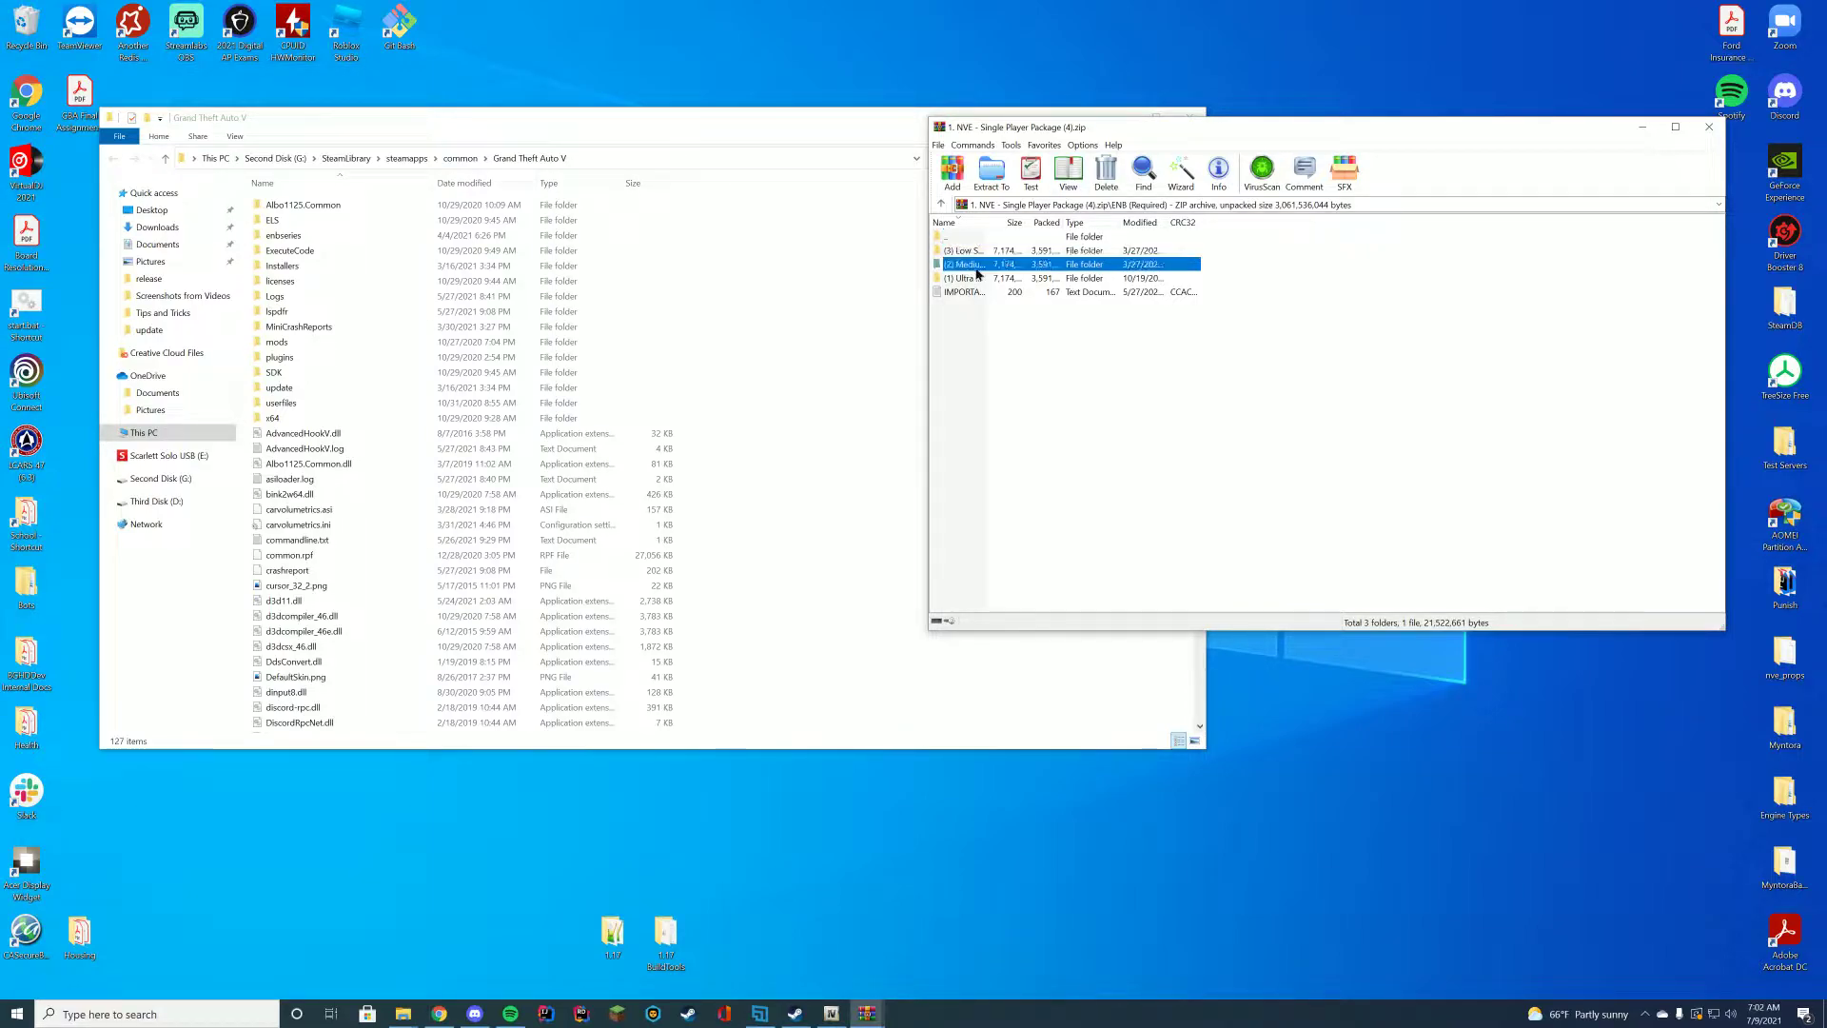
key(ctrl+a)
drag(1031, 290, 844, 645)
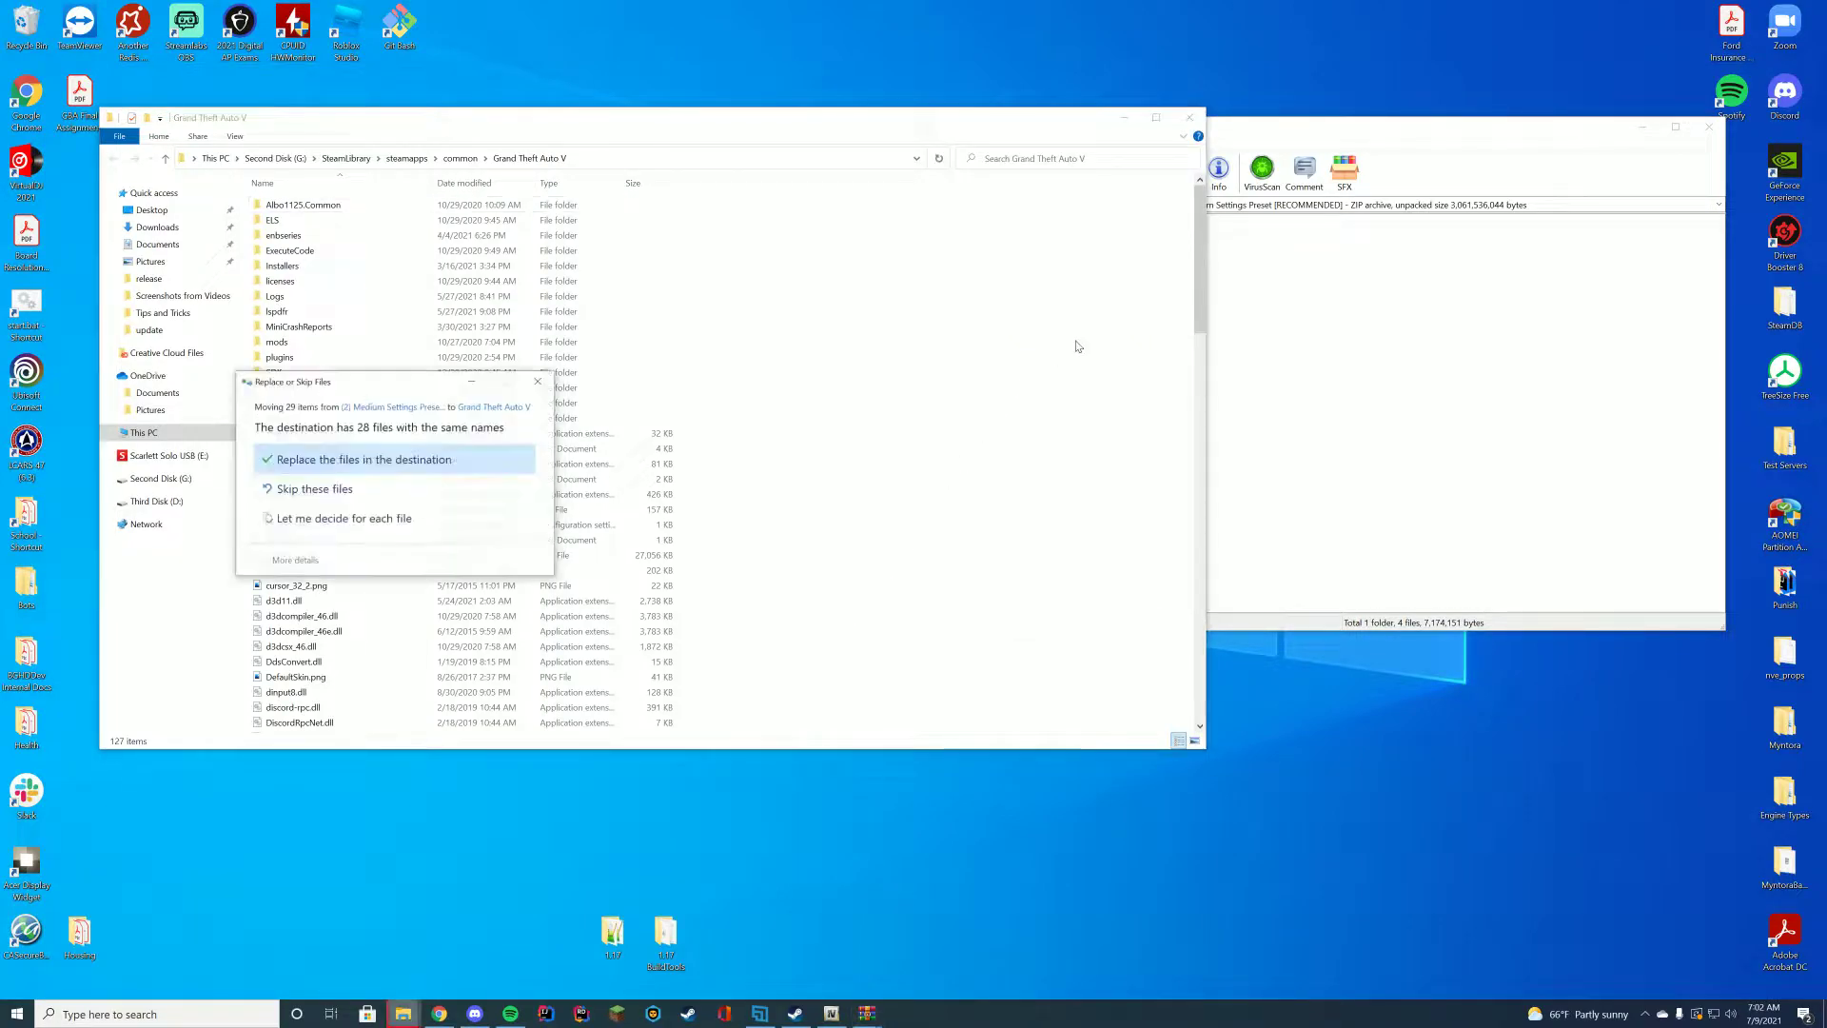
click(469, 470)
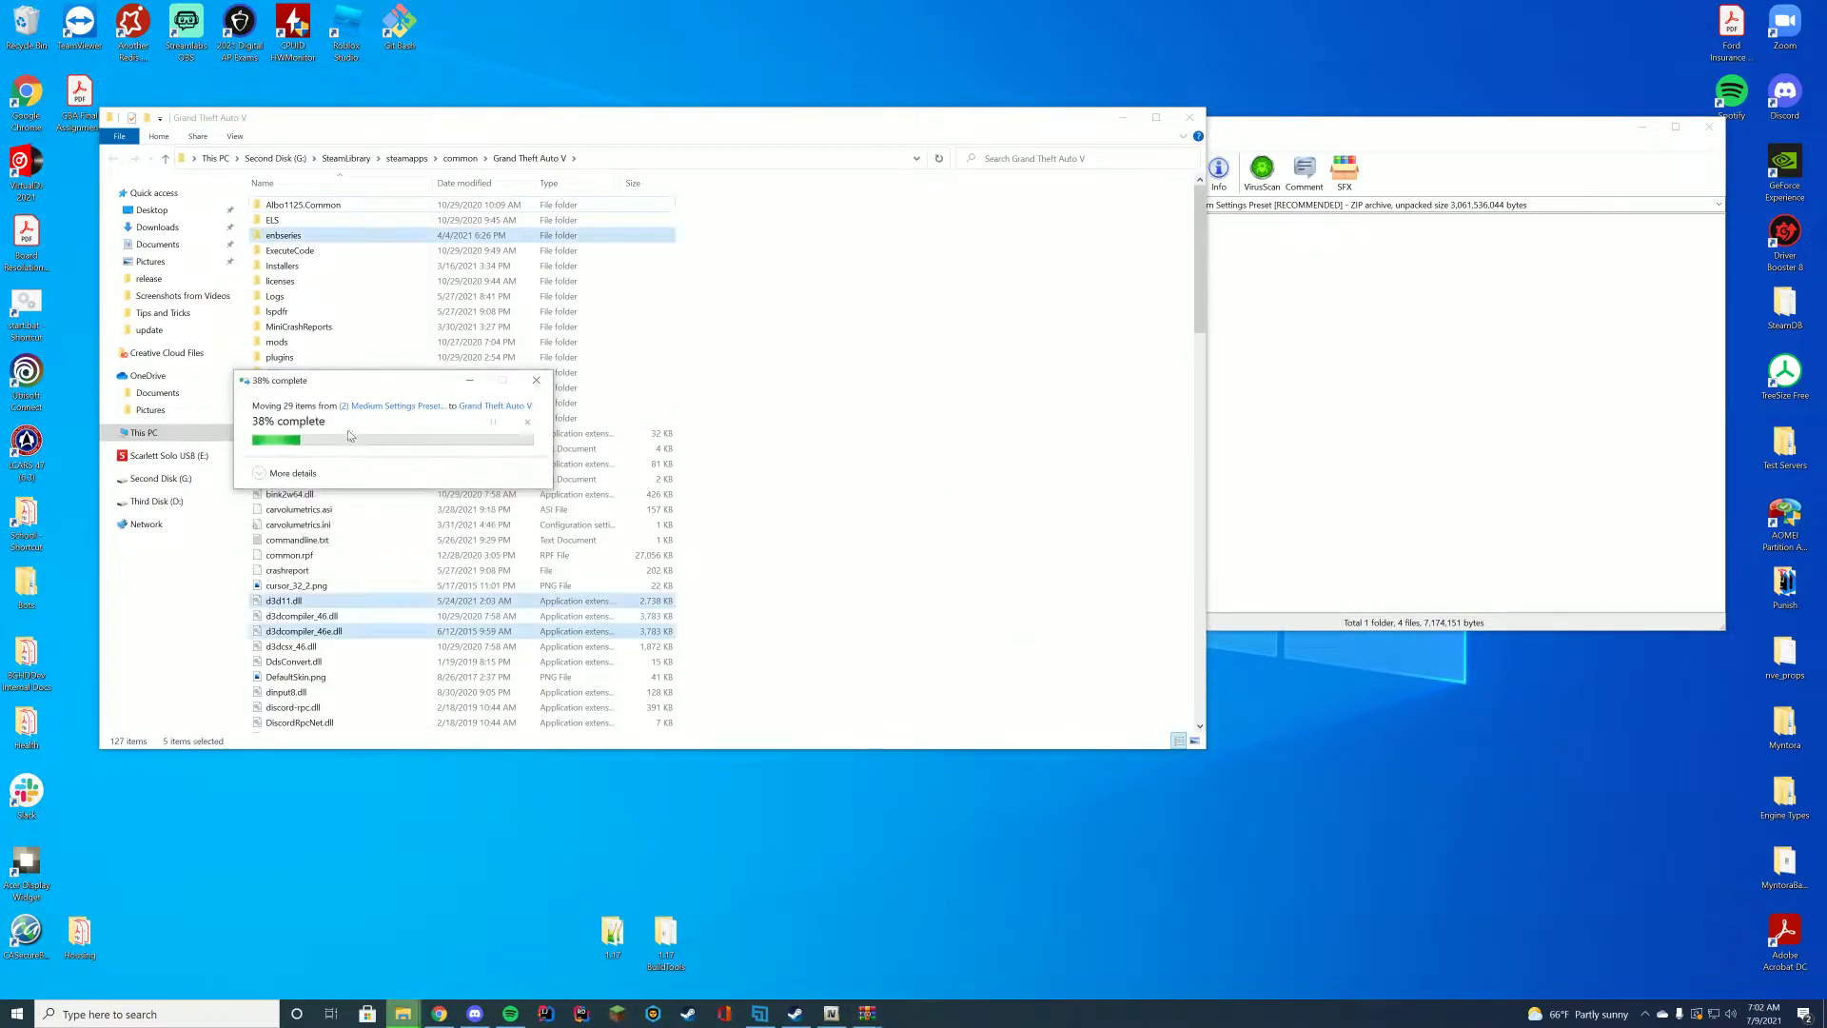
Copy the seven Main Files (Required) into the game folder, replacing same-named files
click(1399, 367)
double_click(971, 236)
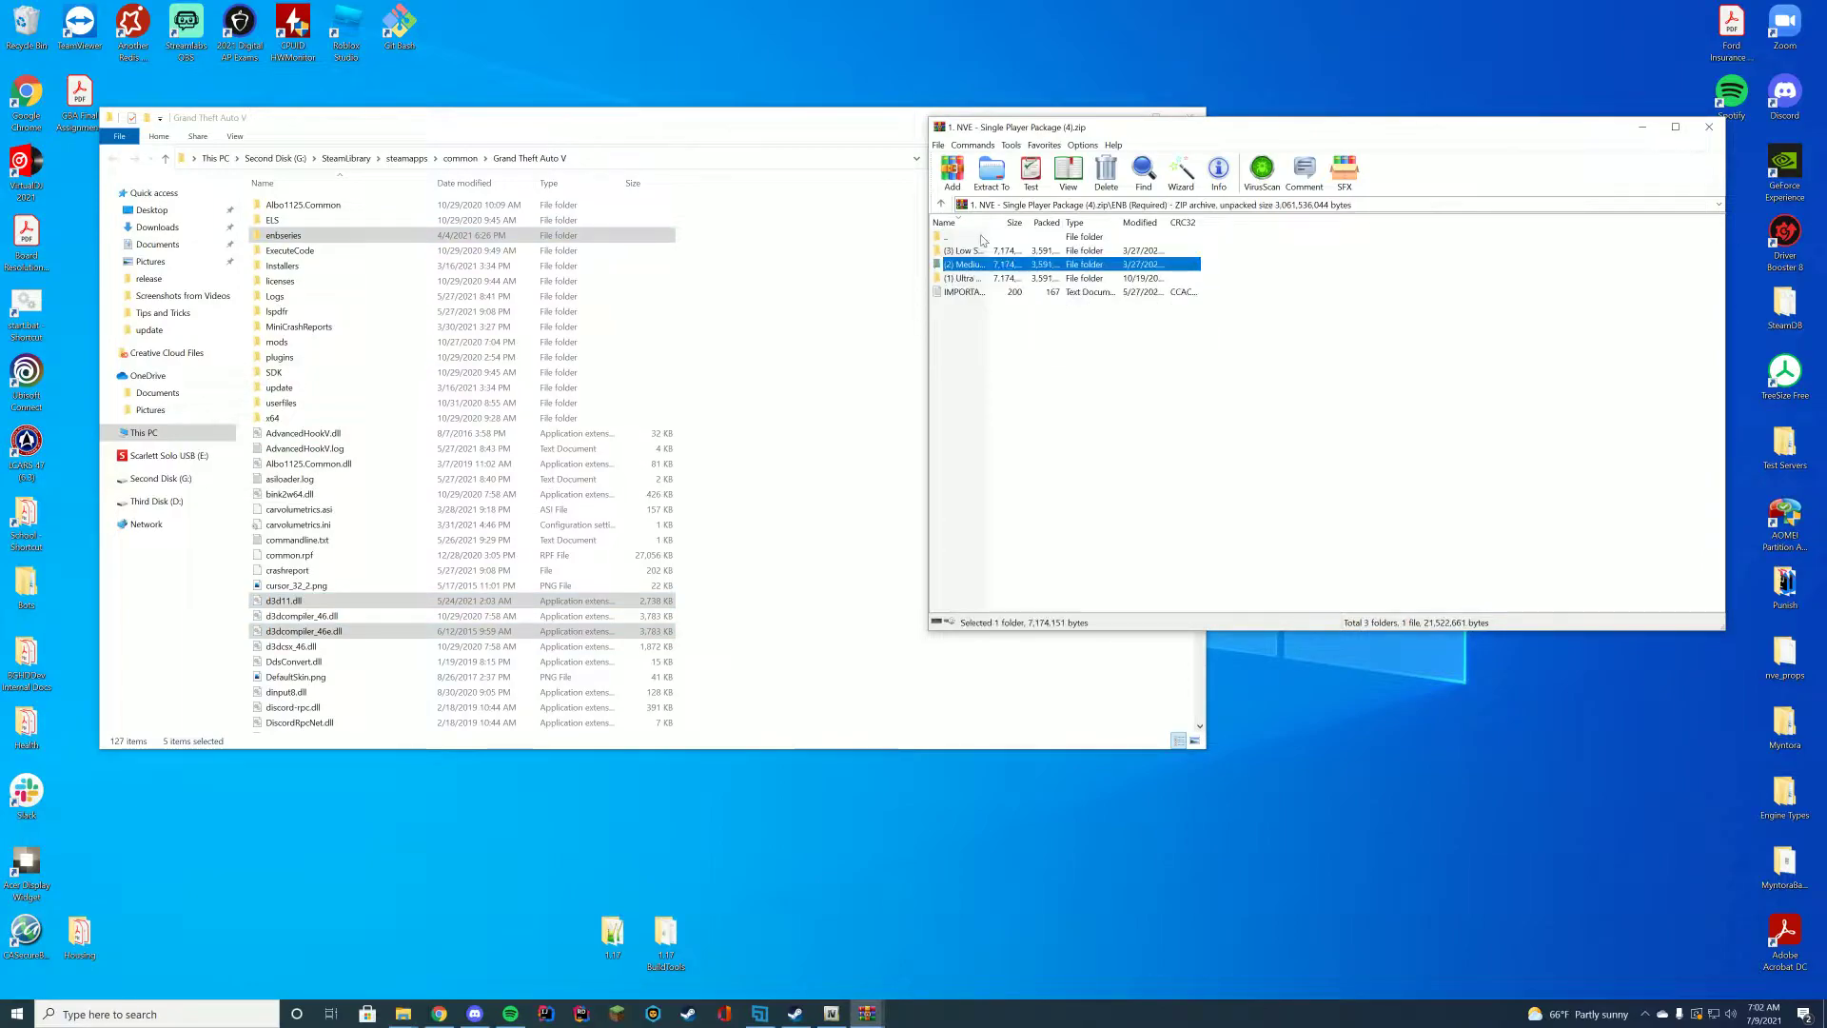
double_click(971, 237)
double_click(968, 257)
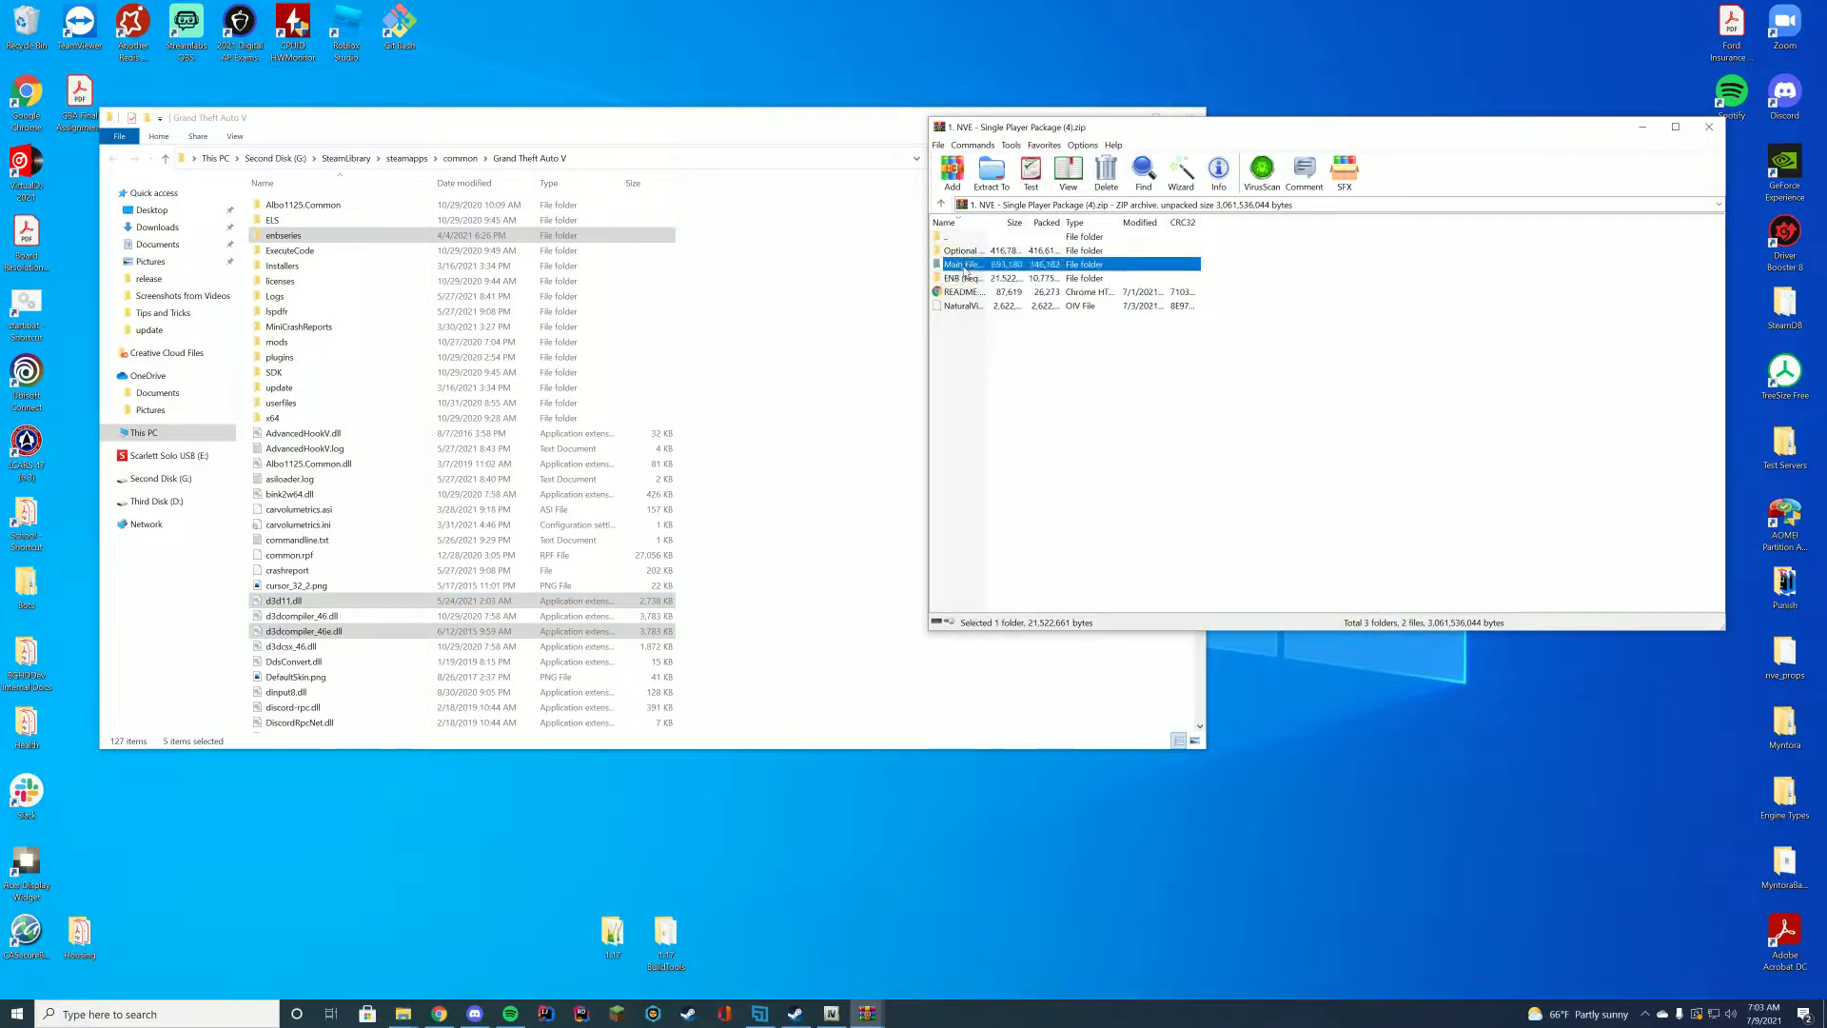
drag(994, 369, 1037, 712)
click(990, 458)
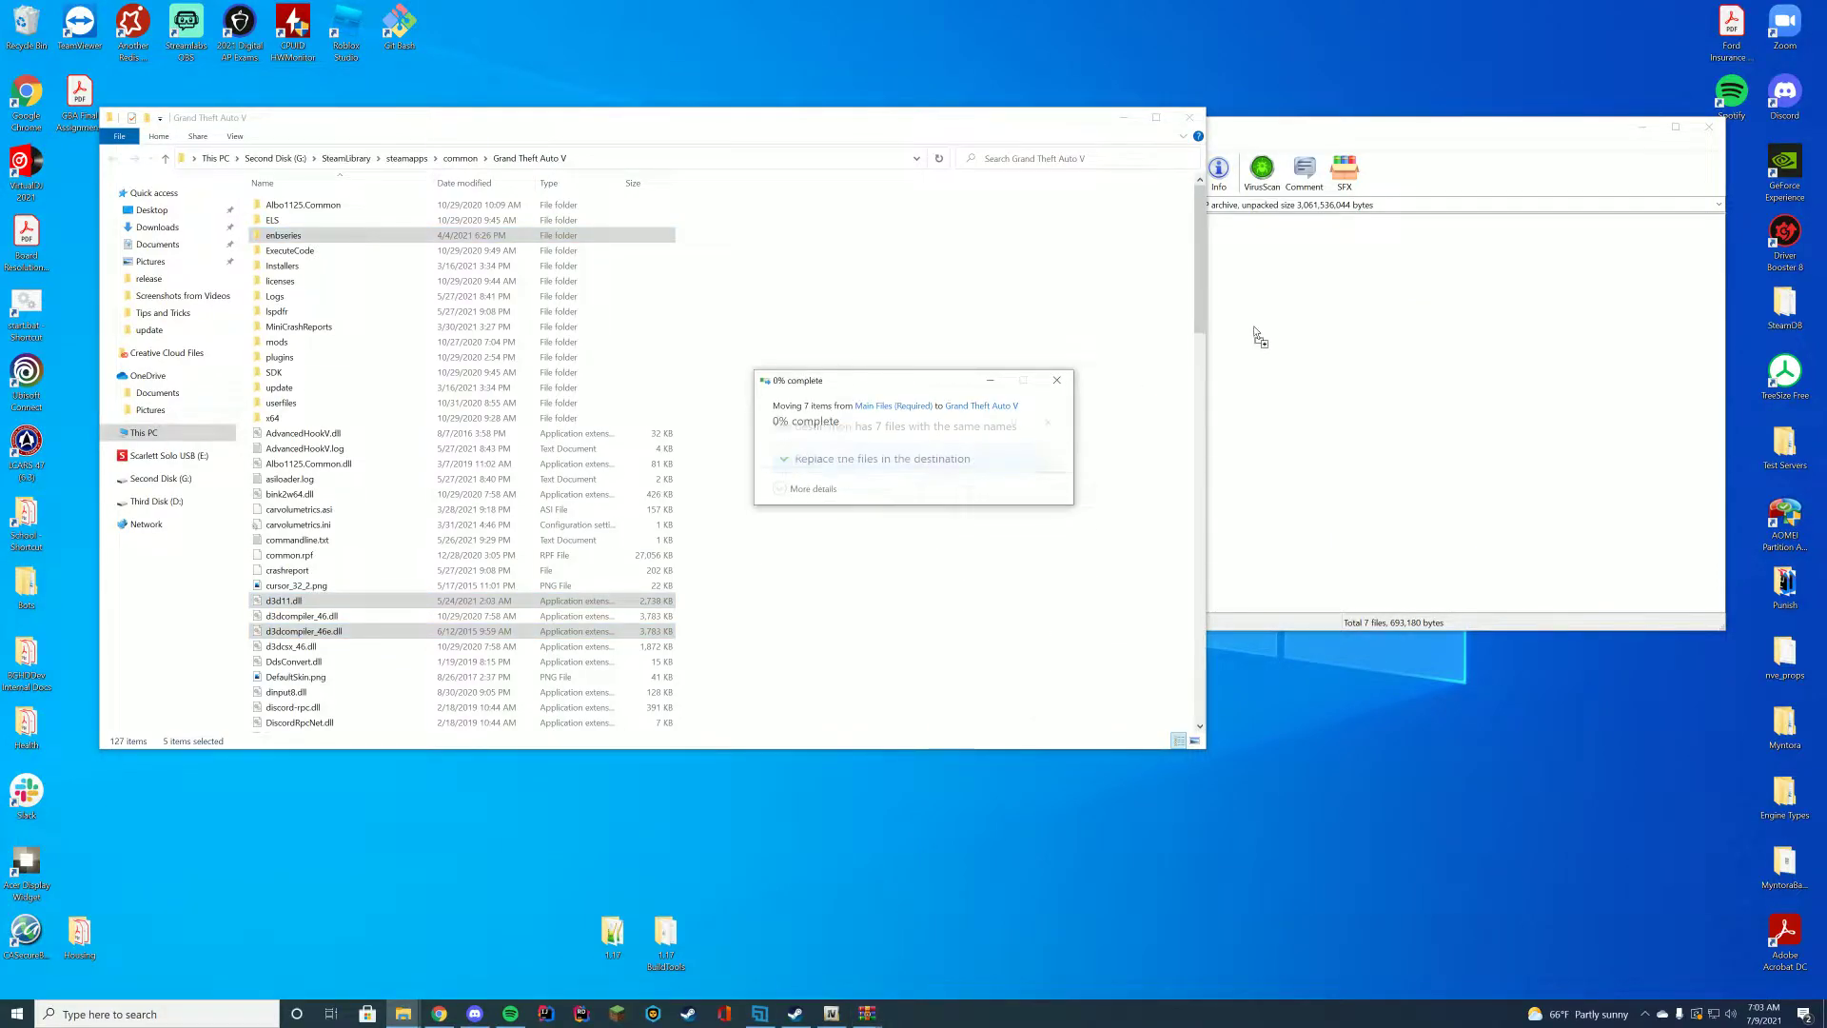
Return the archive to its top level and minimize the Grand Theft Auto V folder window
click(1358, 302)
double_click(976, 237)
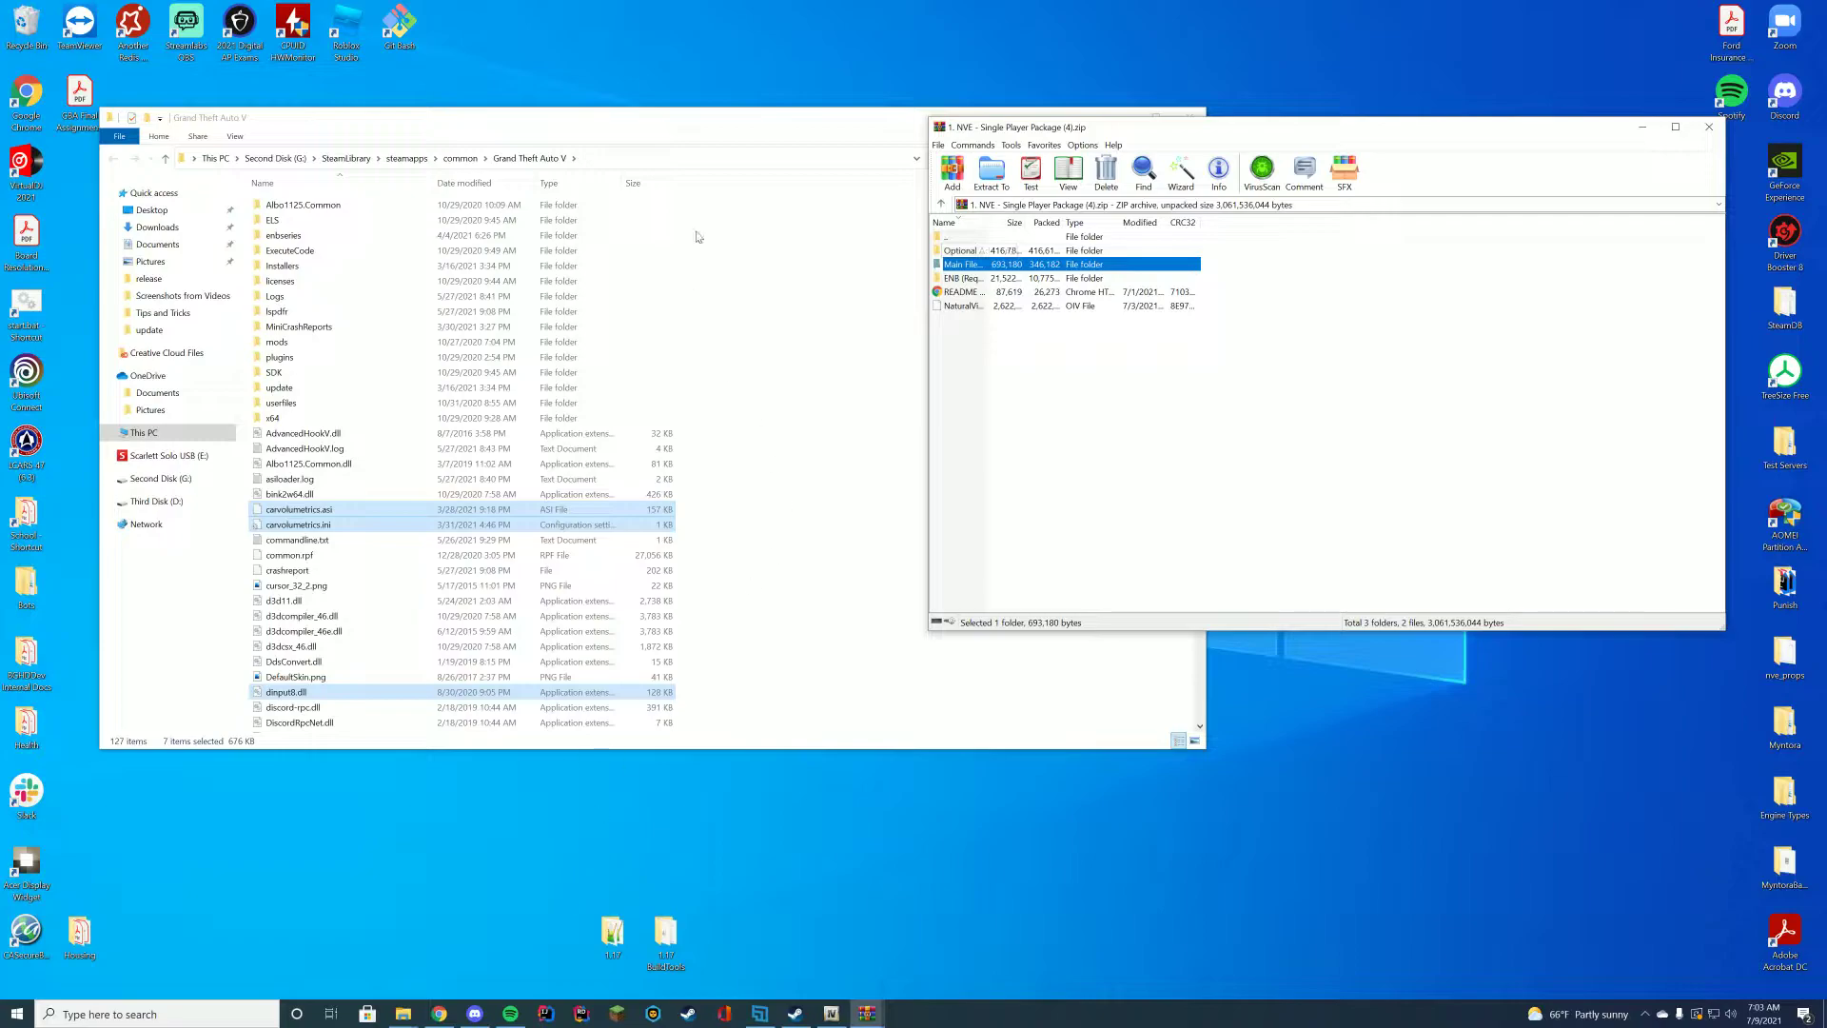
click(702, 130)
drag(701, 130, 838, 39)
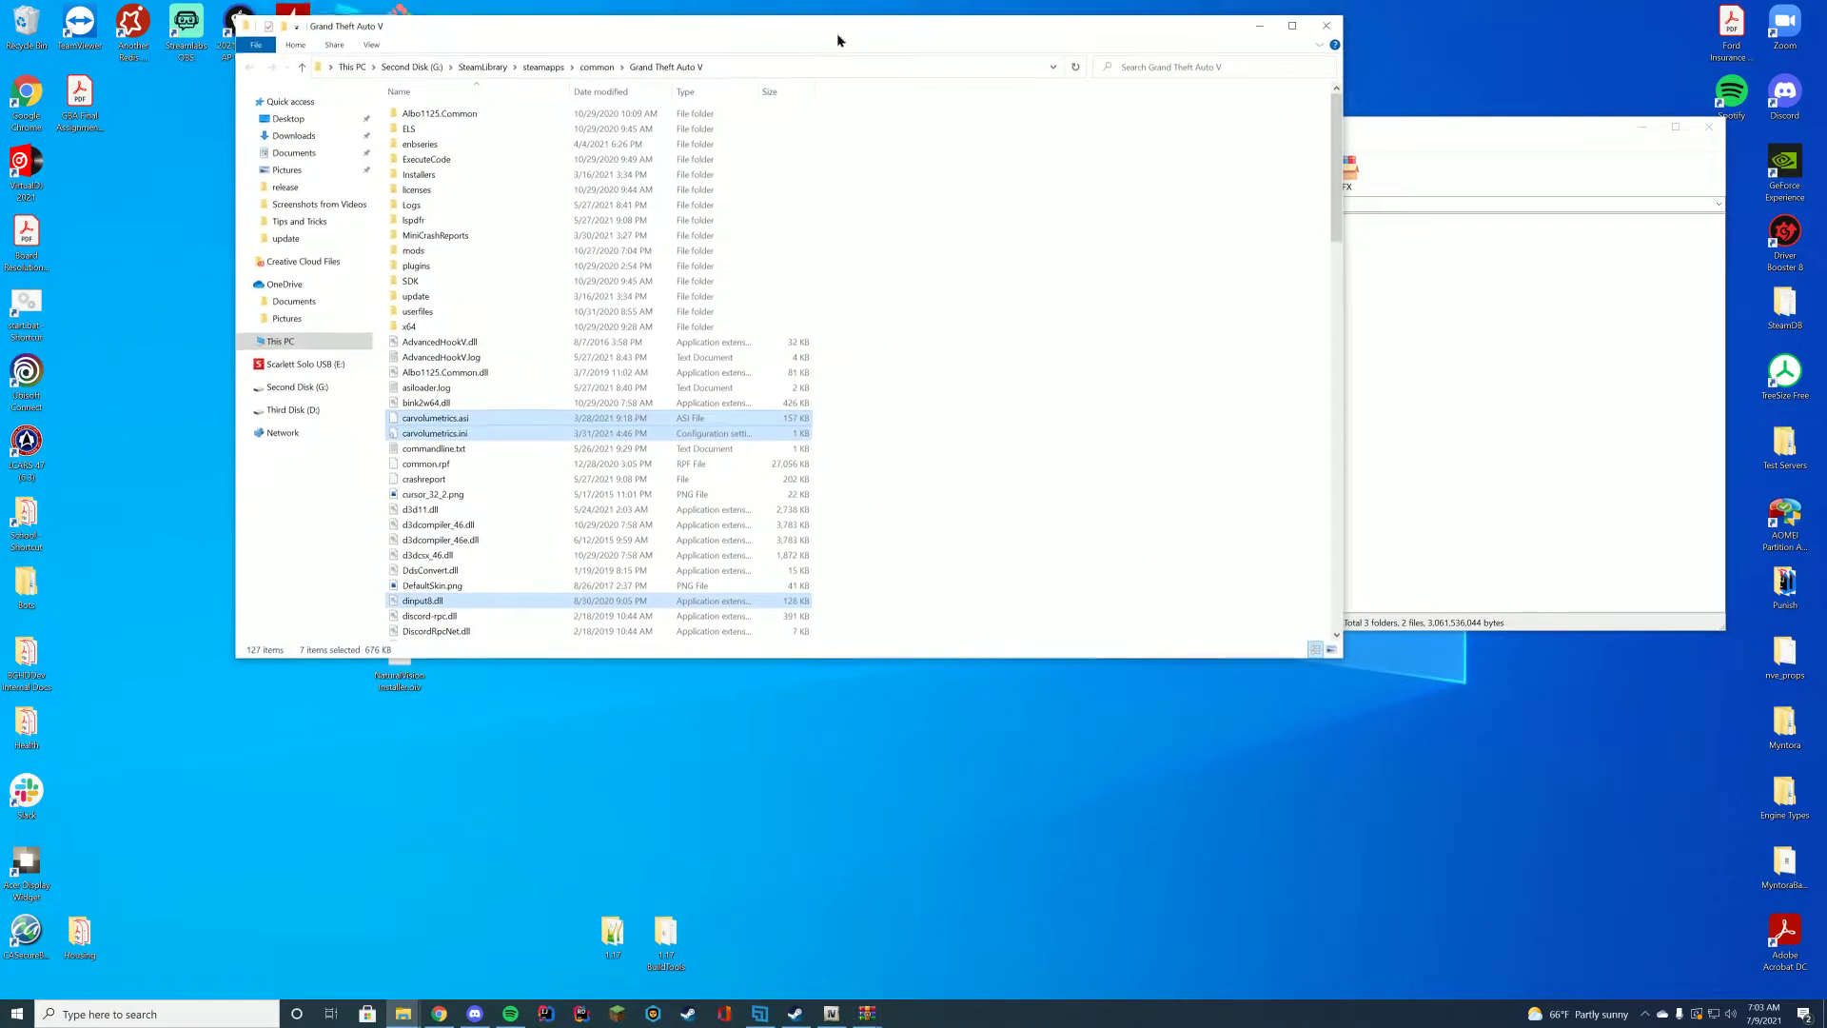
click(1264, 35)
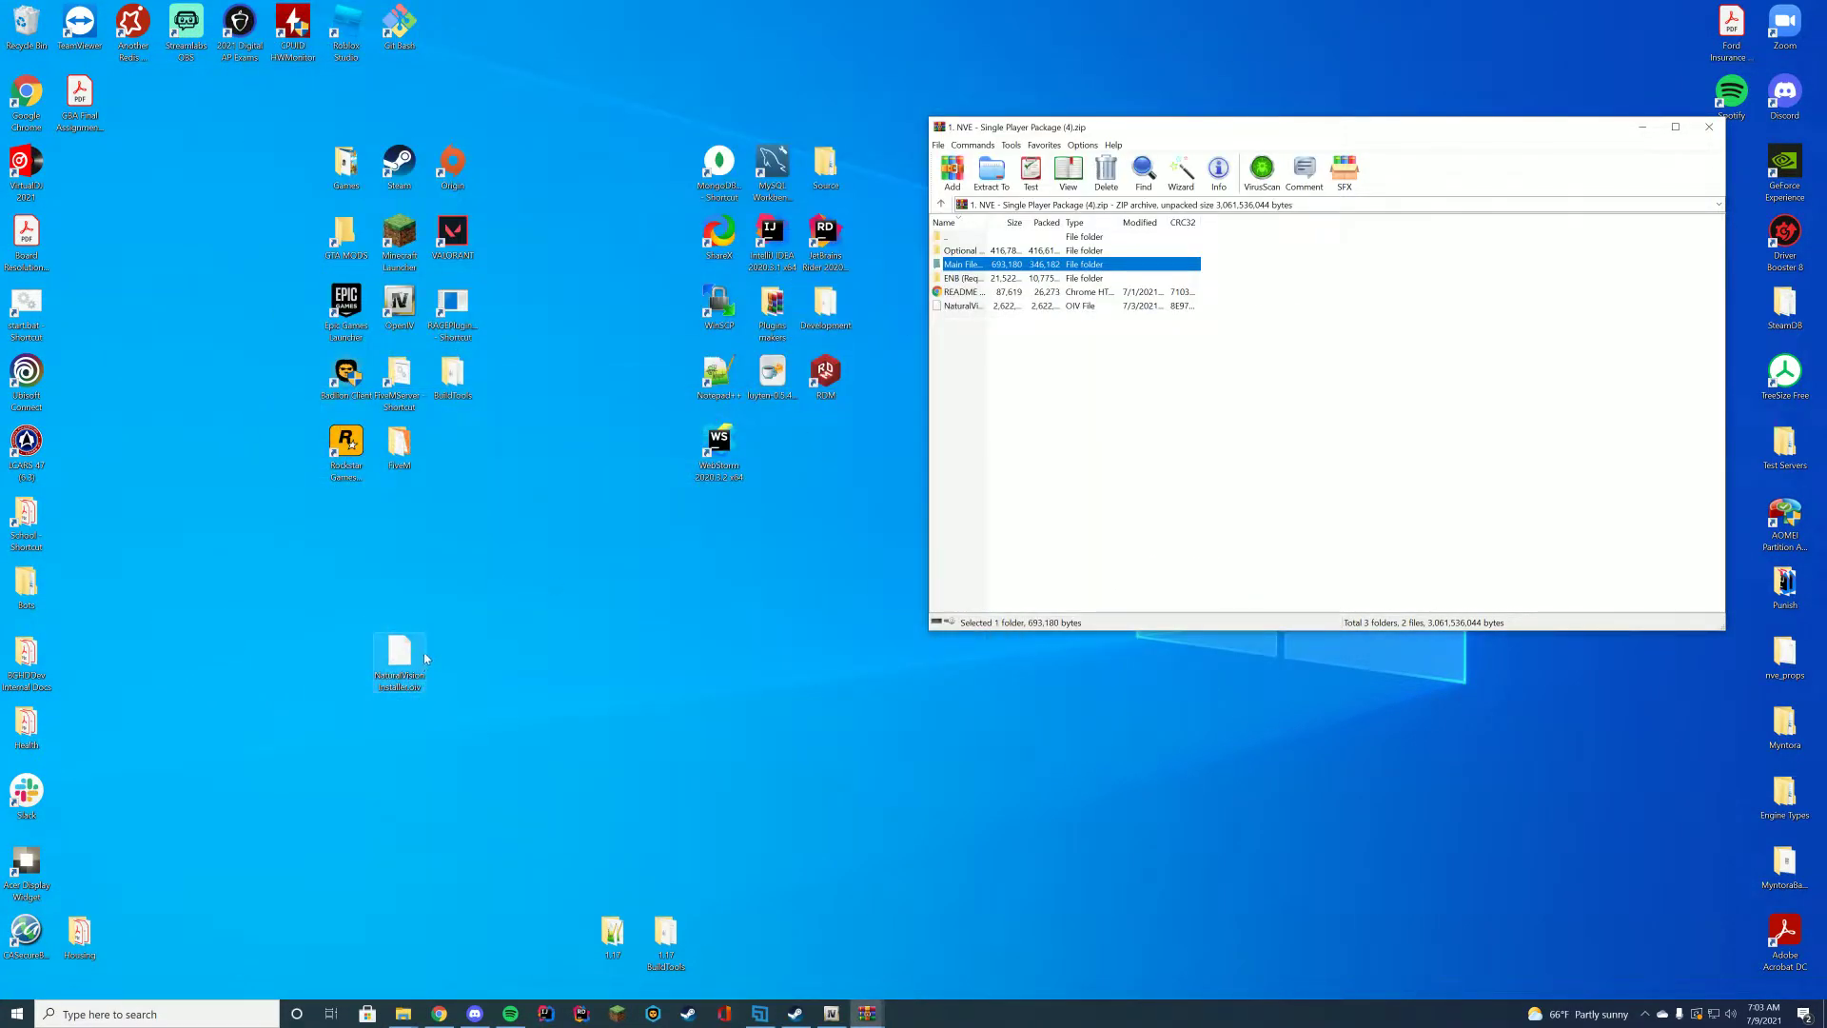
Extract the 3. Brighter Emergency Lights INSTALL .oiv from Optional Add-Ons to the desktop, then close WinRAR
click(977, 253)
double_click(977, 253)
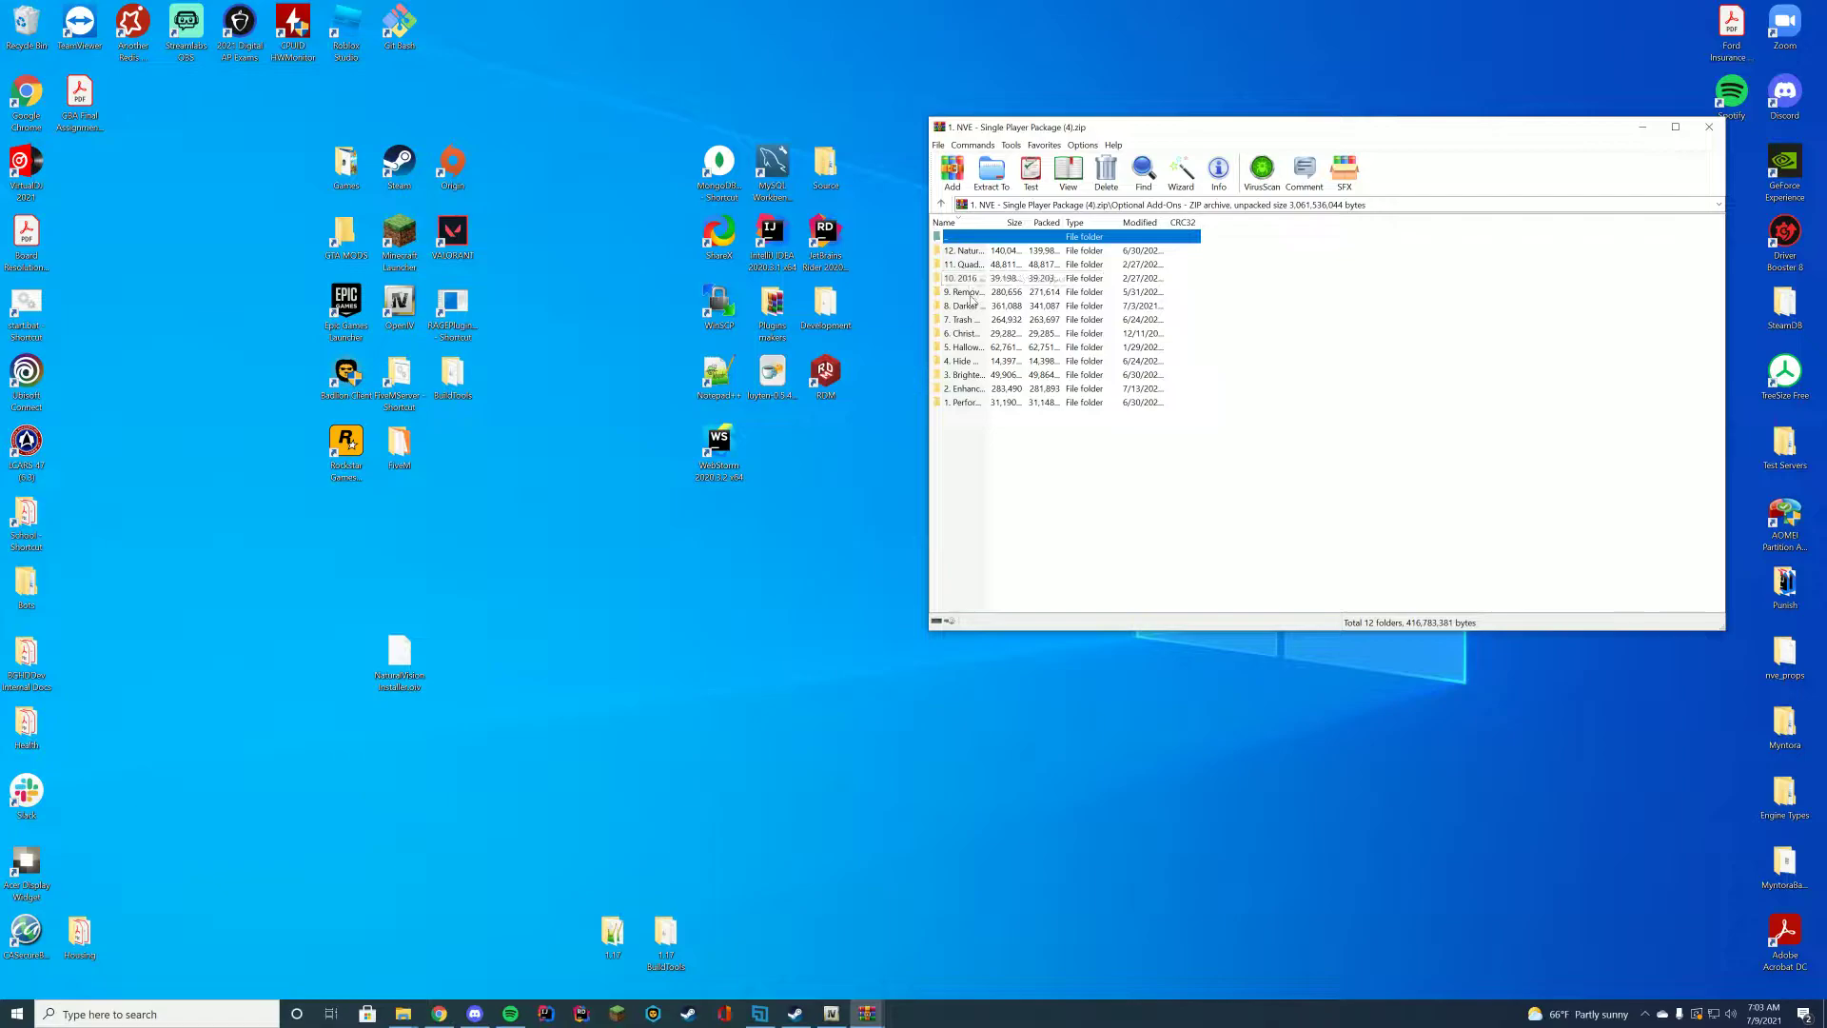
double_click(963, 306)
key(BackSpace)
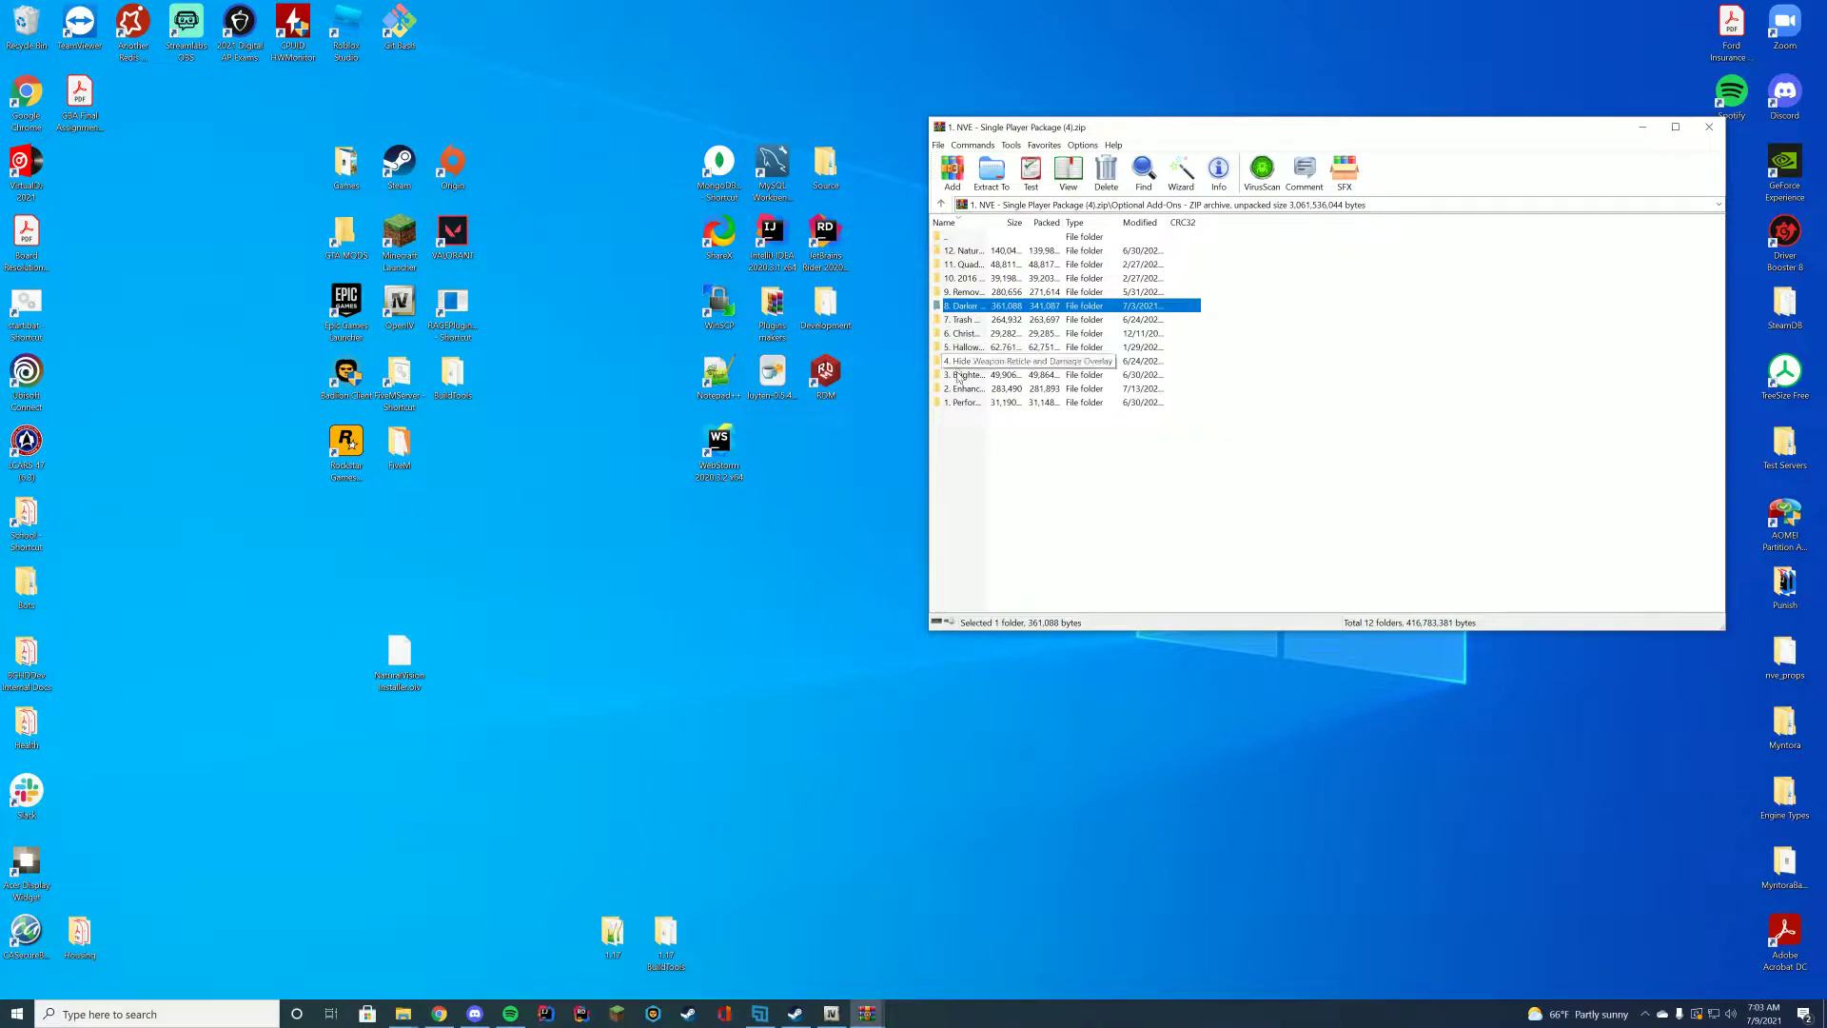
double_click(963, 375)
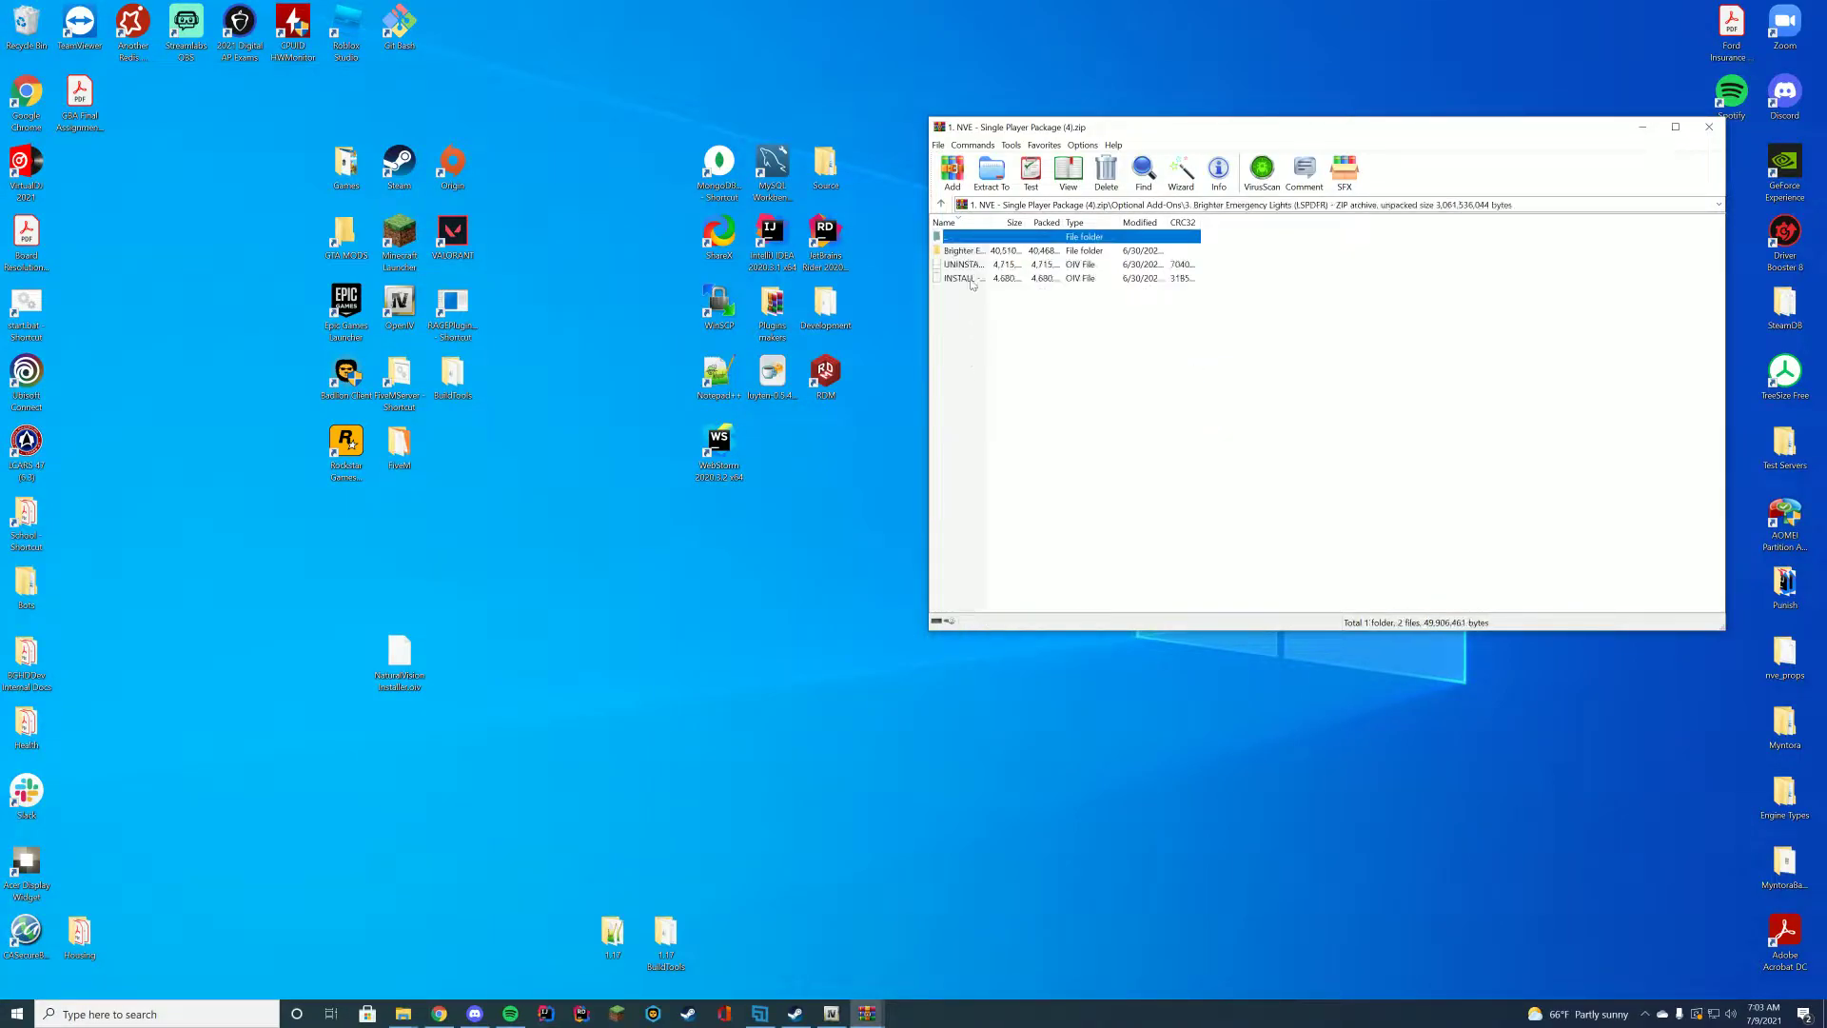
drag(961, 278, 482, 689)
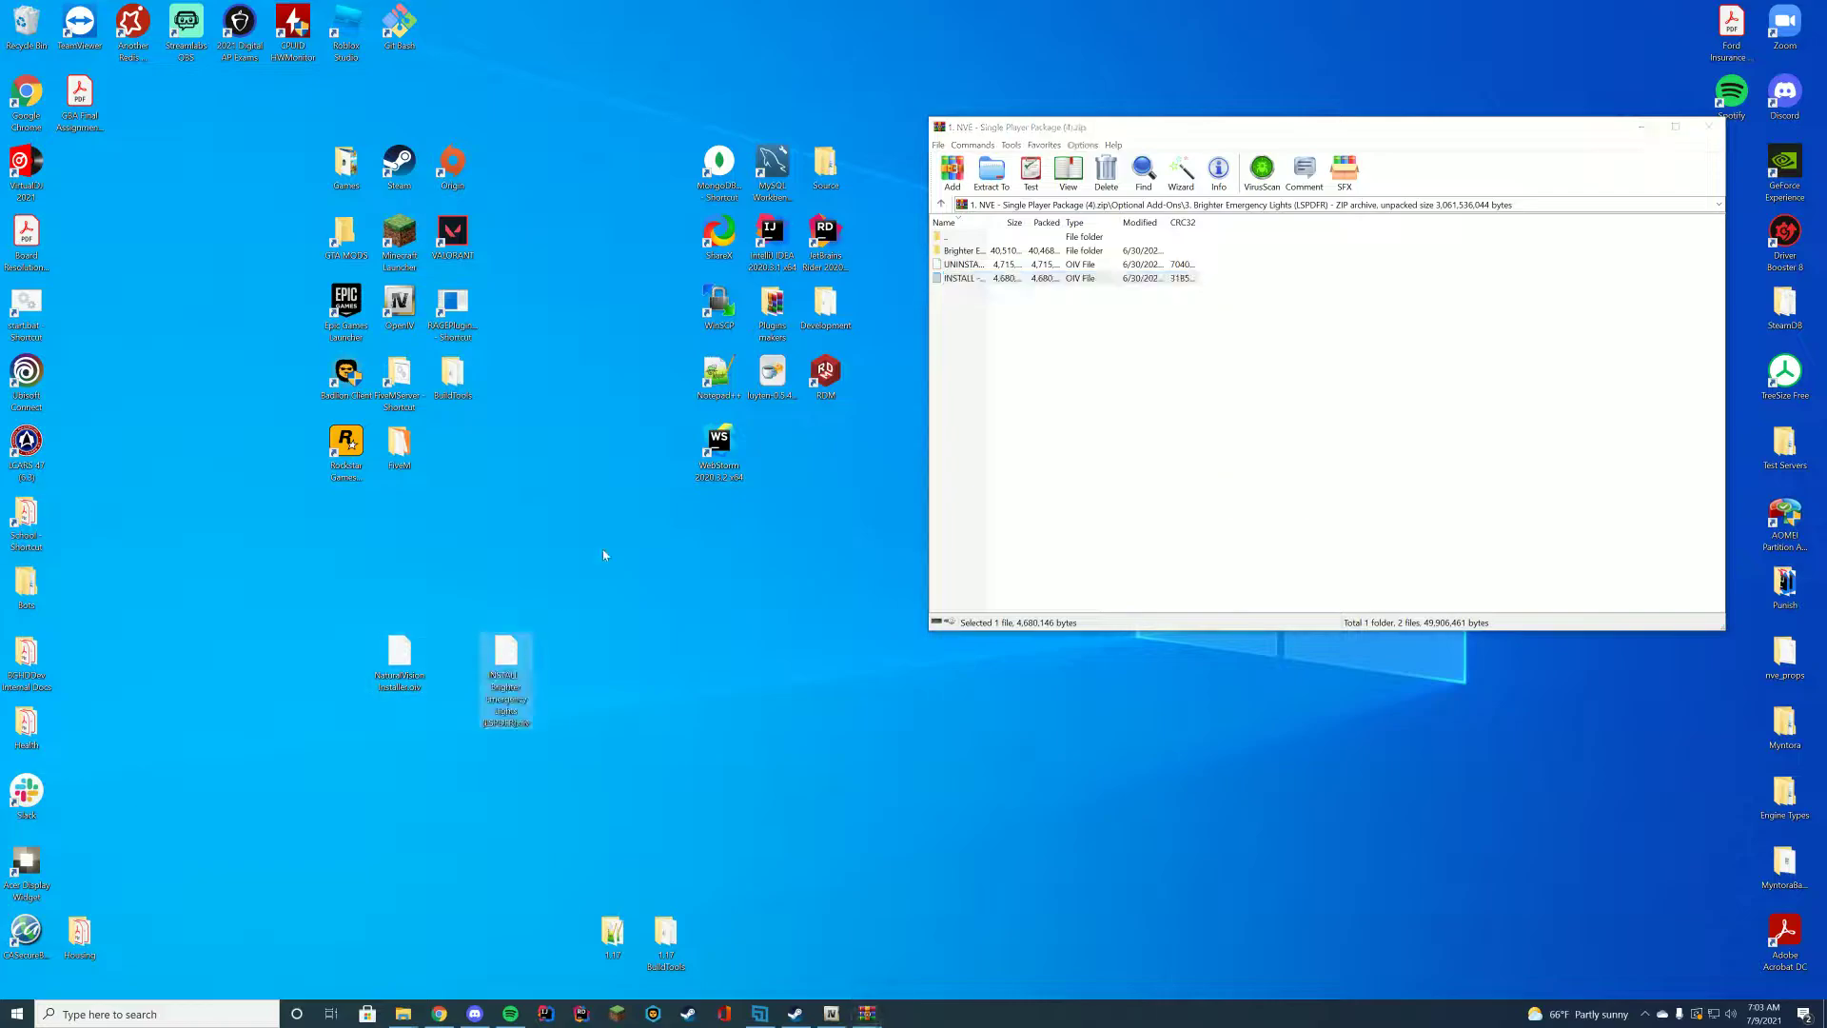
double_click(979, 240)
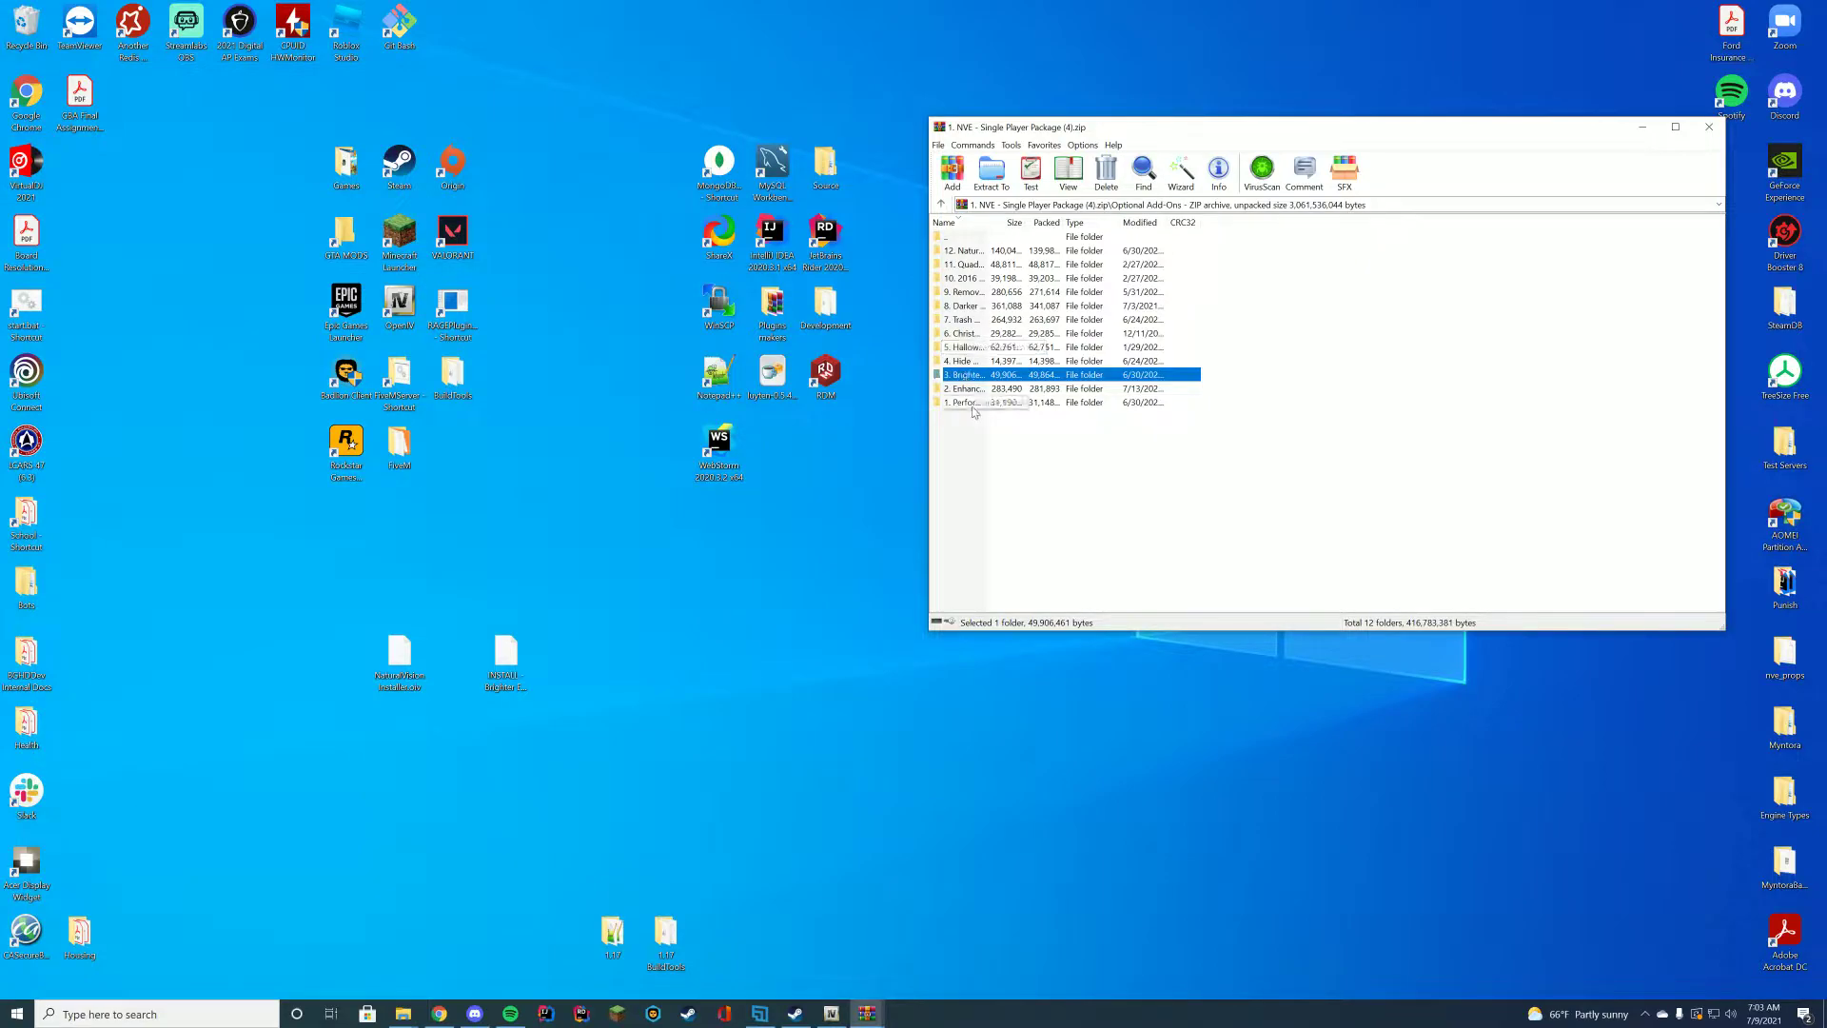
click(1708, 130)
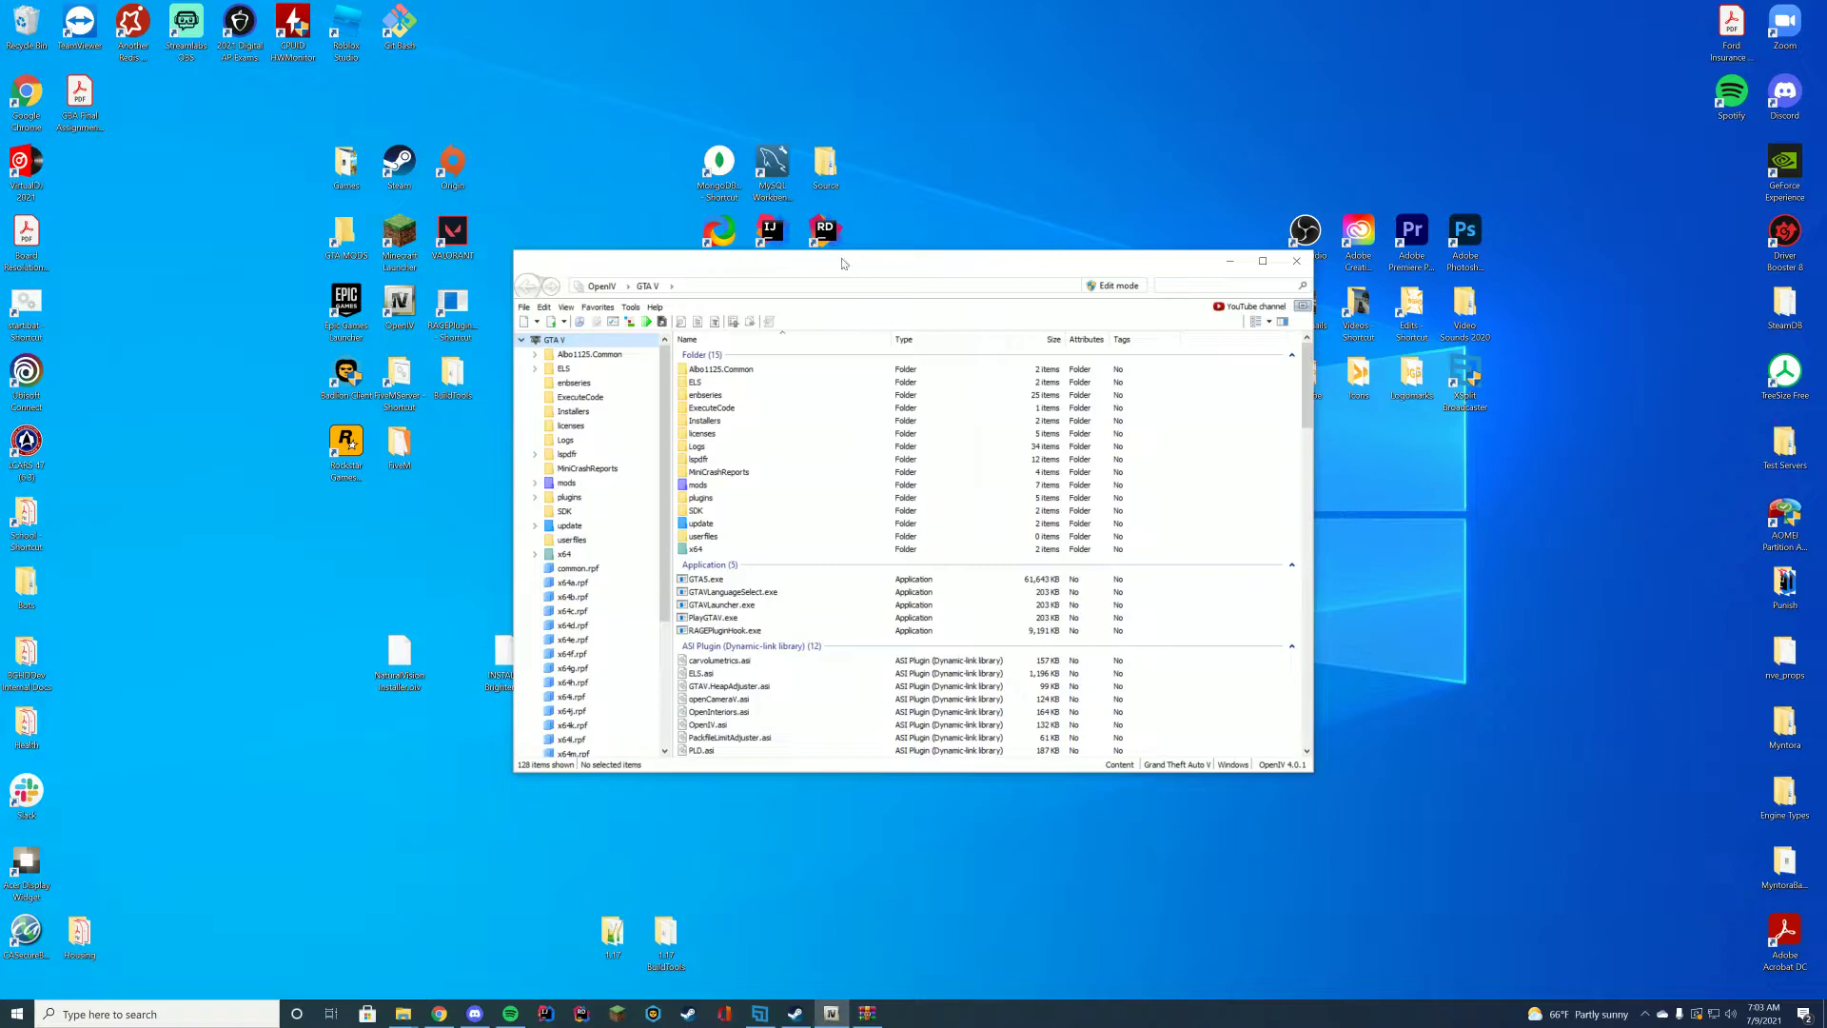
Turn on OpenIV edit mode and confirm with Yes
drag(844, 264, 862, 130)
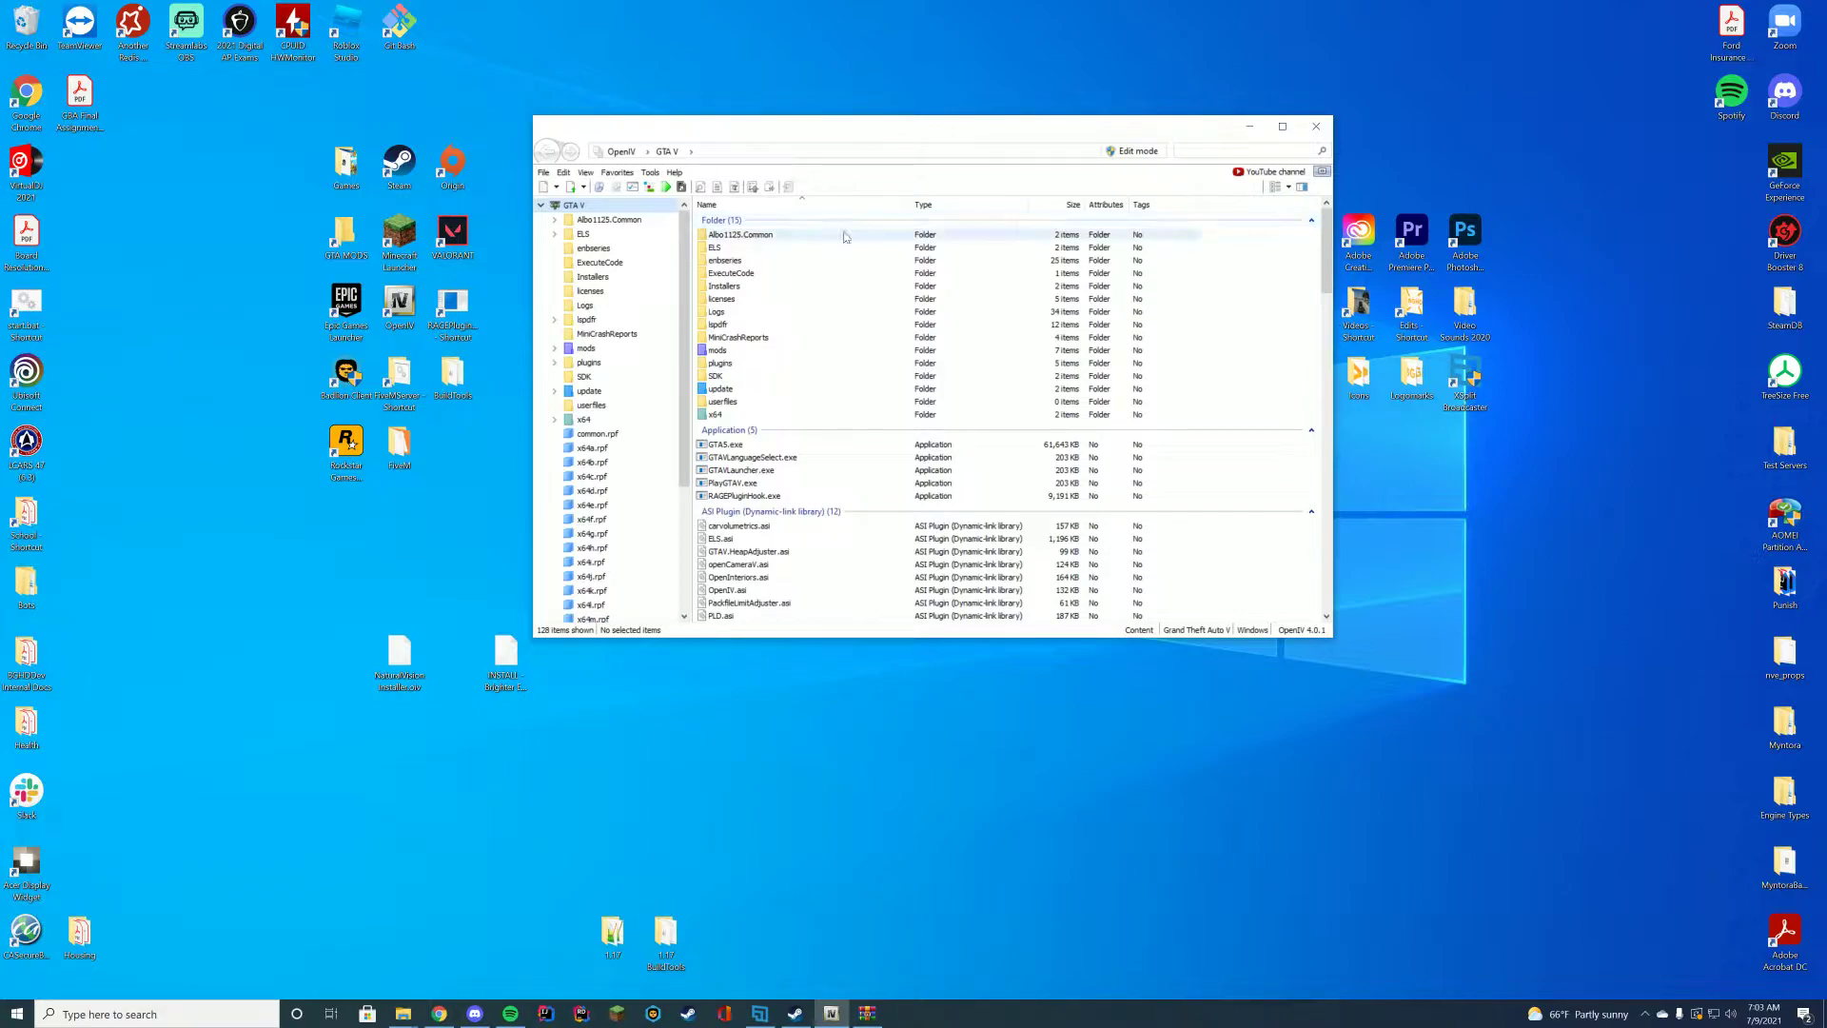
click(1135, 151)
click(959, 556)
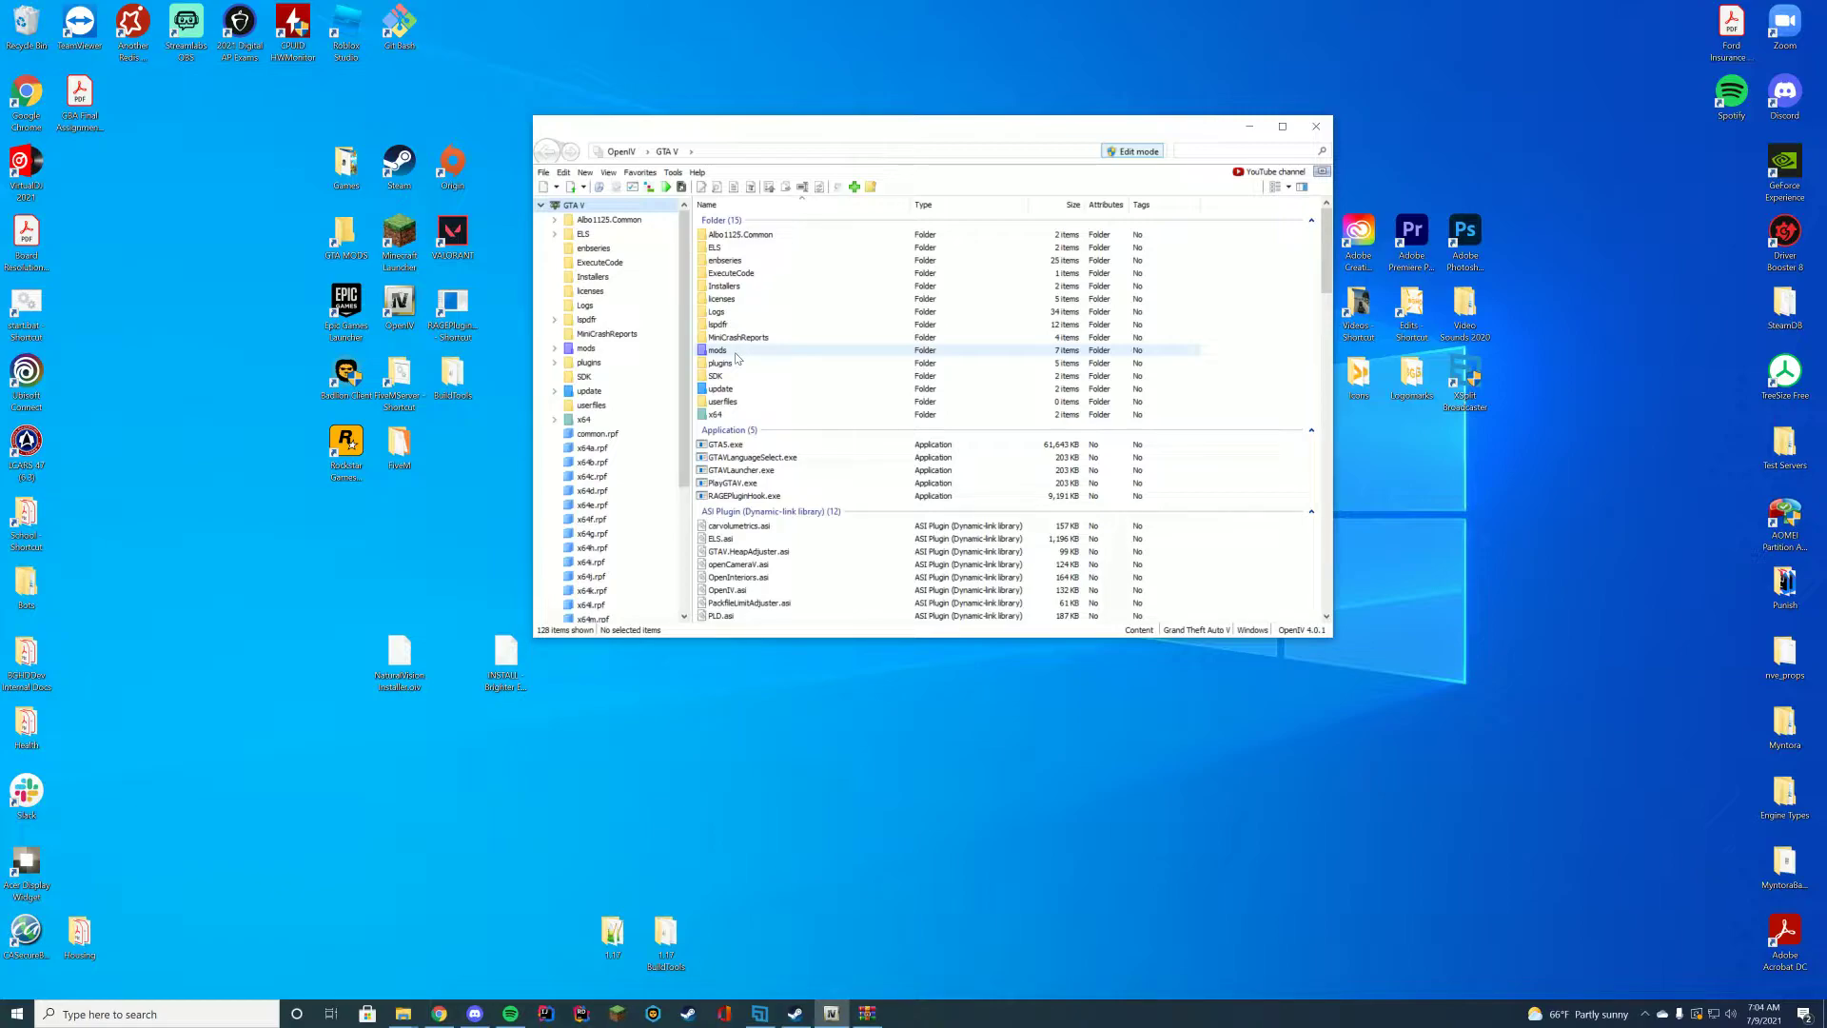
Load NaturalVision Installer.oiv from the Desktop into the Package Installer
click(678, 177)
click(699, 274)
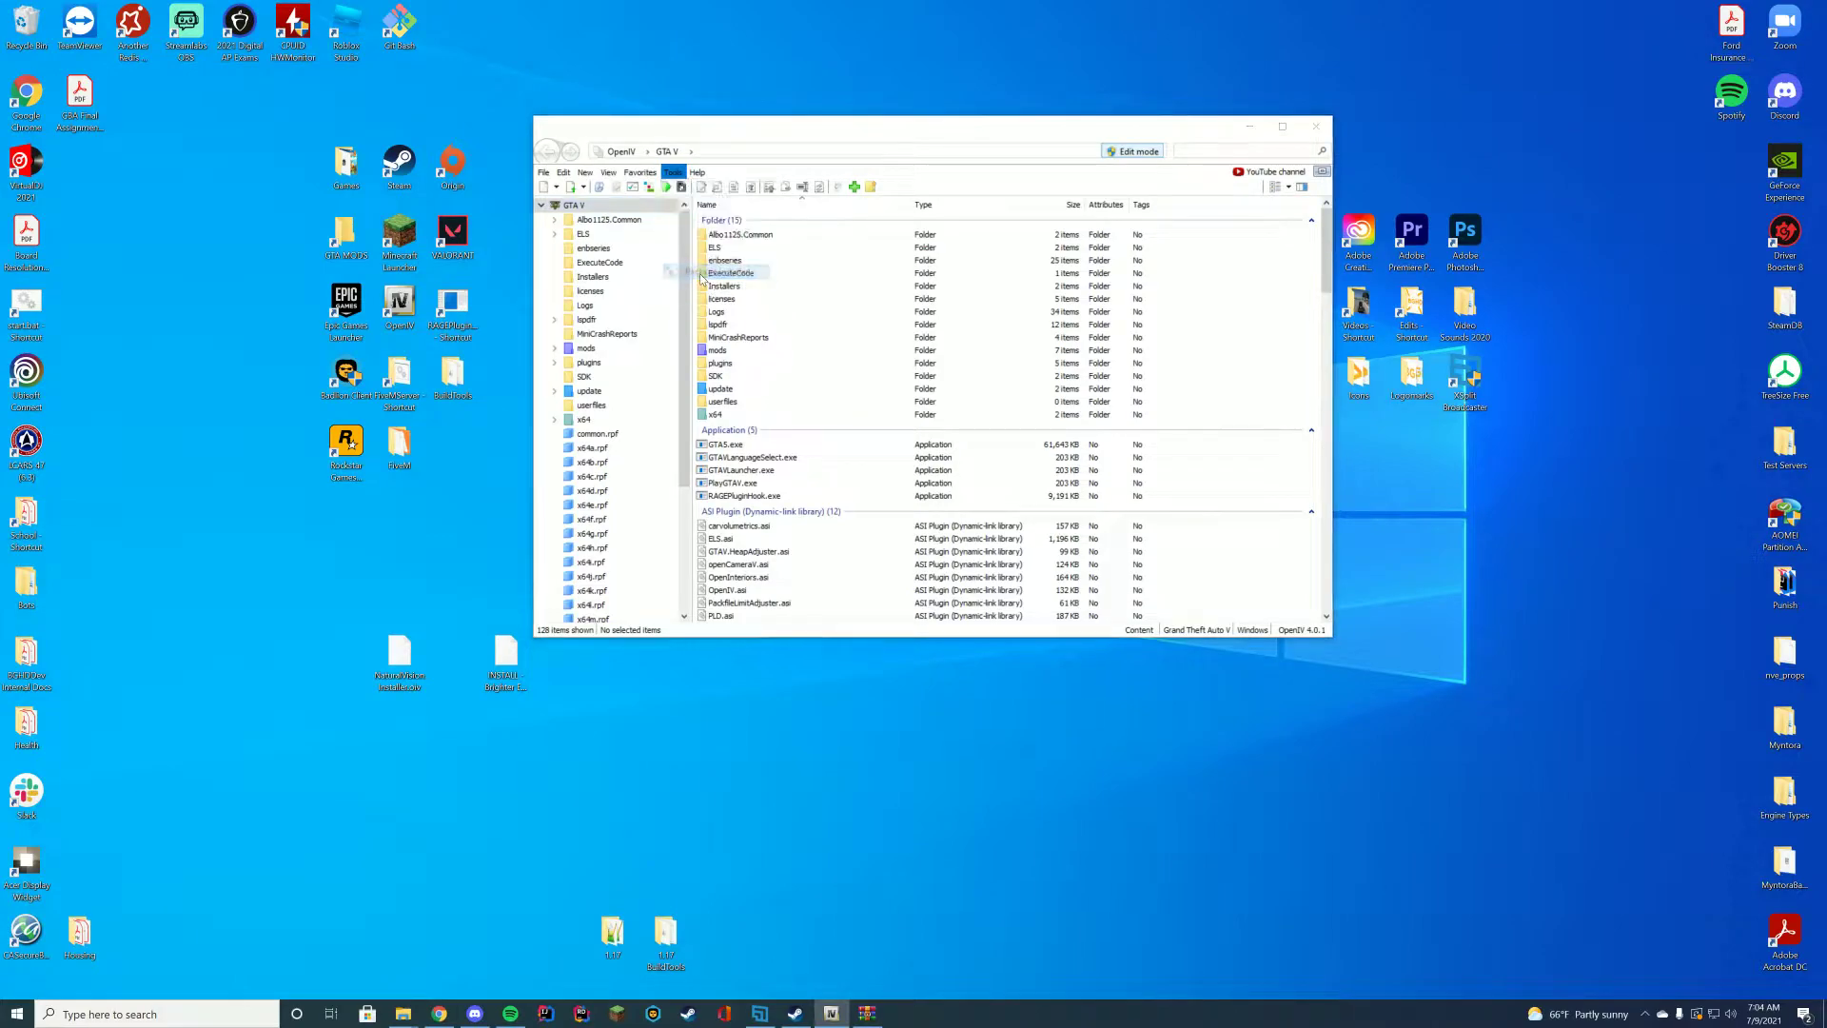
click(592, 249)
scroll(868, 409, down, 5)
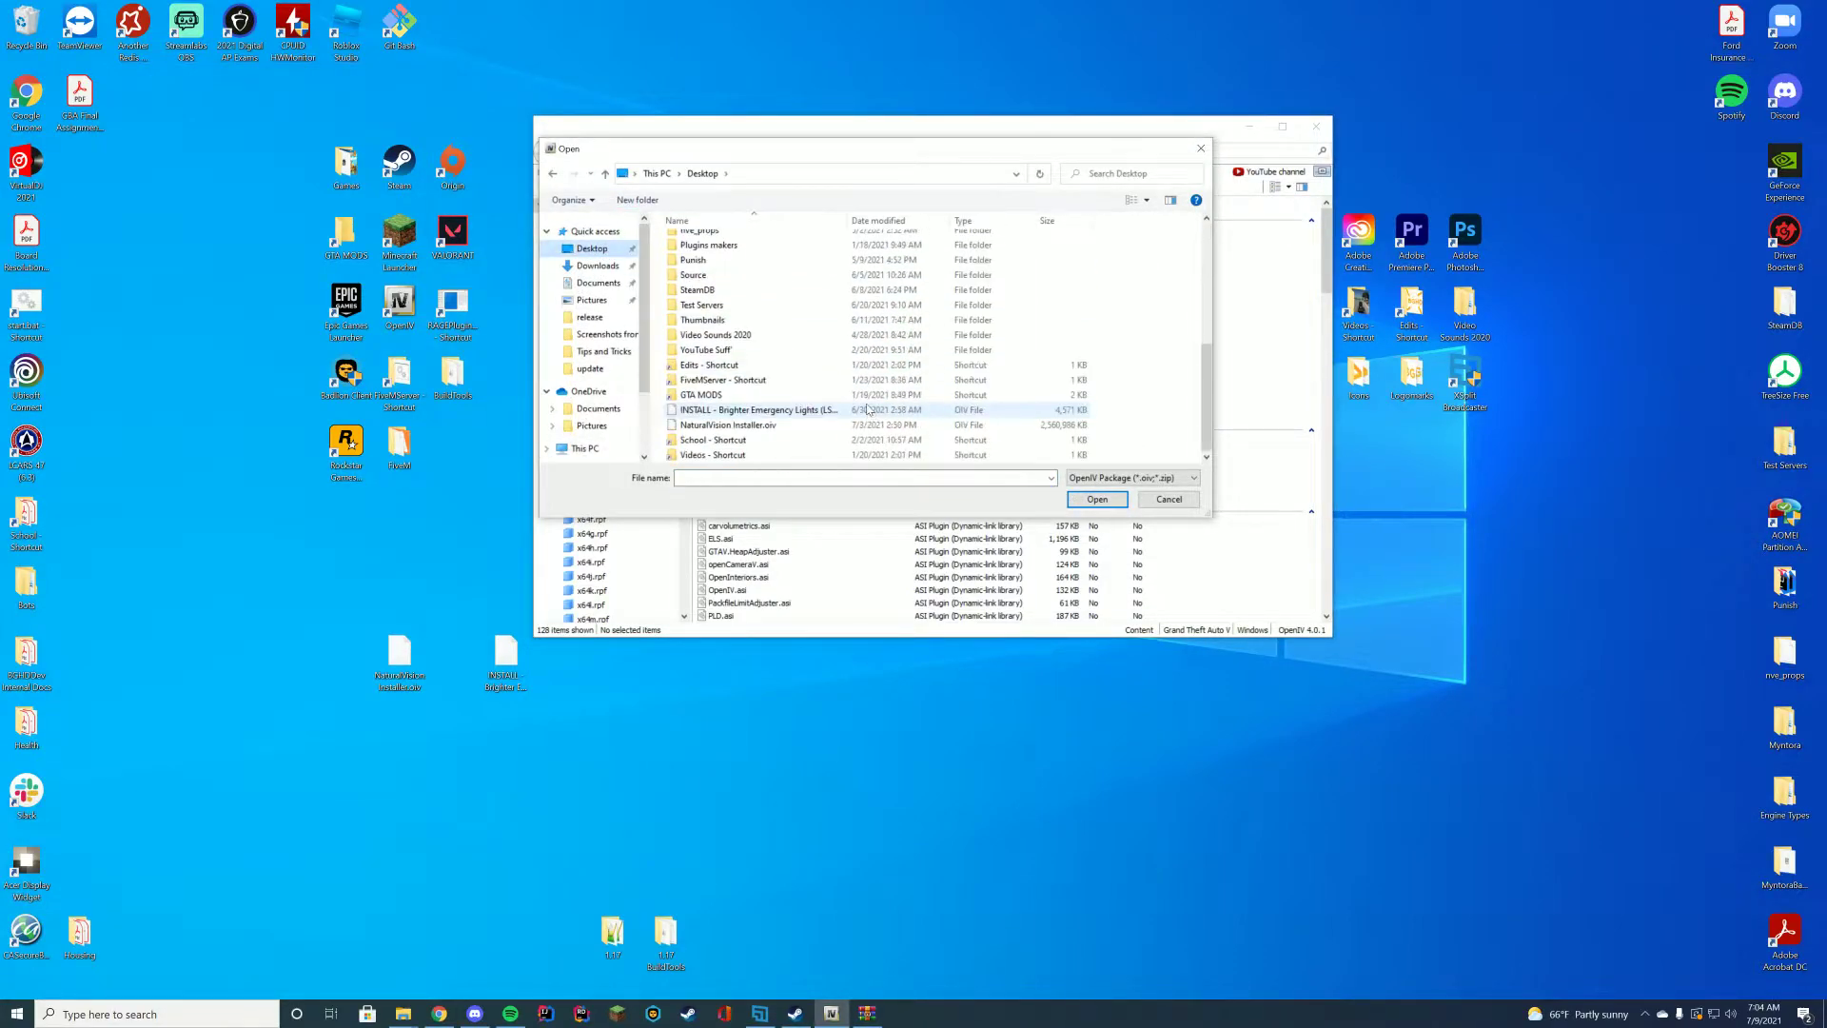
click(726, 426)
click(1098, 499)
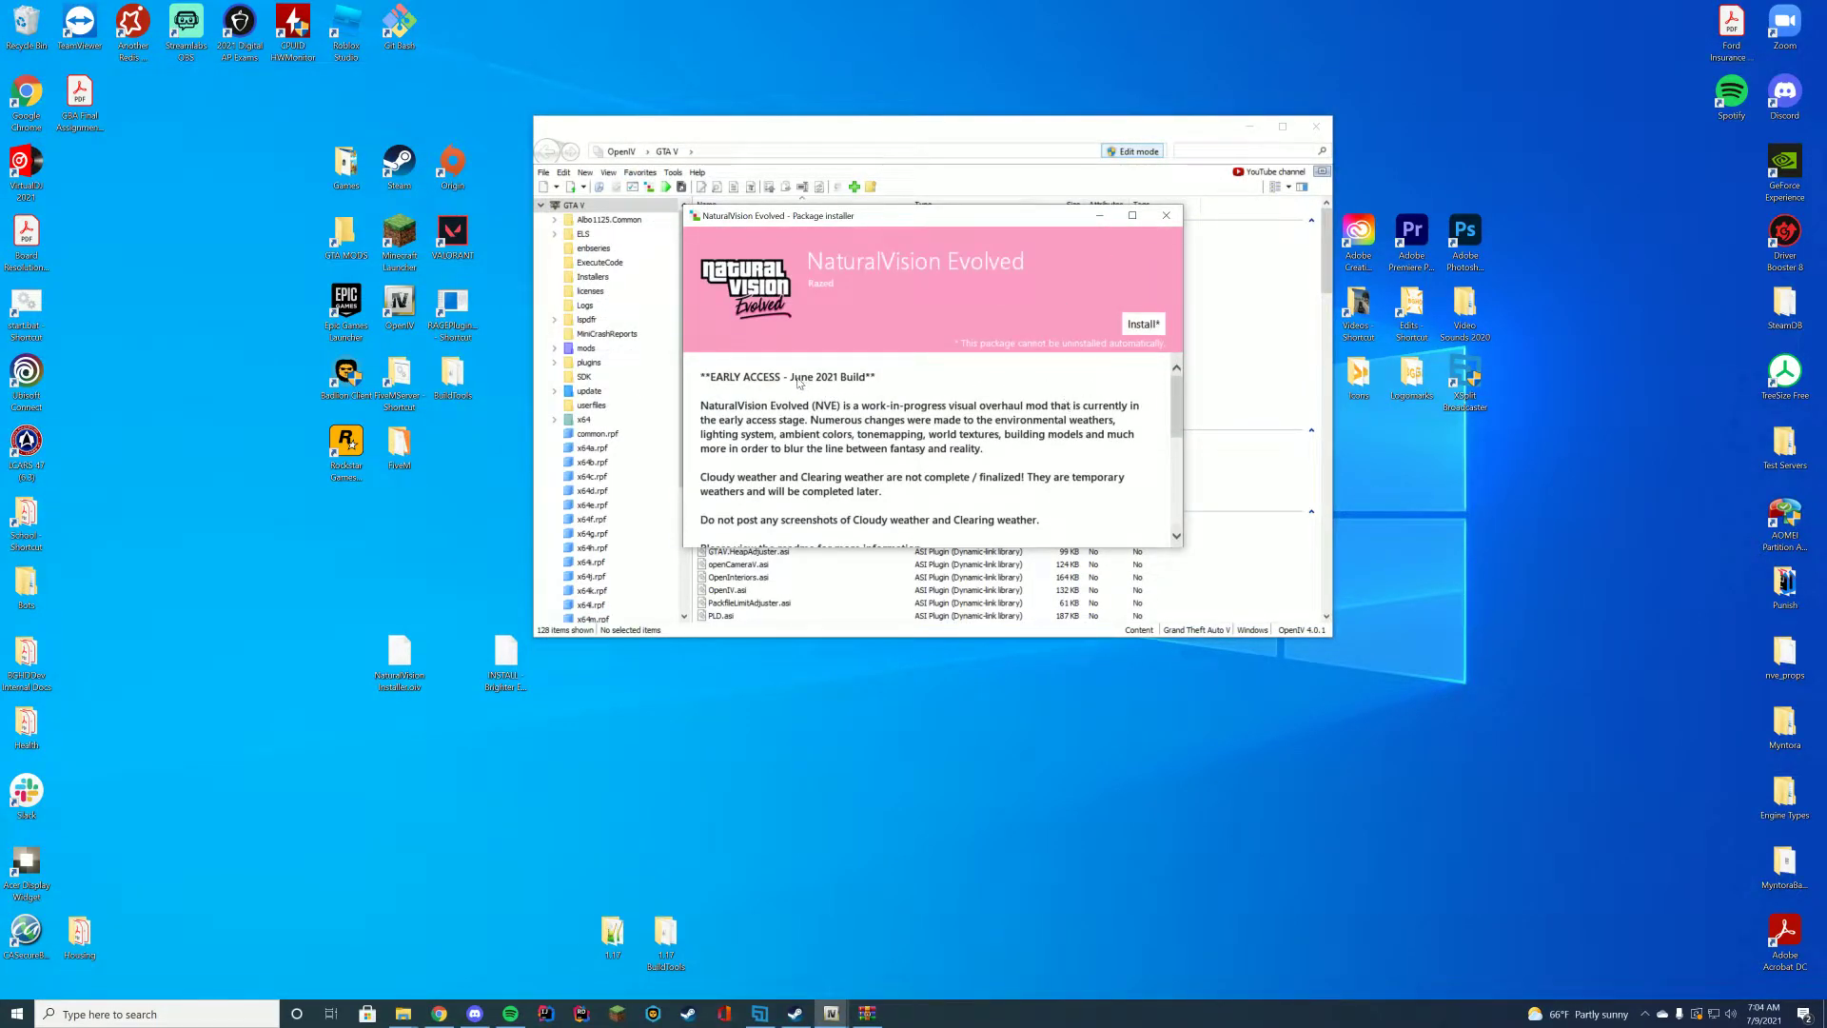
Run Install* for NaturalVision Evolved, target the mods folder, and confirm the installation
mouse_move(1177, 399)
mouse_down()
mouse_move(1178, 423)
mouse_move(1176, 381)
mouse_up()
click(1143, 324)
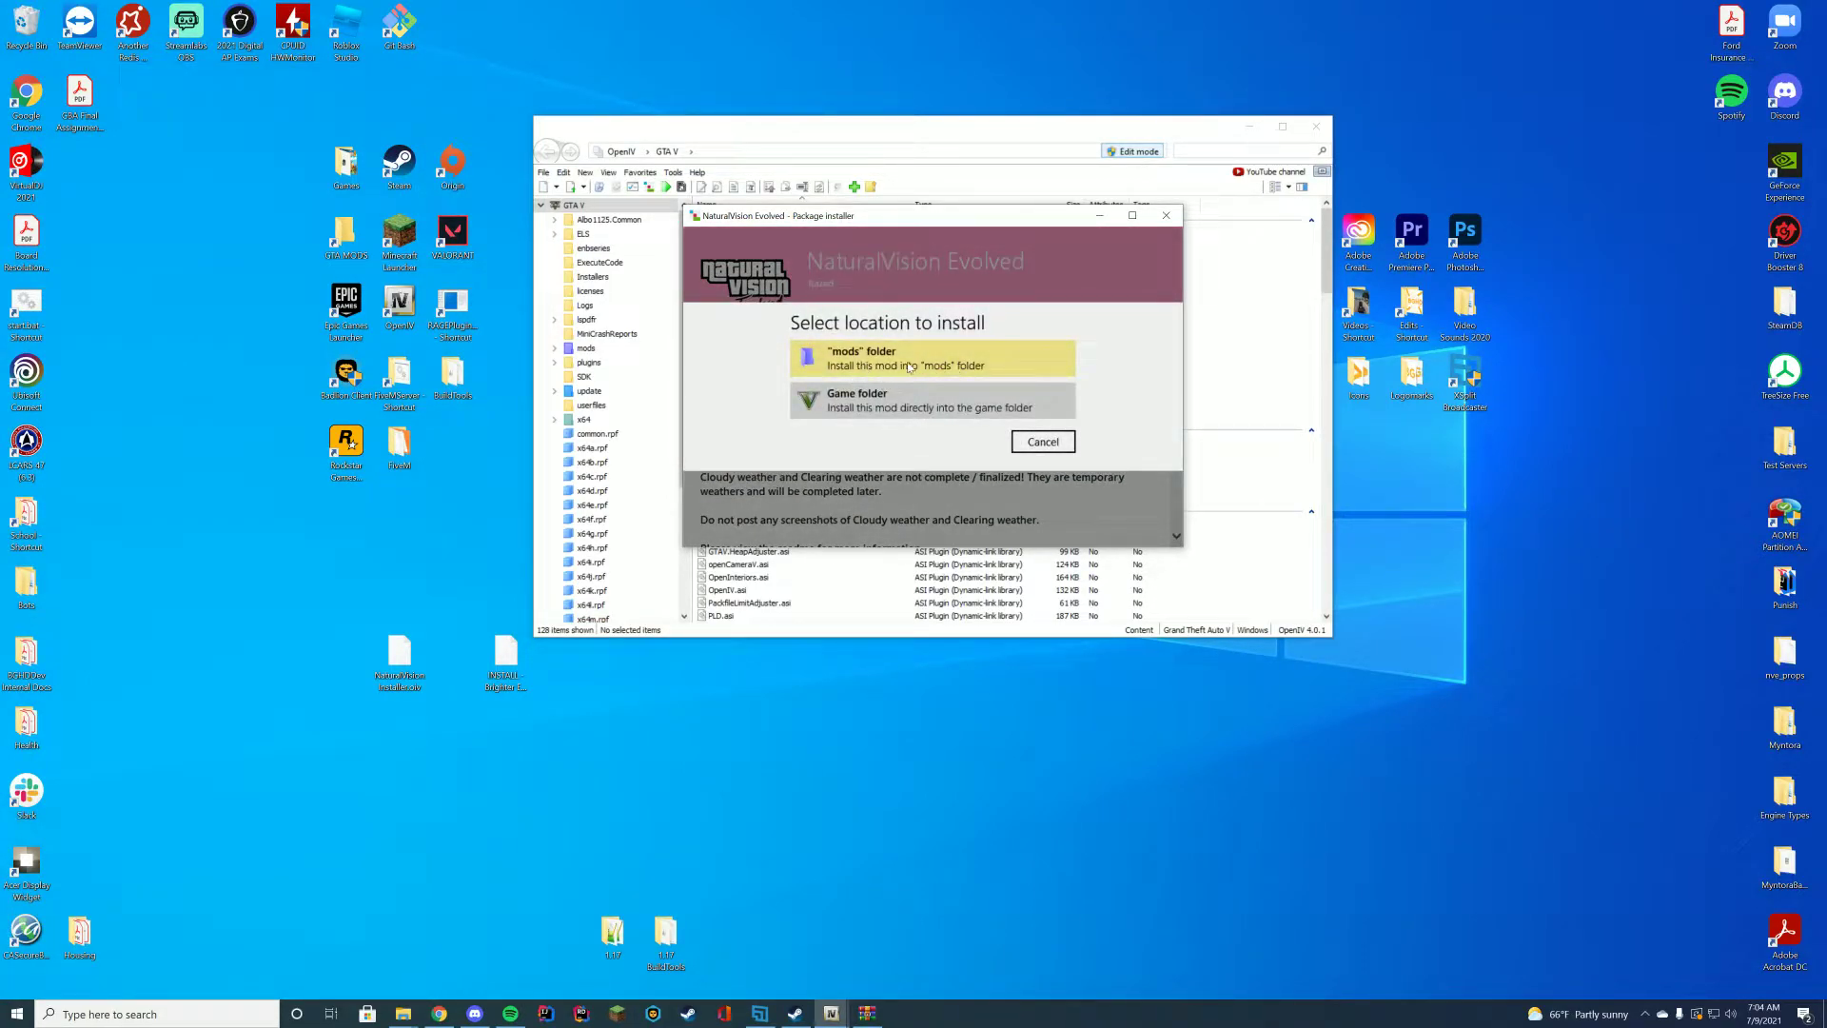
click(909, 366)
click(1068, 433)
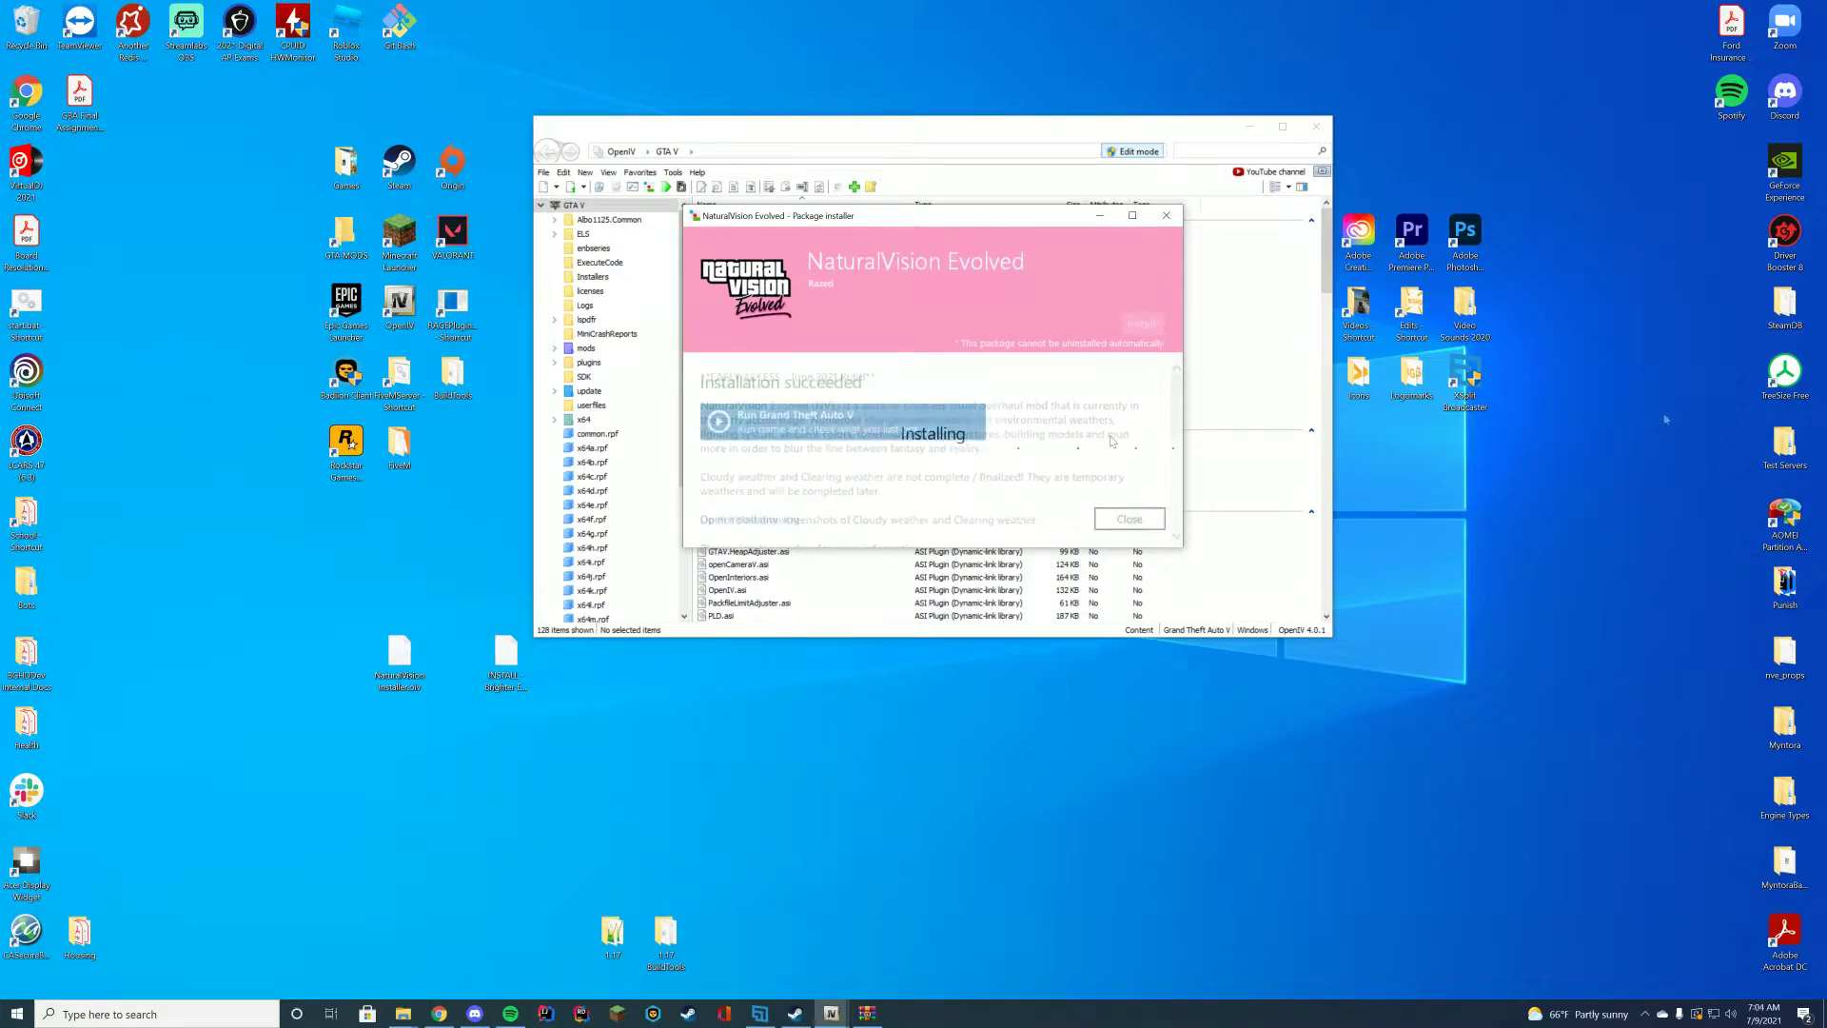
Load the Brighter Emergency Lights .oiv package into a fresh Package Installer
click(1135, 514)
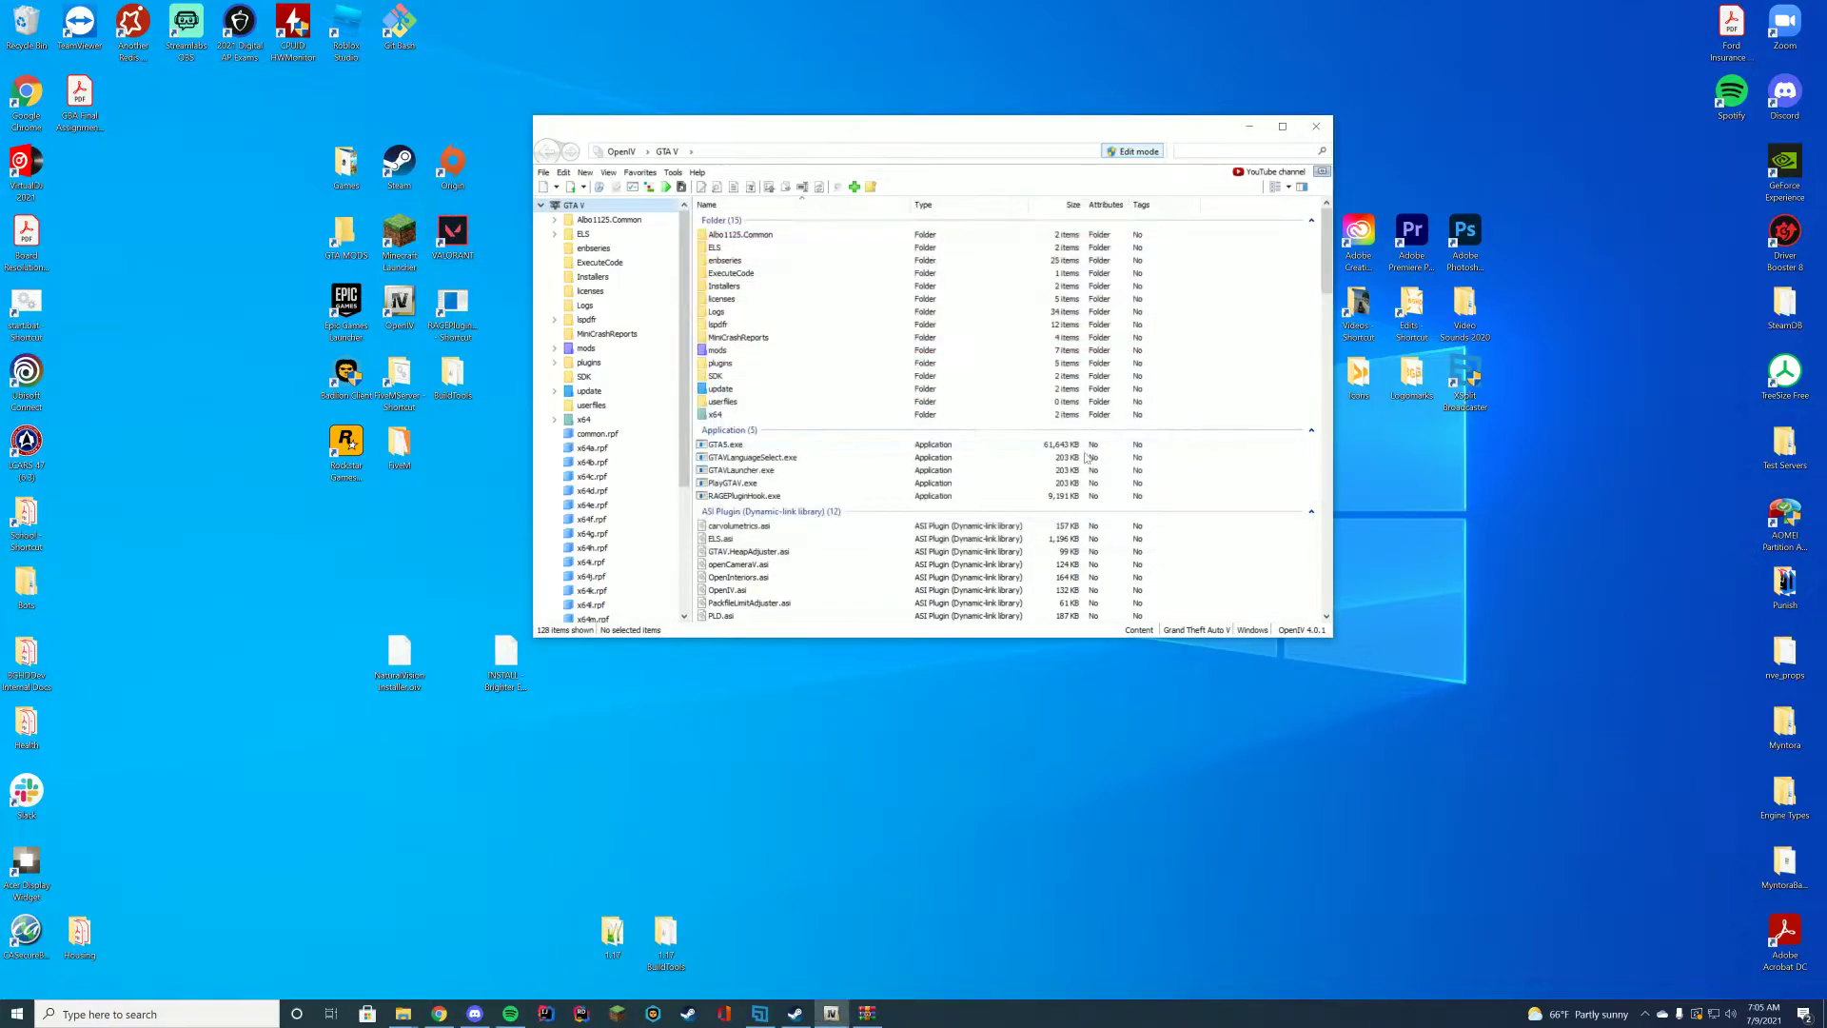
click(674, 172)
click(723, 286)
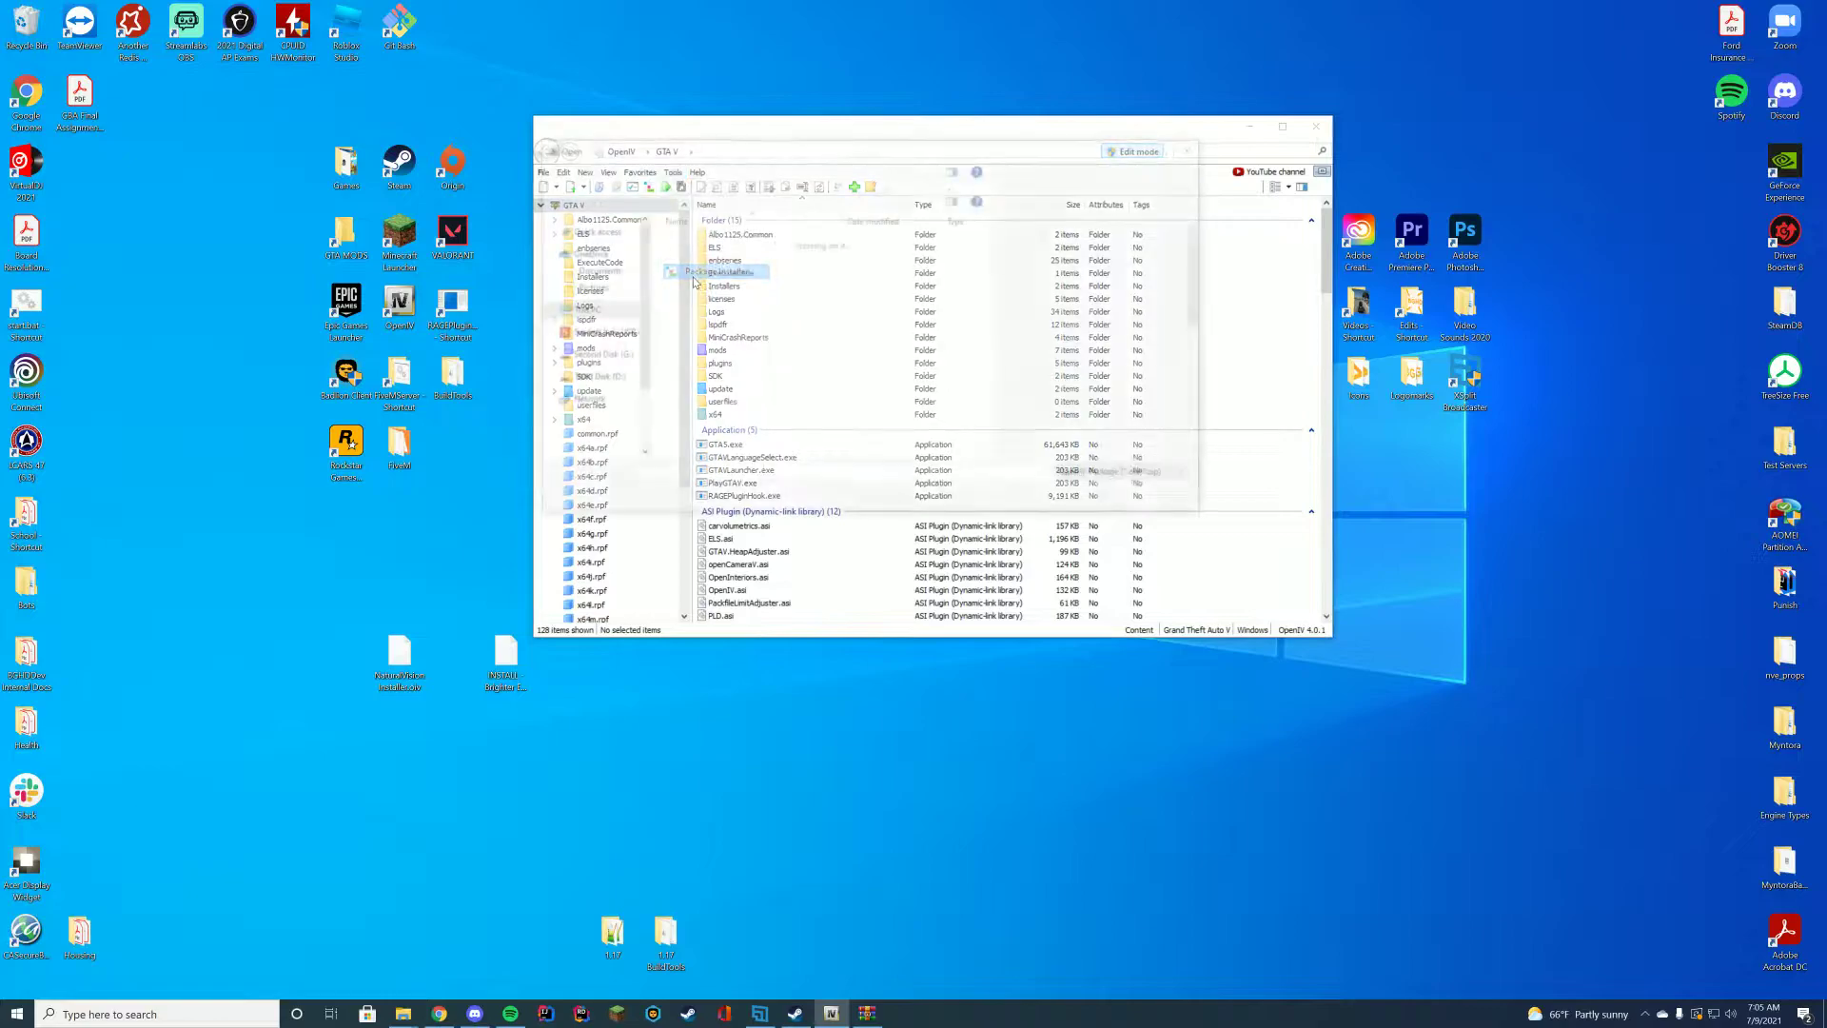
scroll(778, 357, down, 1)
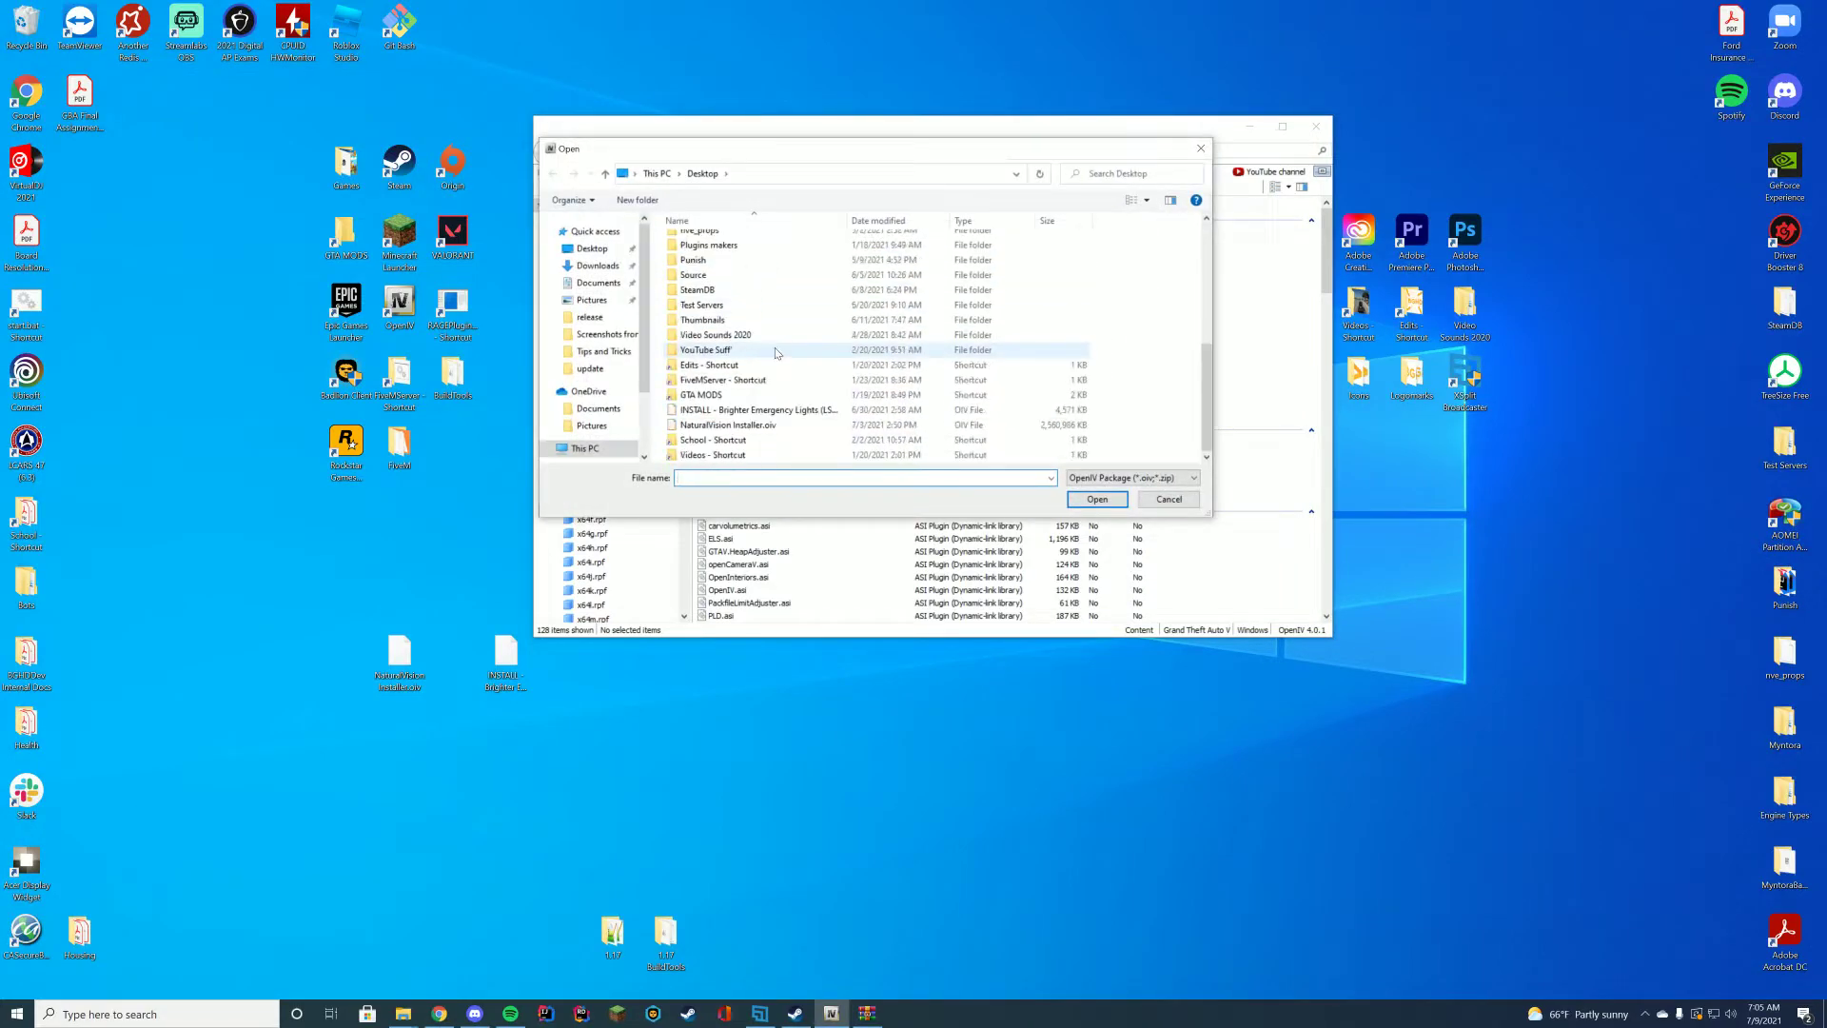
double_click(723, 413)
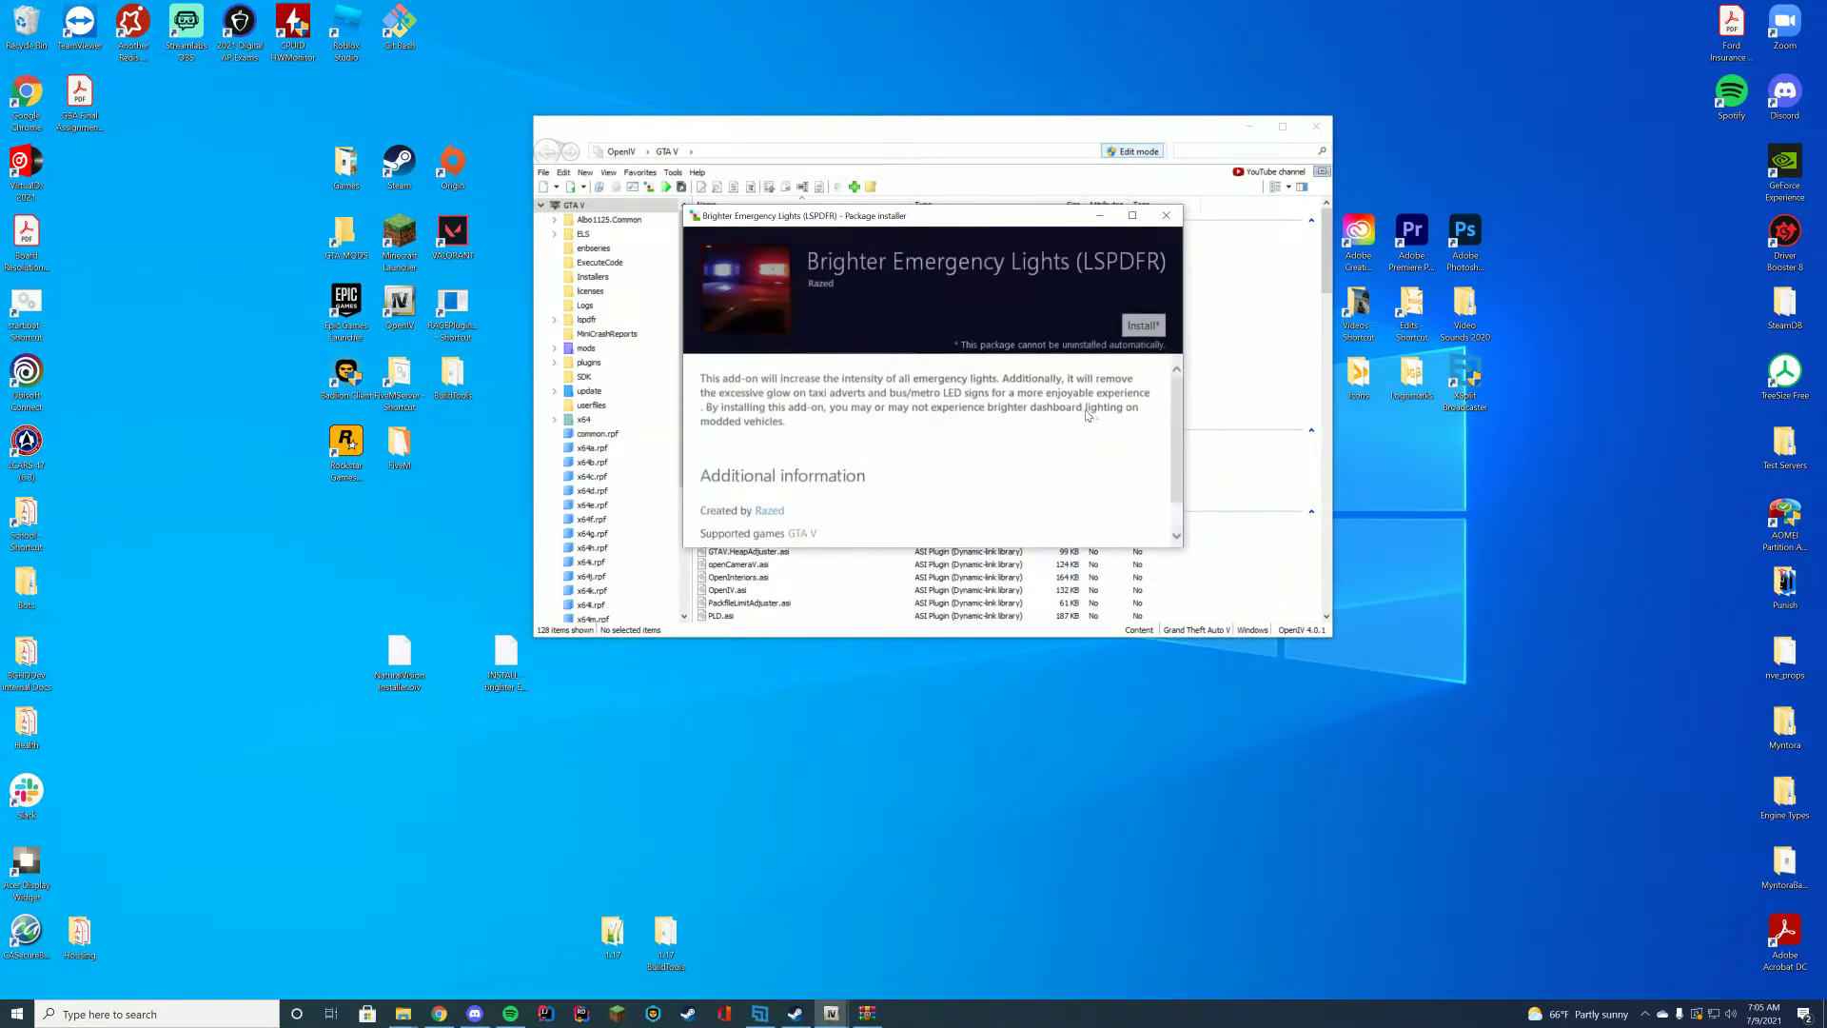
Install Brighter Emergency Lights into the mods folder, exit OpenIV, and select the NaturalVision installer on the desktop
click(1135, 326)
click(942, 360)
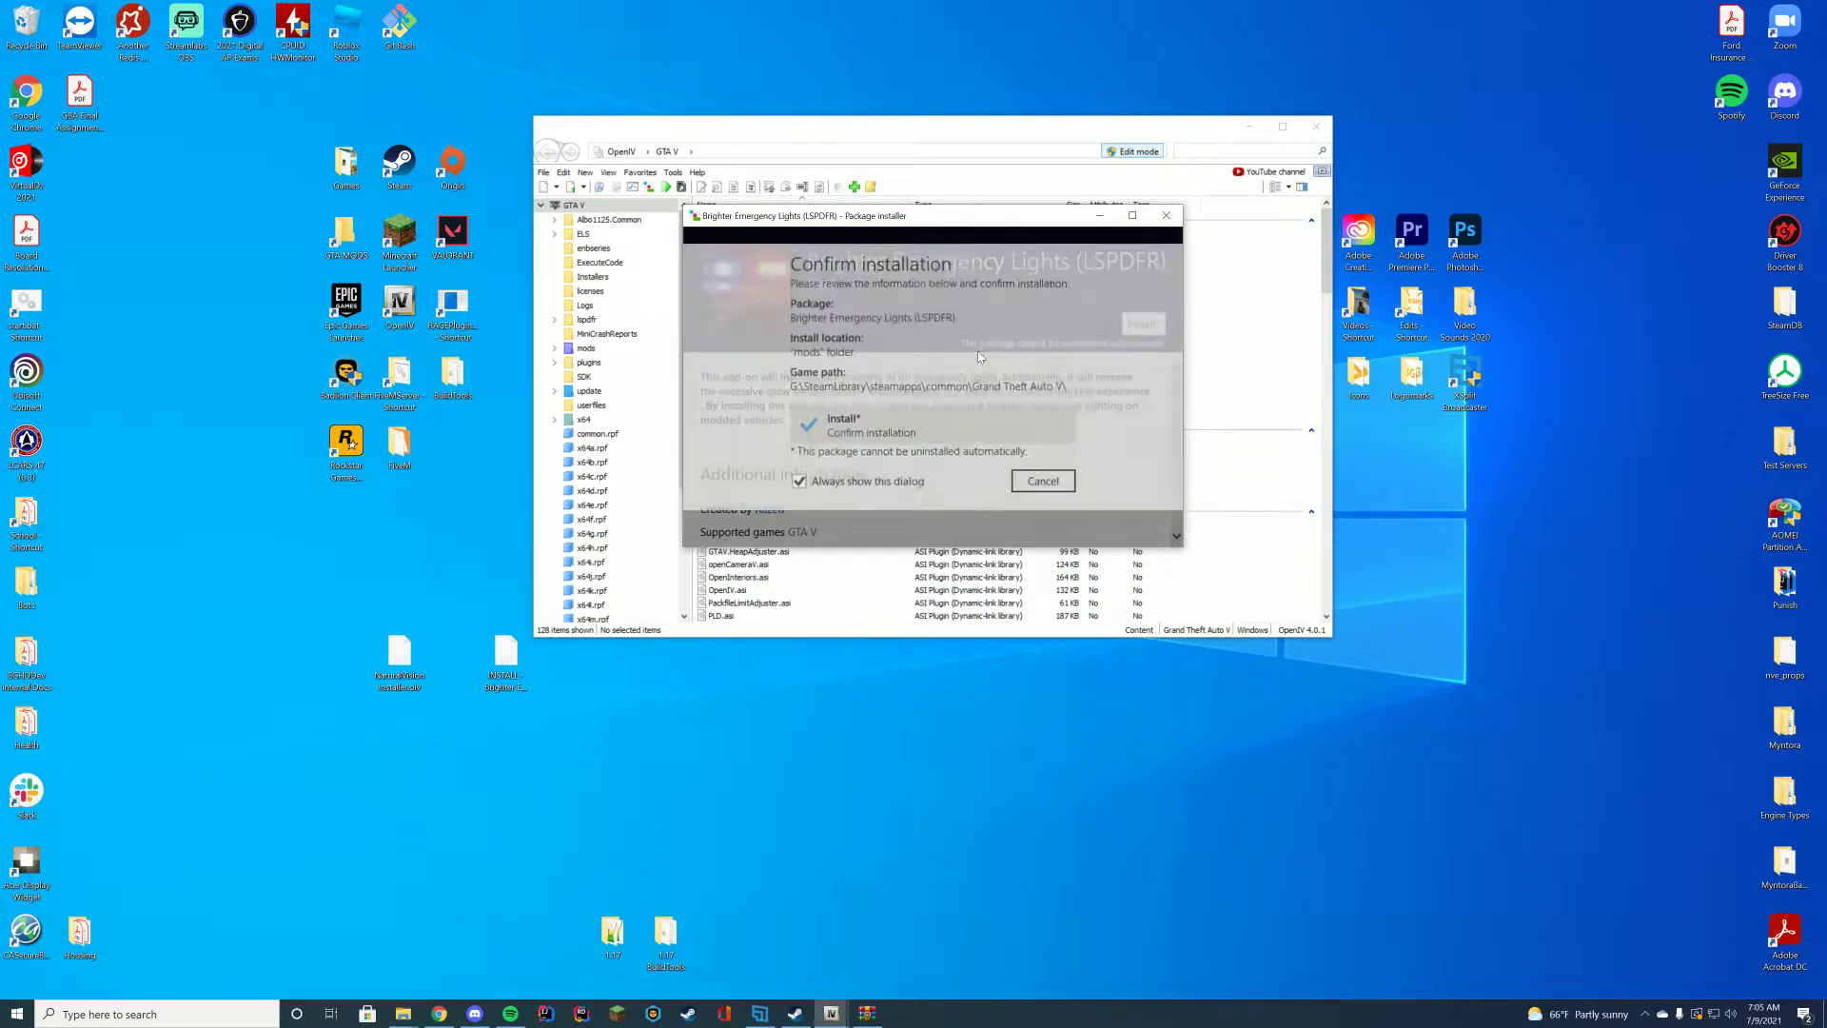
click(947, 440)
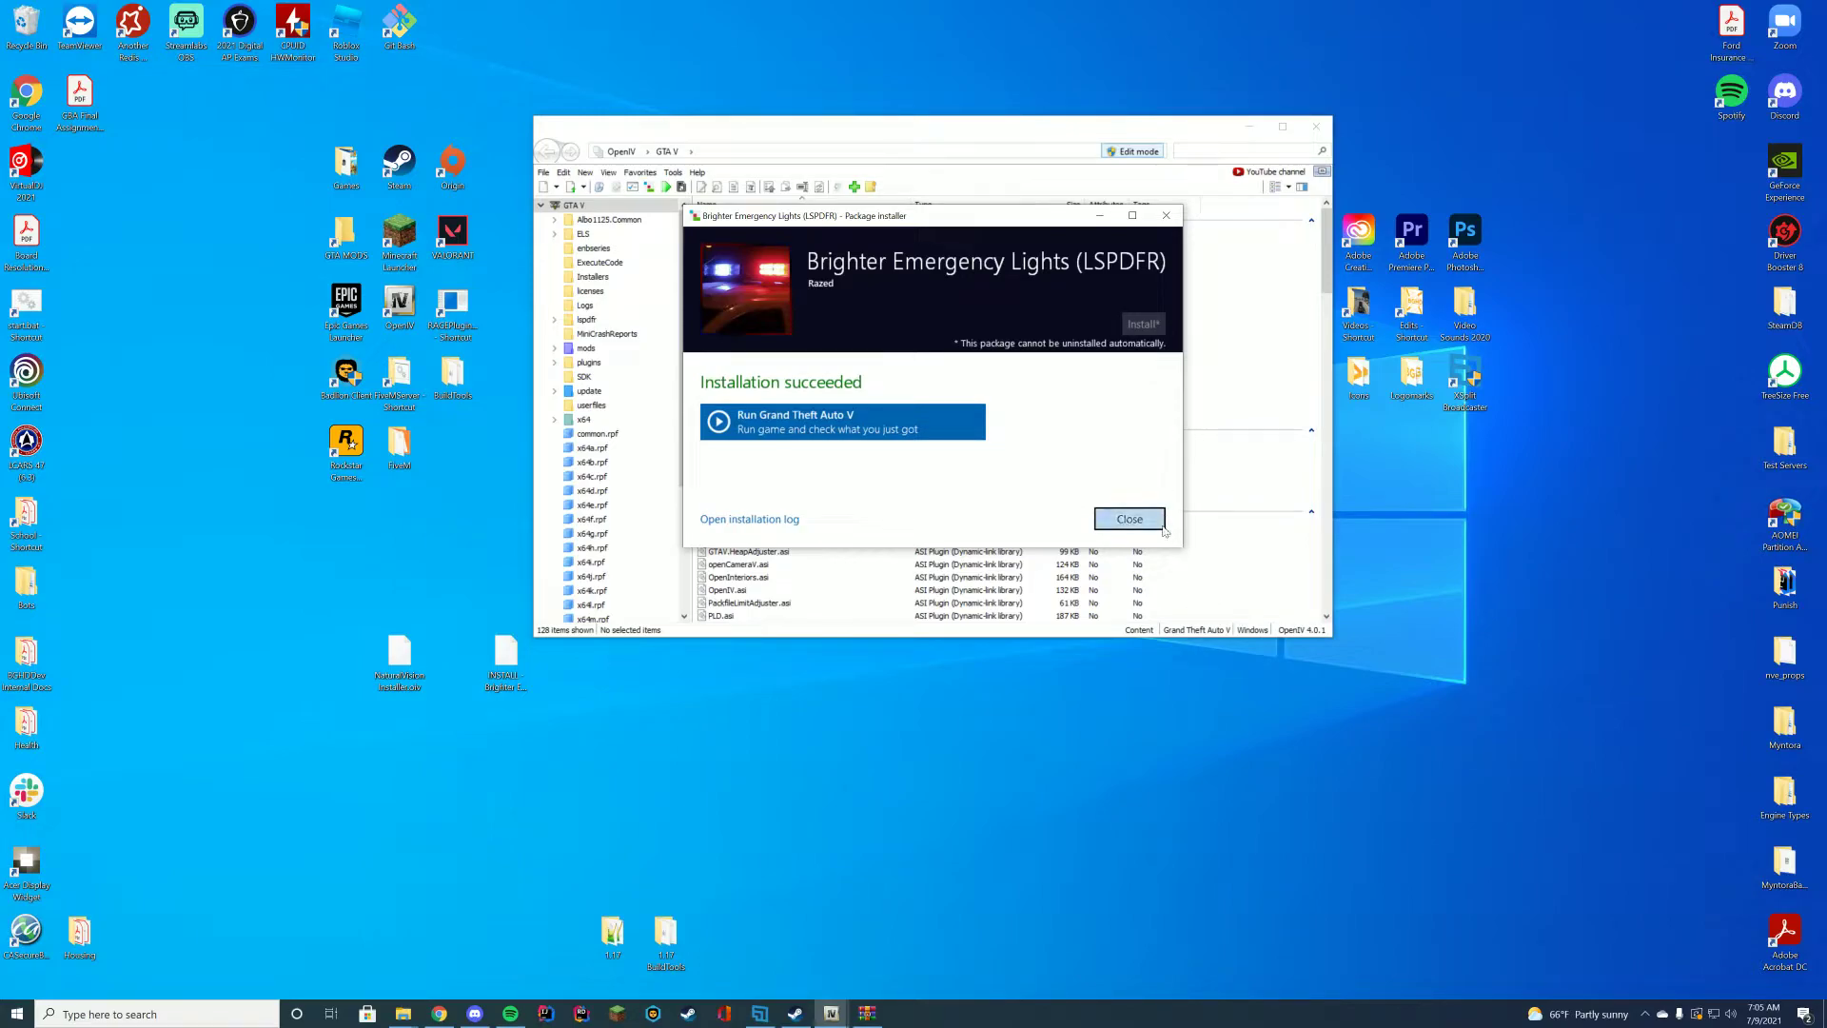
click(1130, 519)
click(1317, 127)
drag(673, 612, 350, 643)
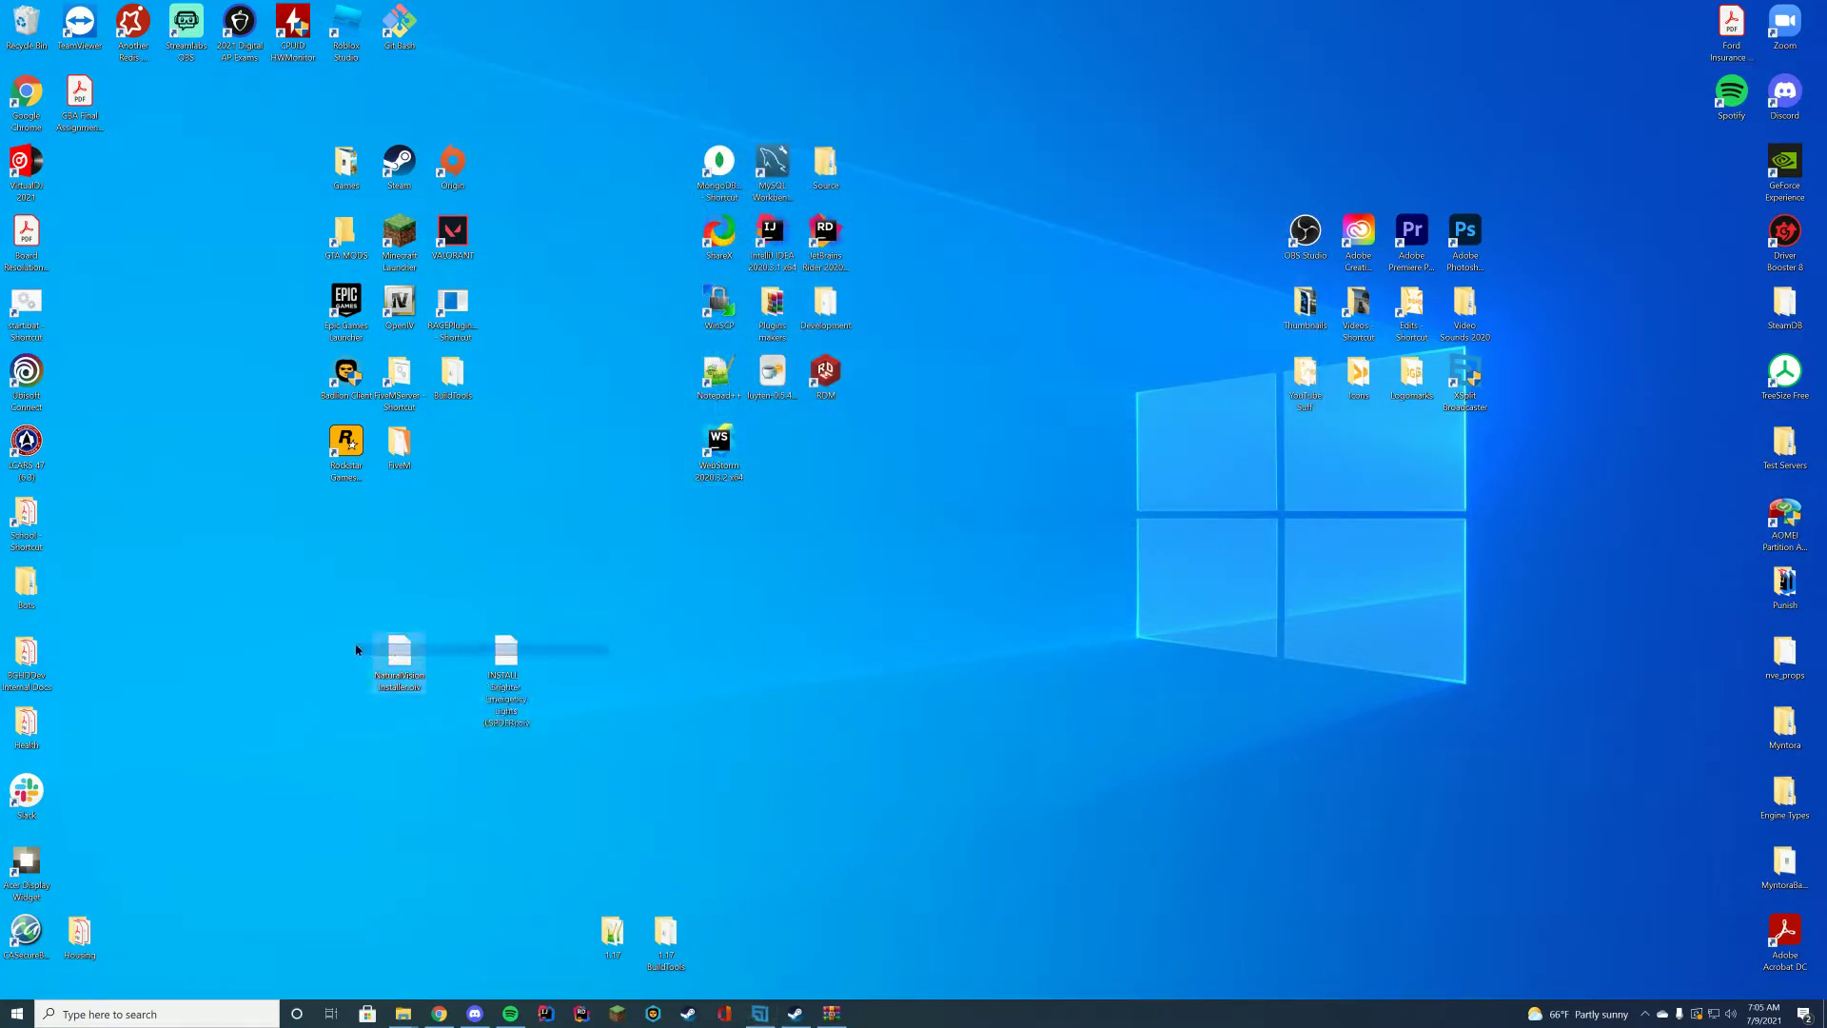
Delete NaturalVision Installer.oiv from the desktop and bring the NVE FiveM Package archive into view
key(Delete)
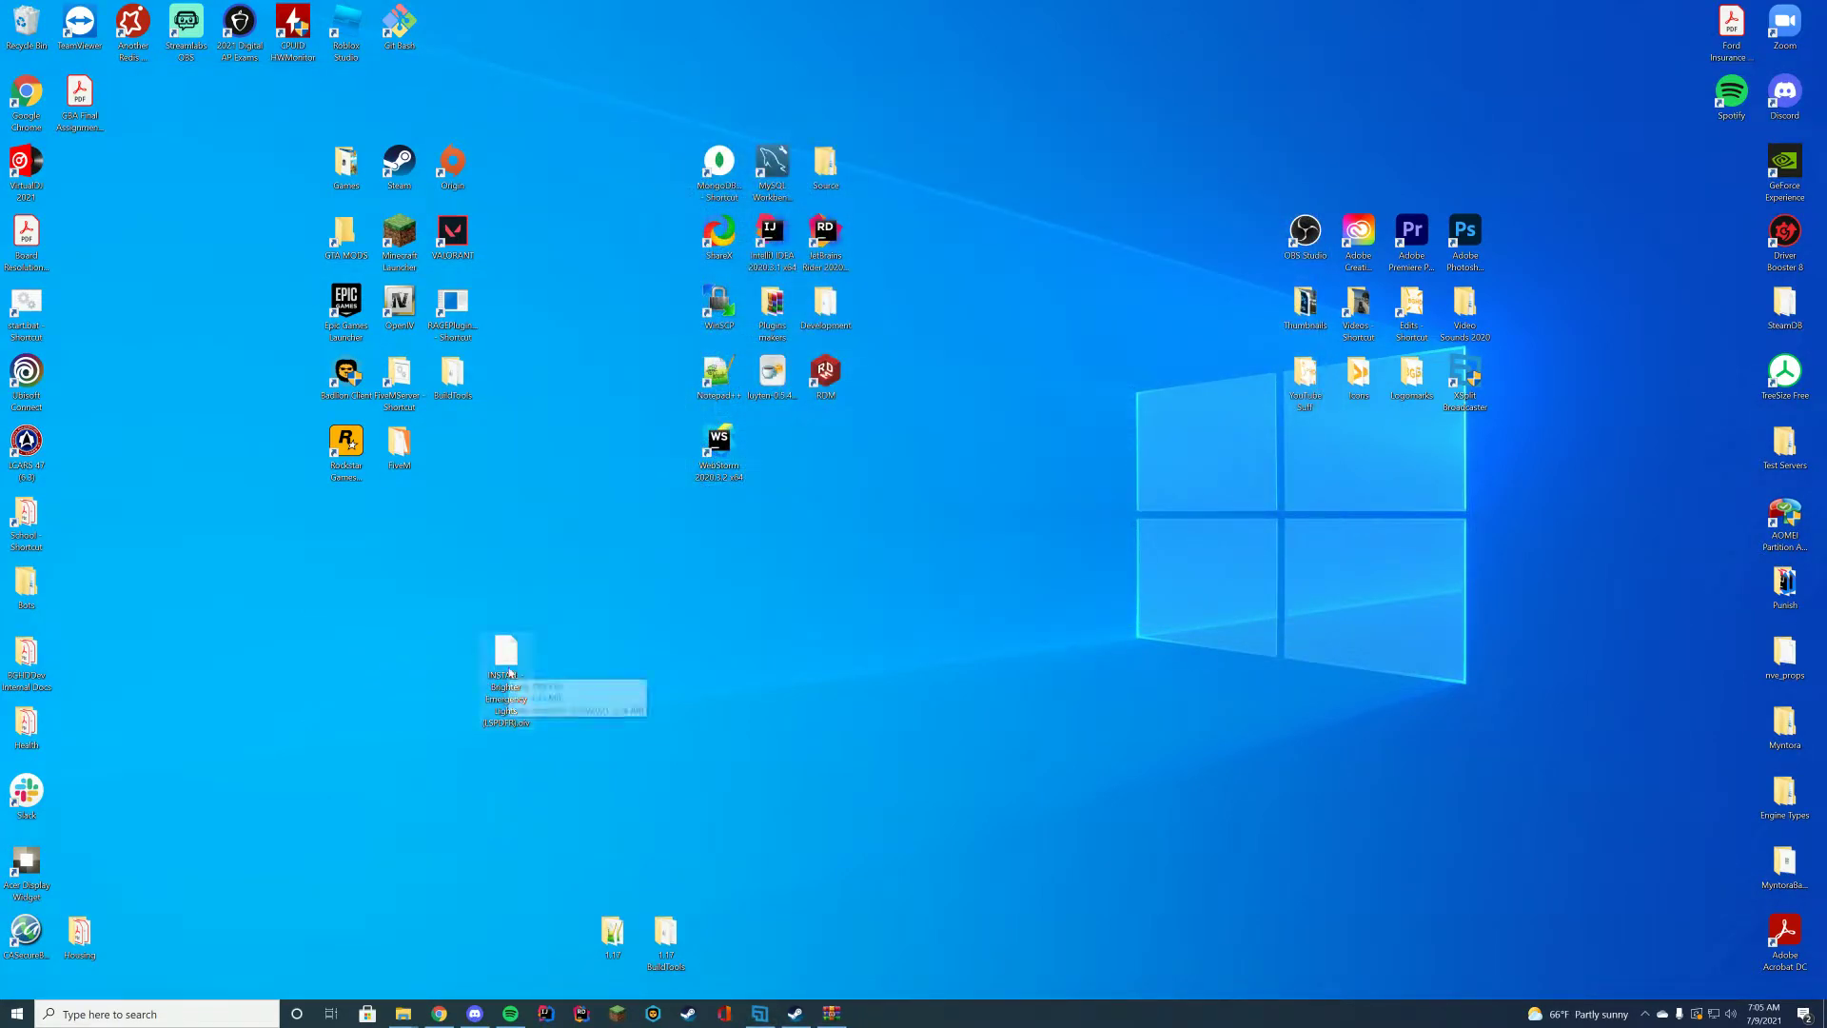
click(842, 1022)
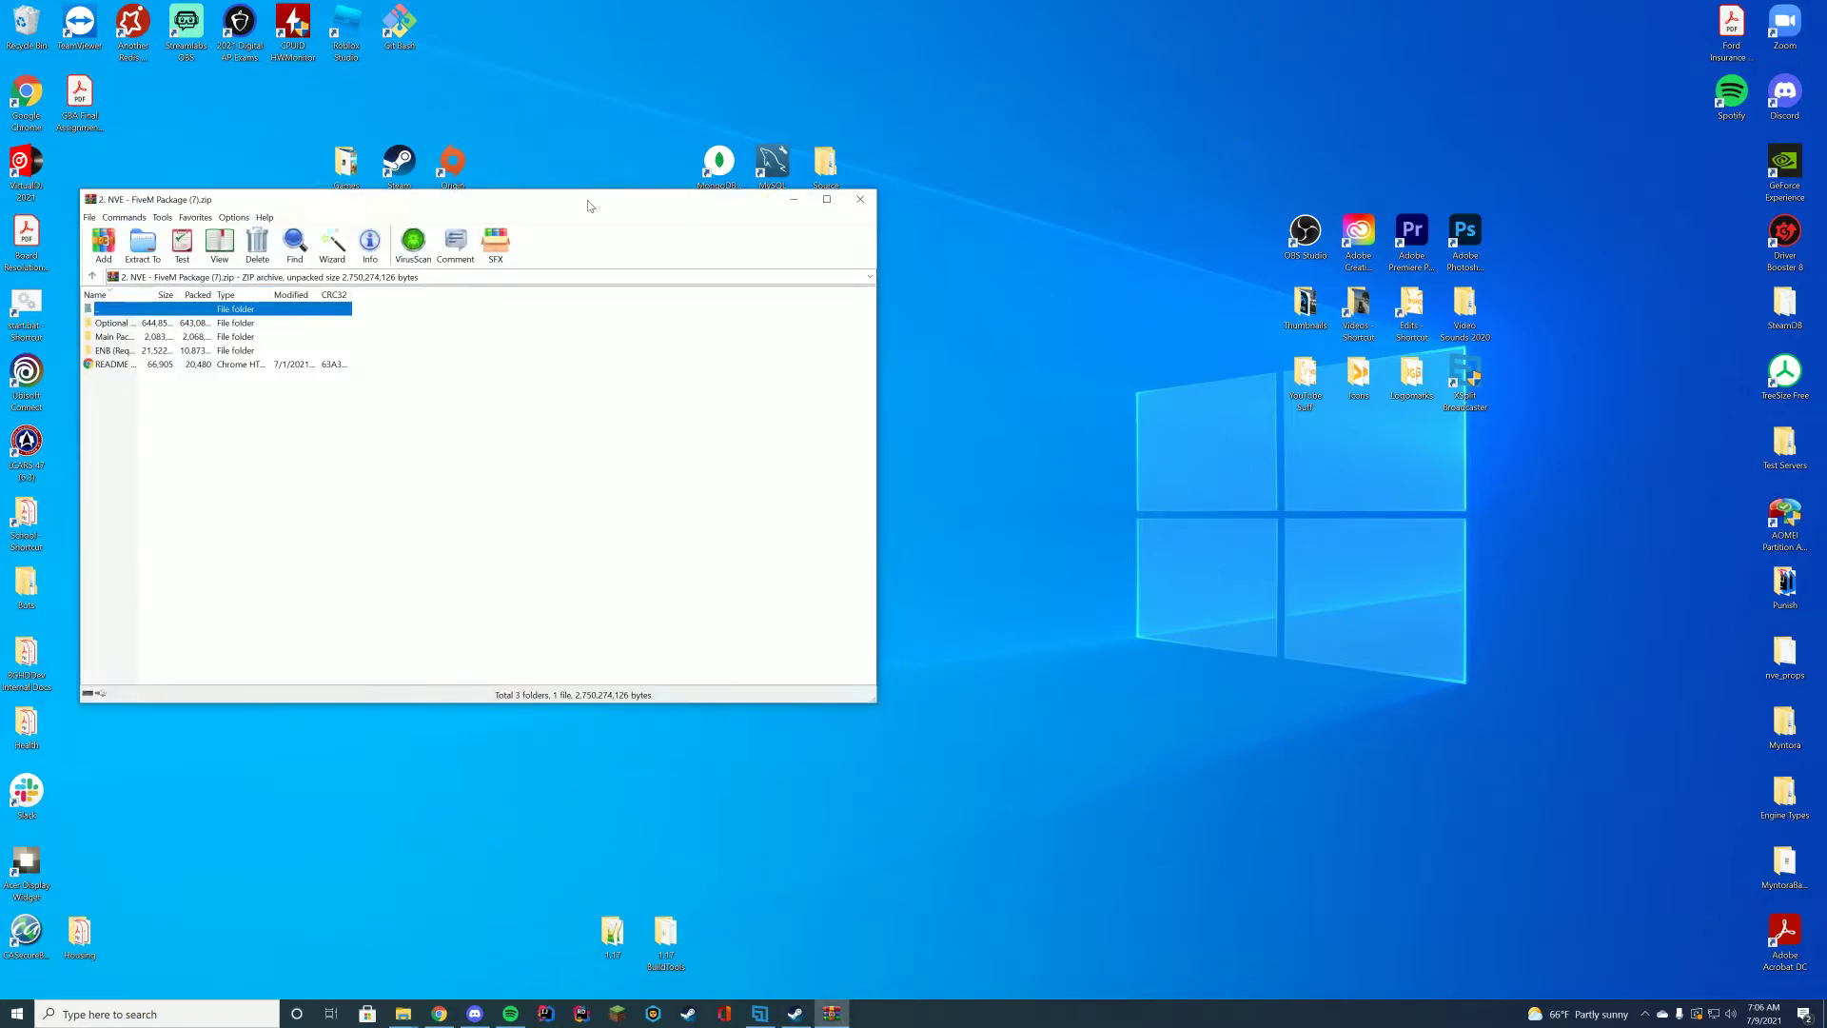
drag(426, 206, 1125, 225)
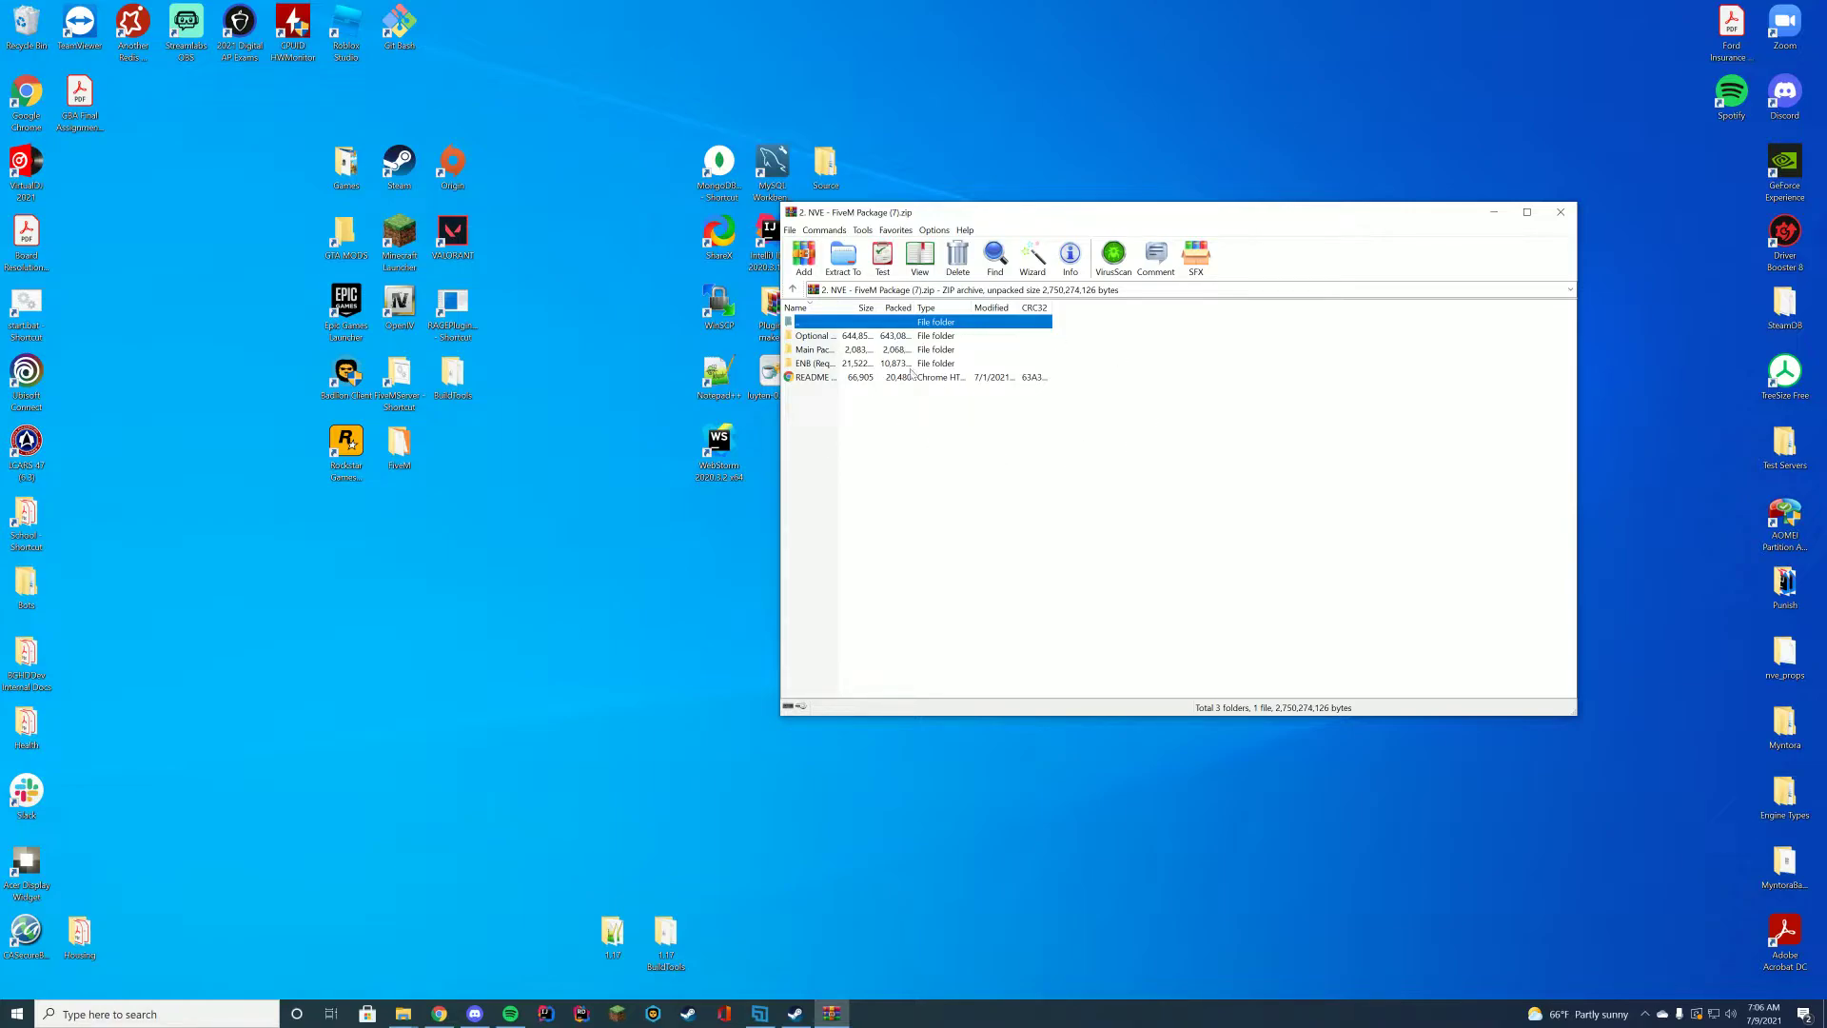
Browse the archive's Main Package and ENB Medium Settings Preset folders, then return to its top level
double_click(816, 350)
double_click(816, 324)
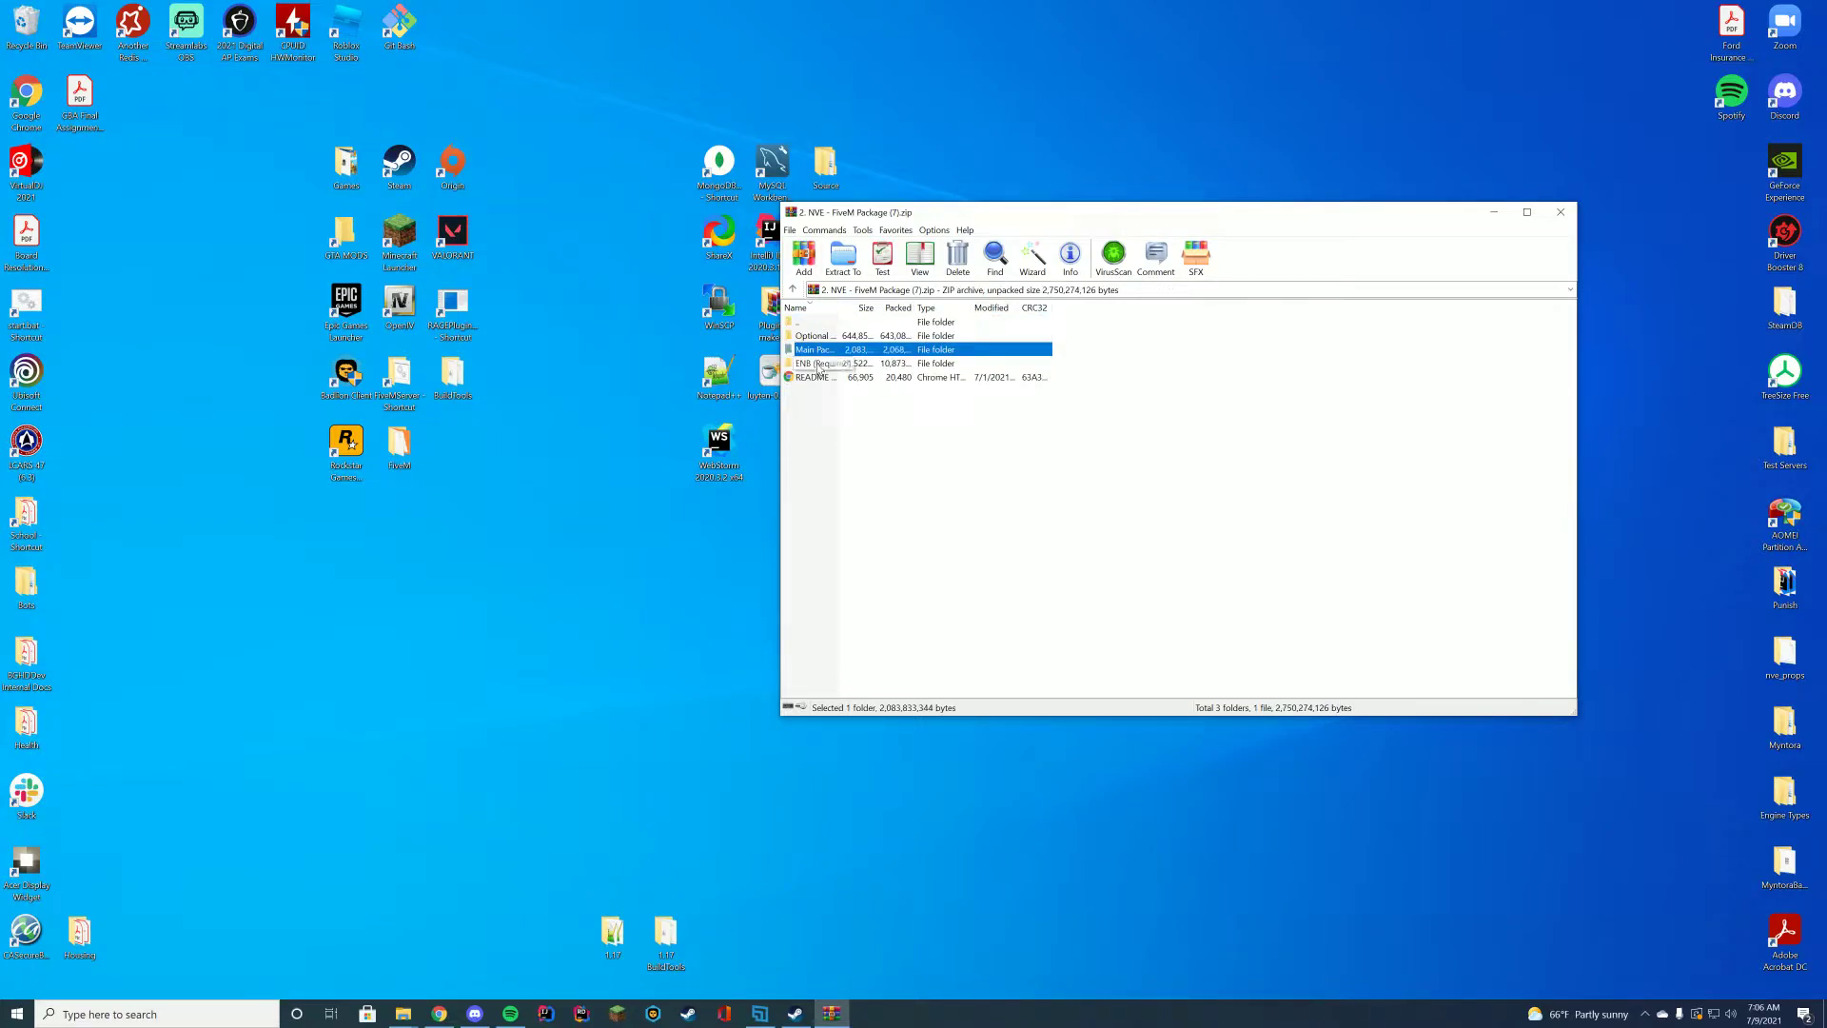
double_click(818, 364)
double_click(814, 350)
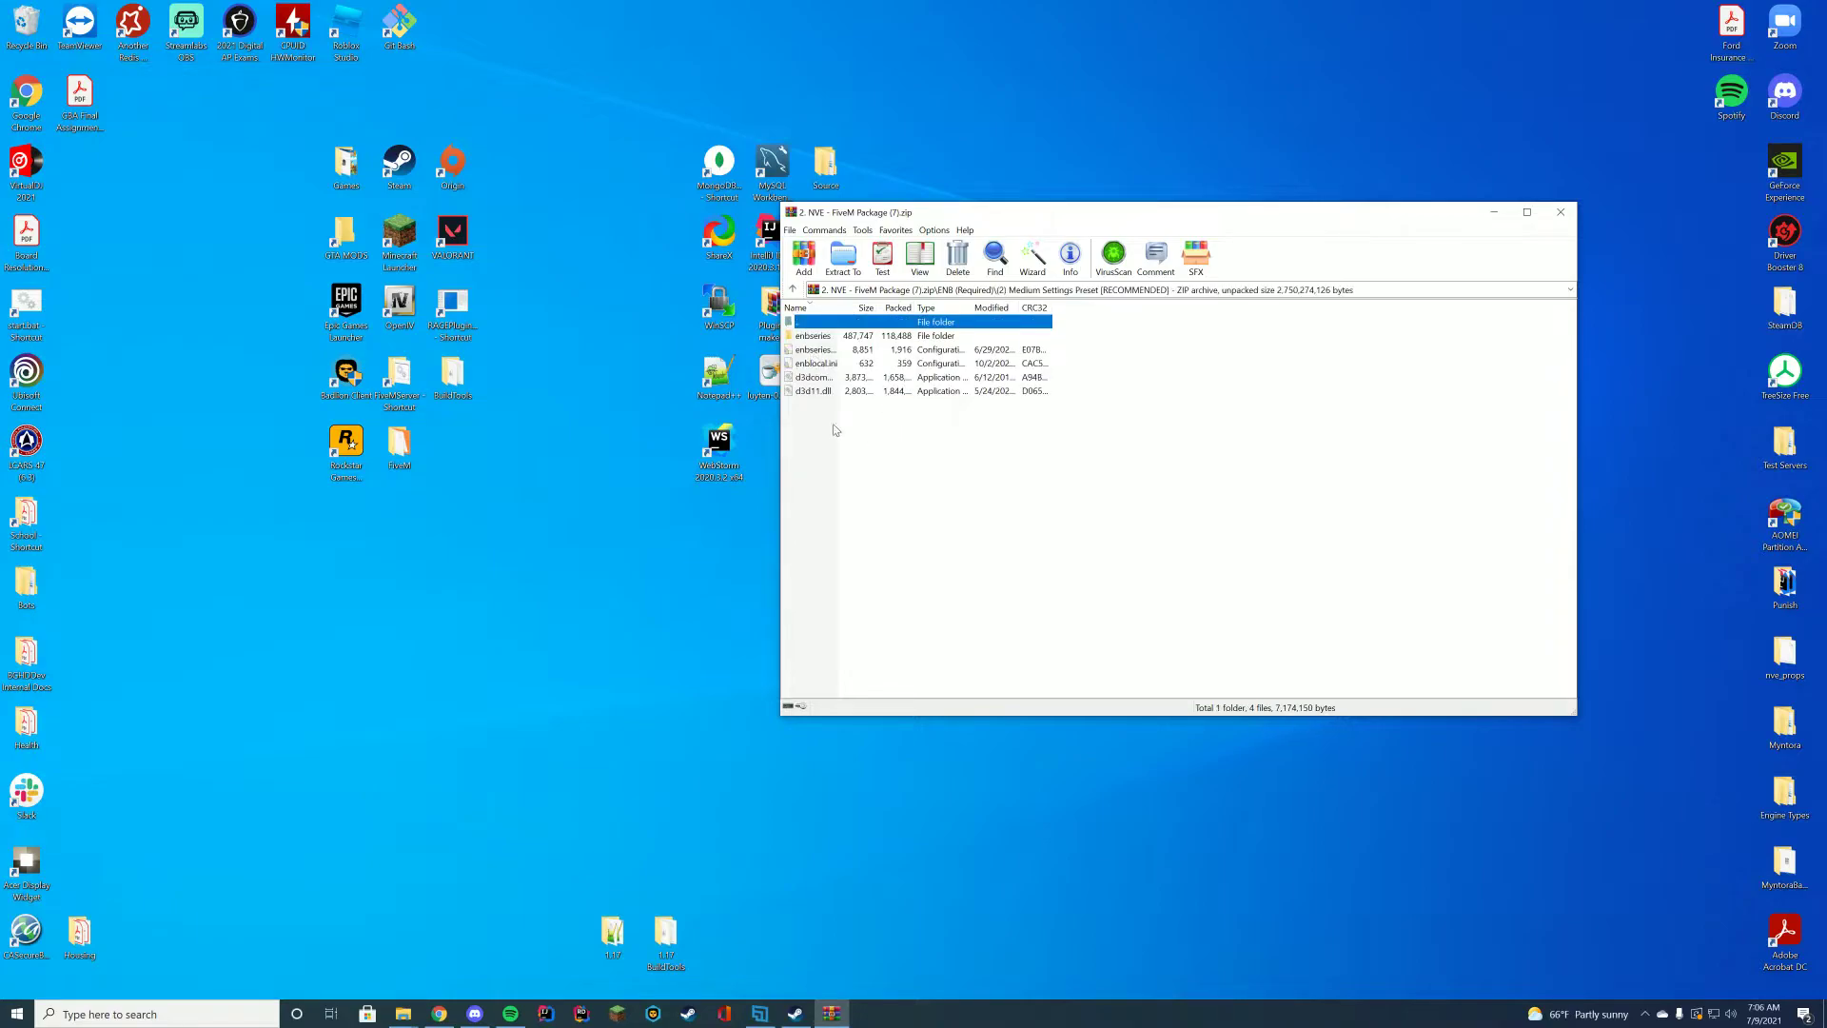
drag(892, 465, 836, 335)
click(939, 460)
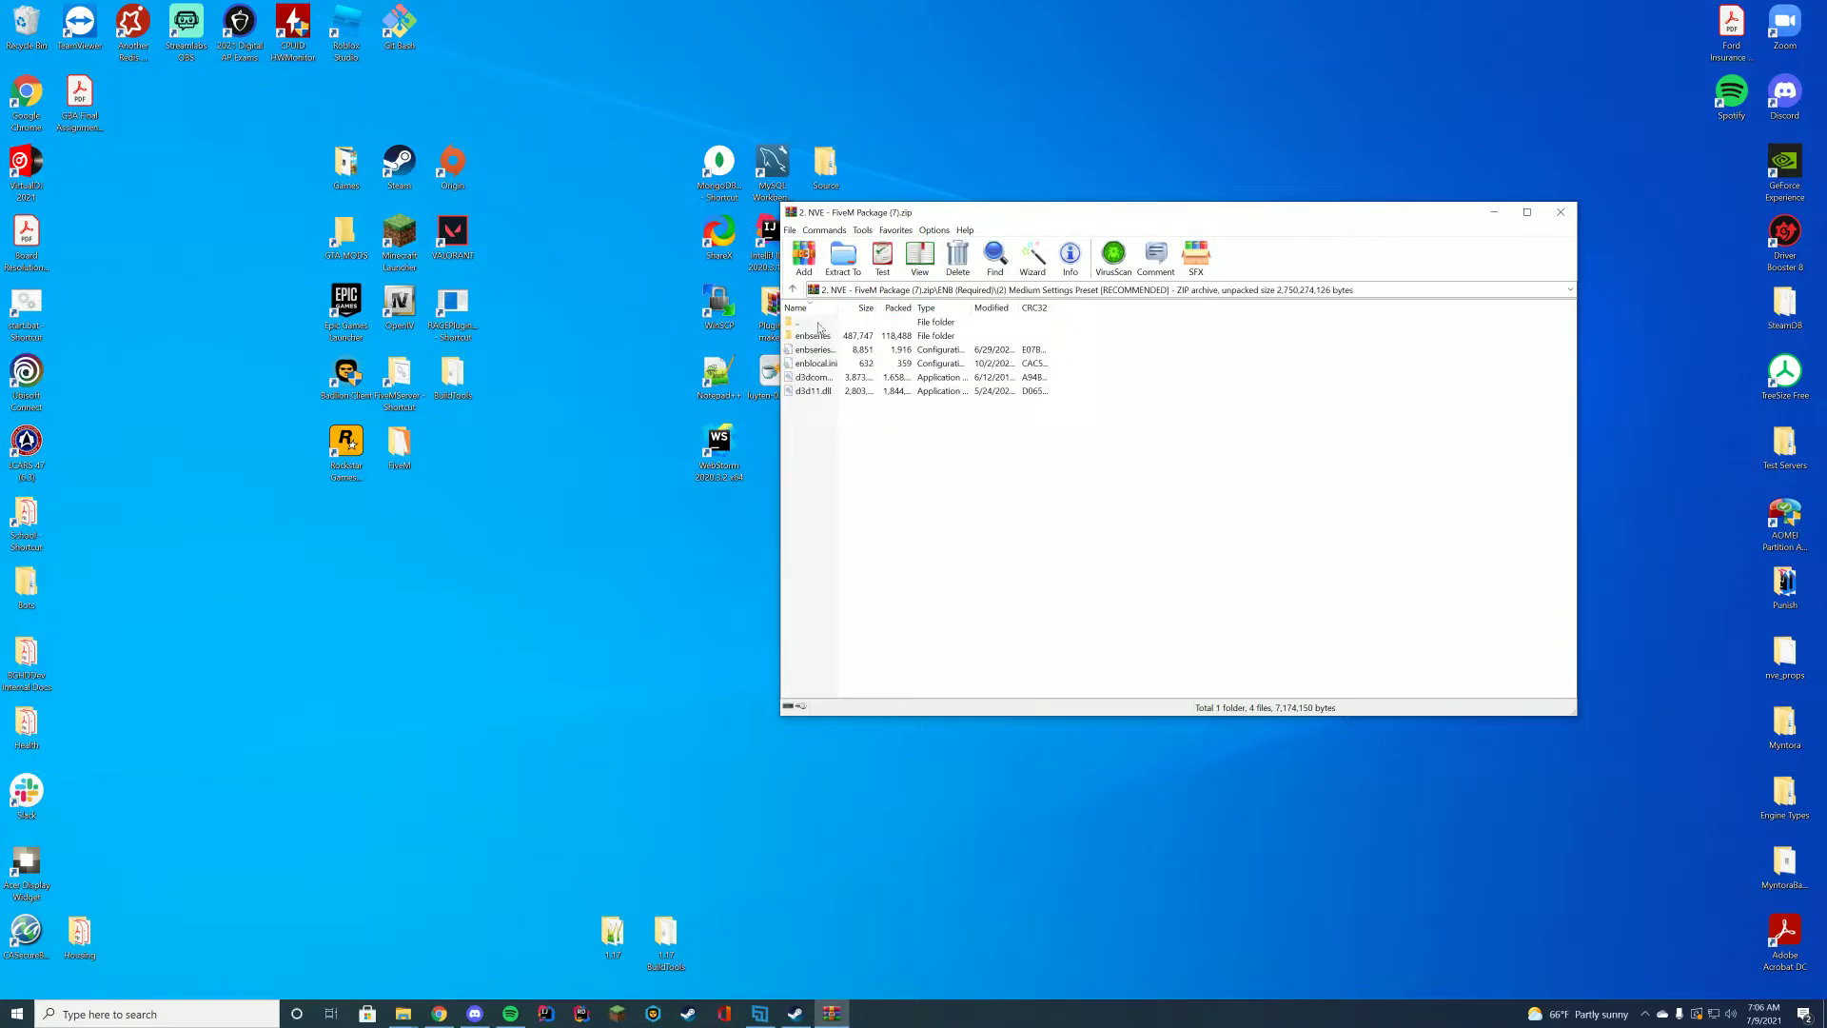
double_click(818, 325)
double_click(816, 324)
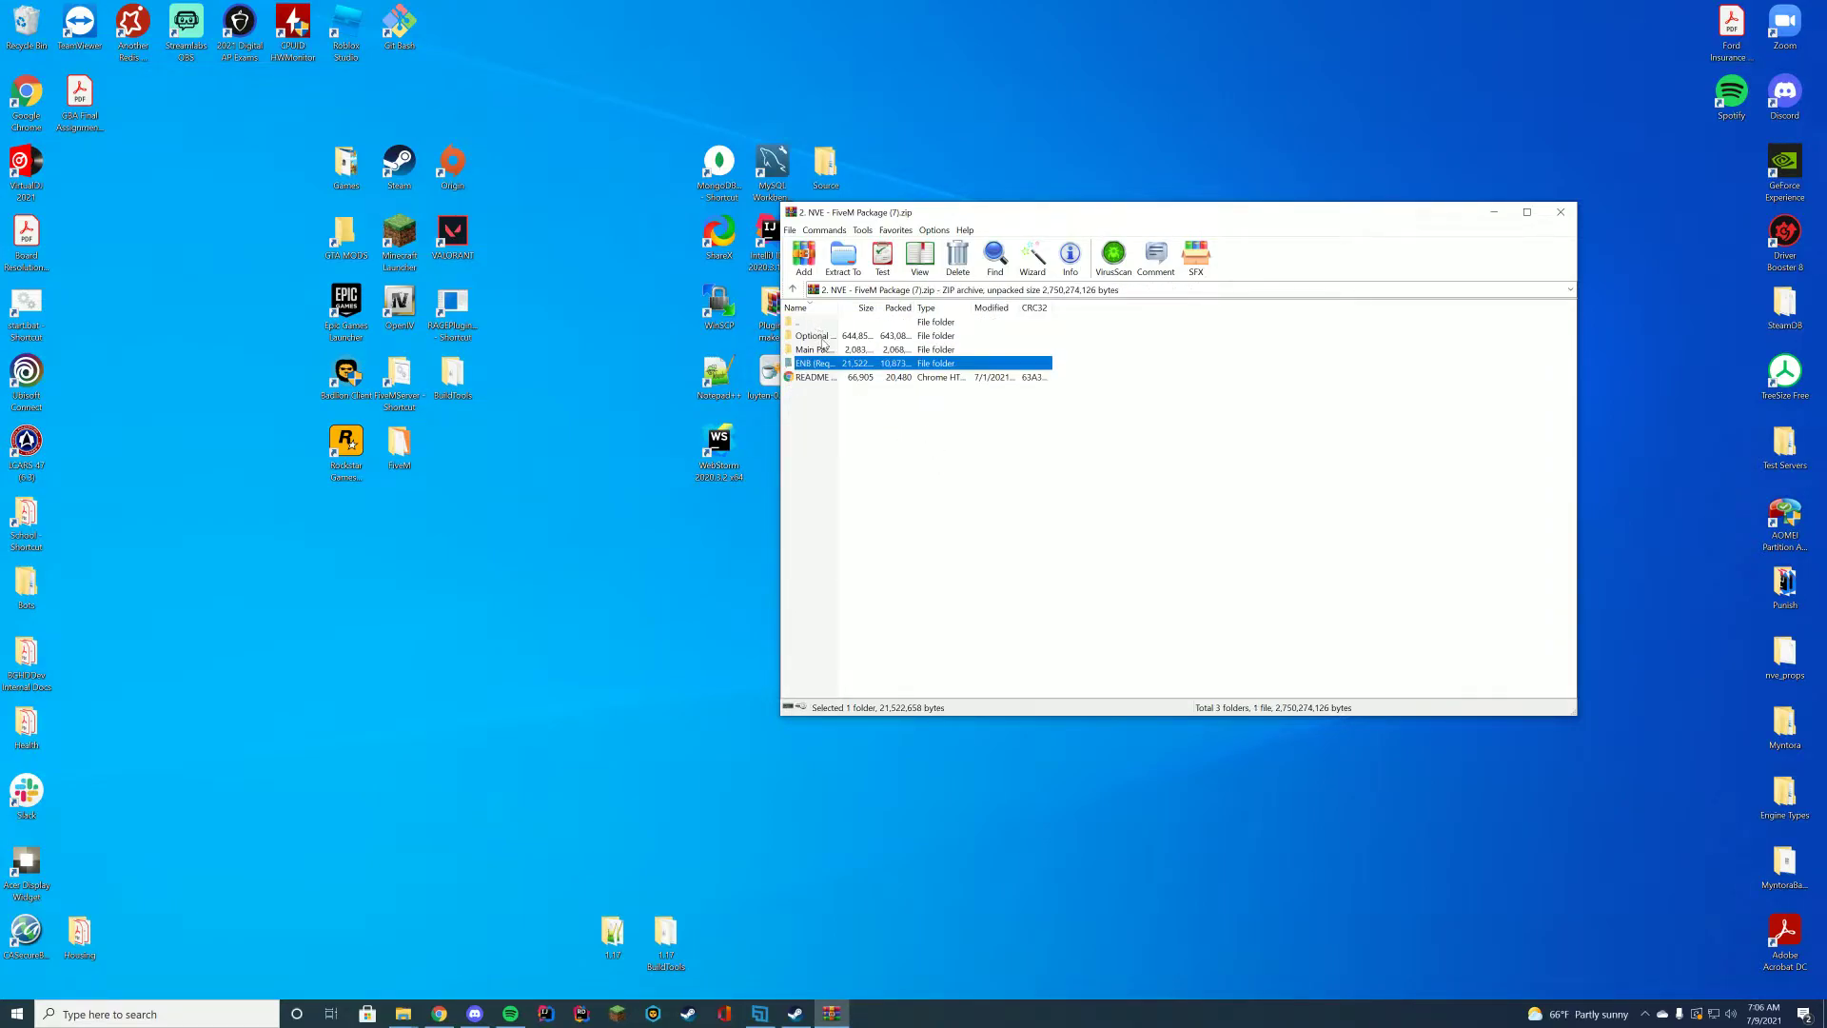
double_click(815, 350)
double_click(816, 323)
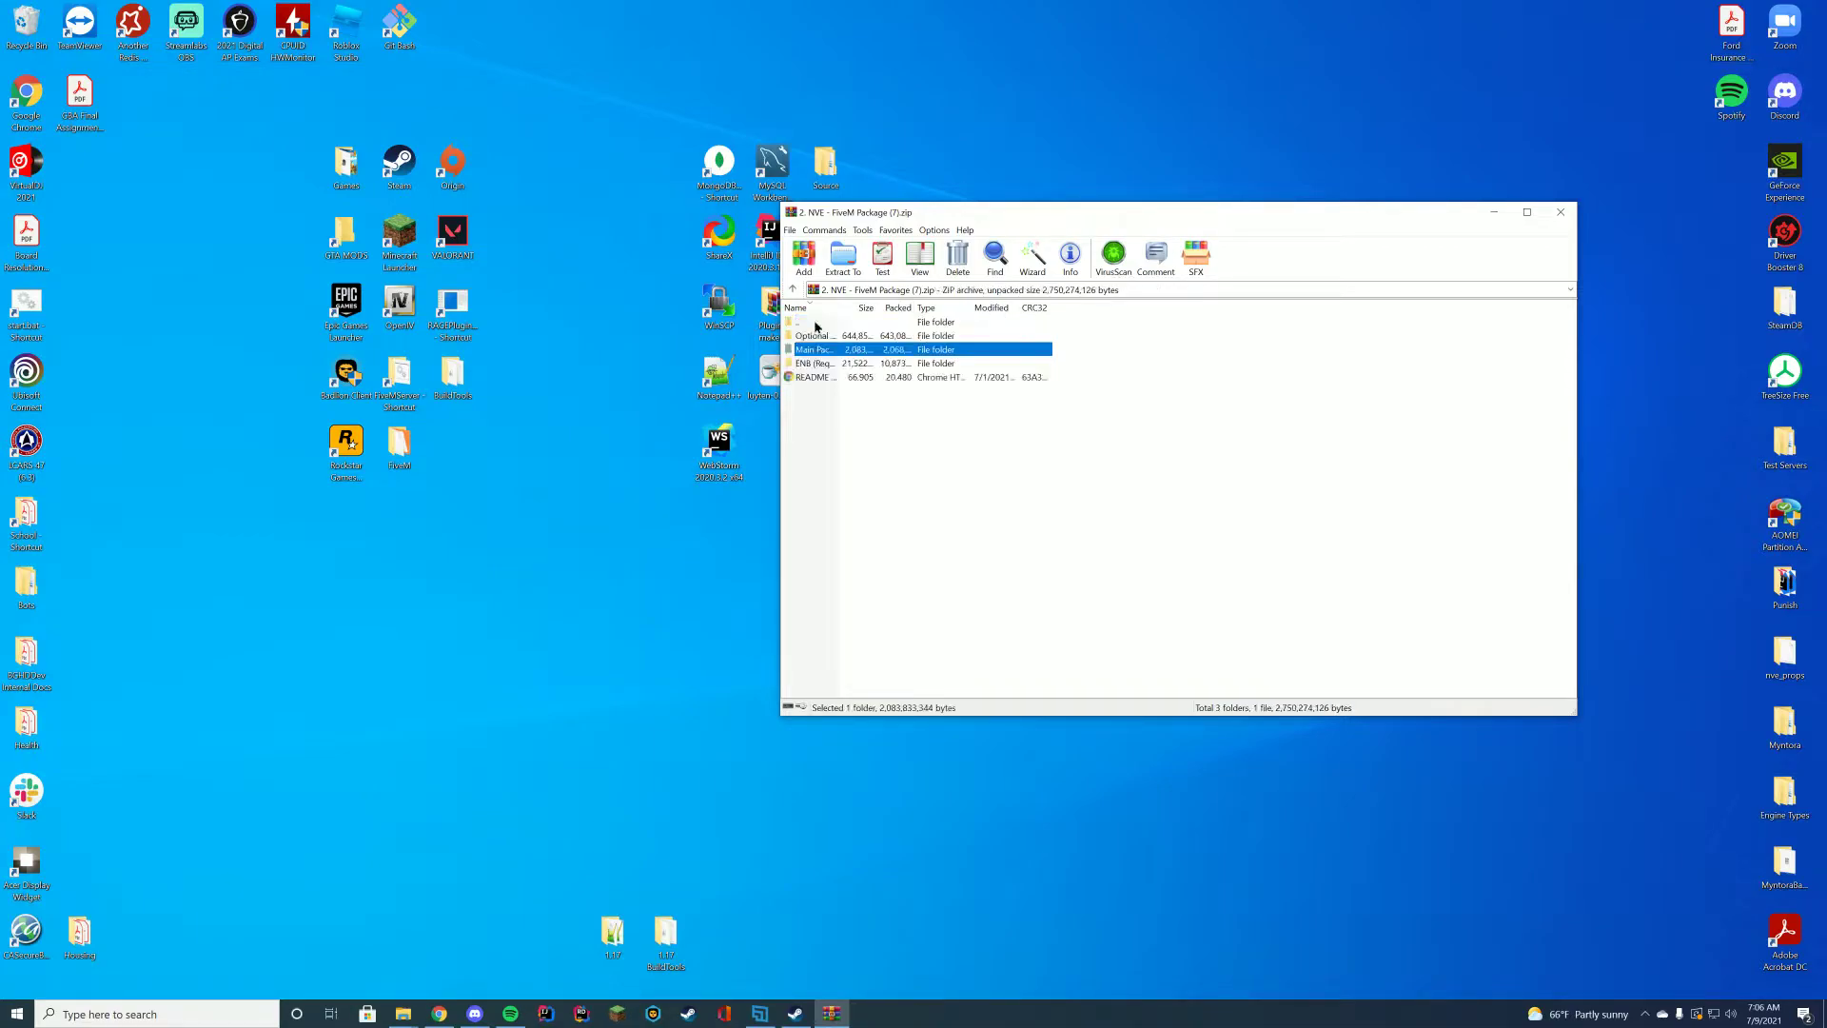
Open the FiveM folder from the desktop and go into FiveM Application Data
double_click(419, 449)
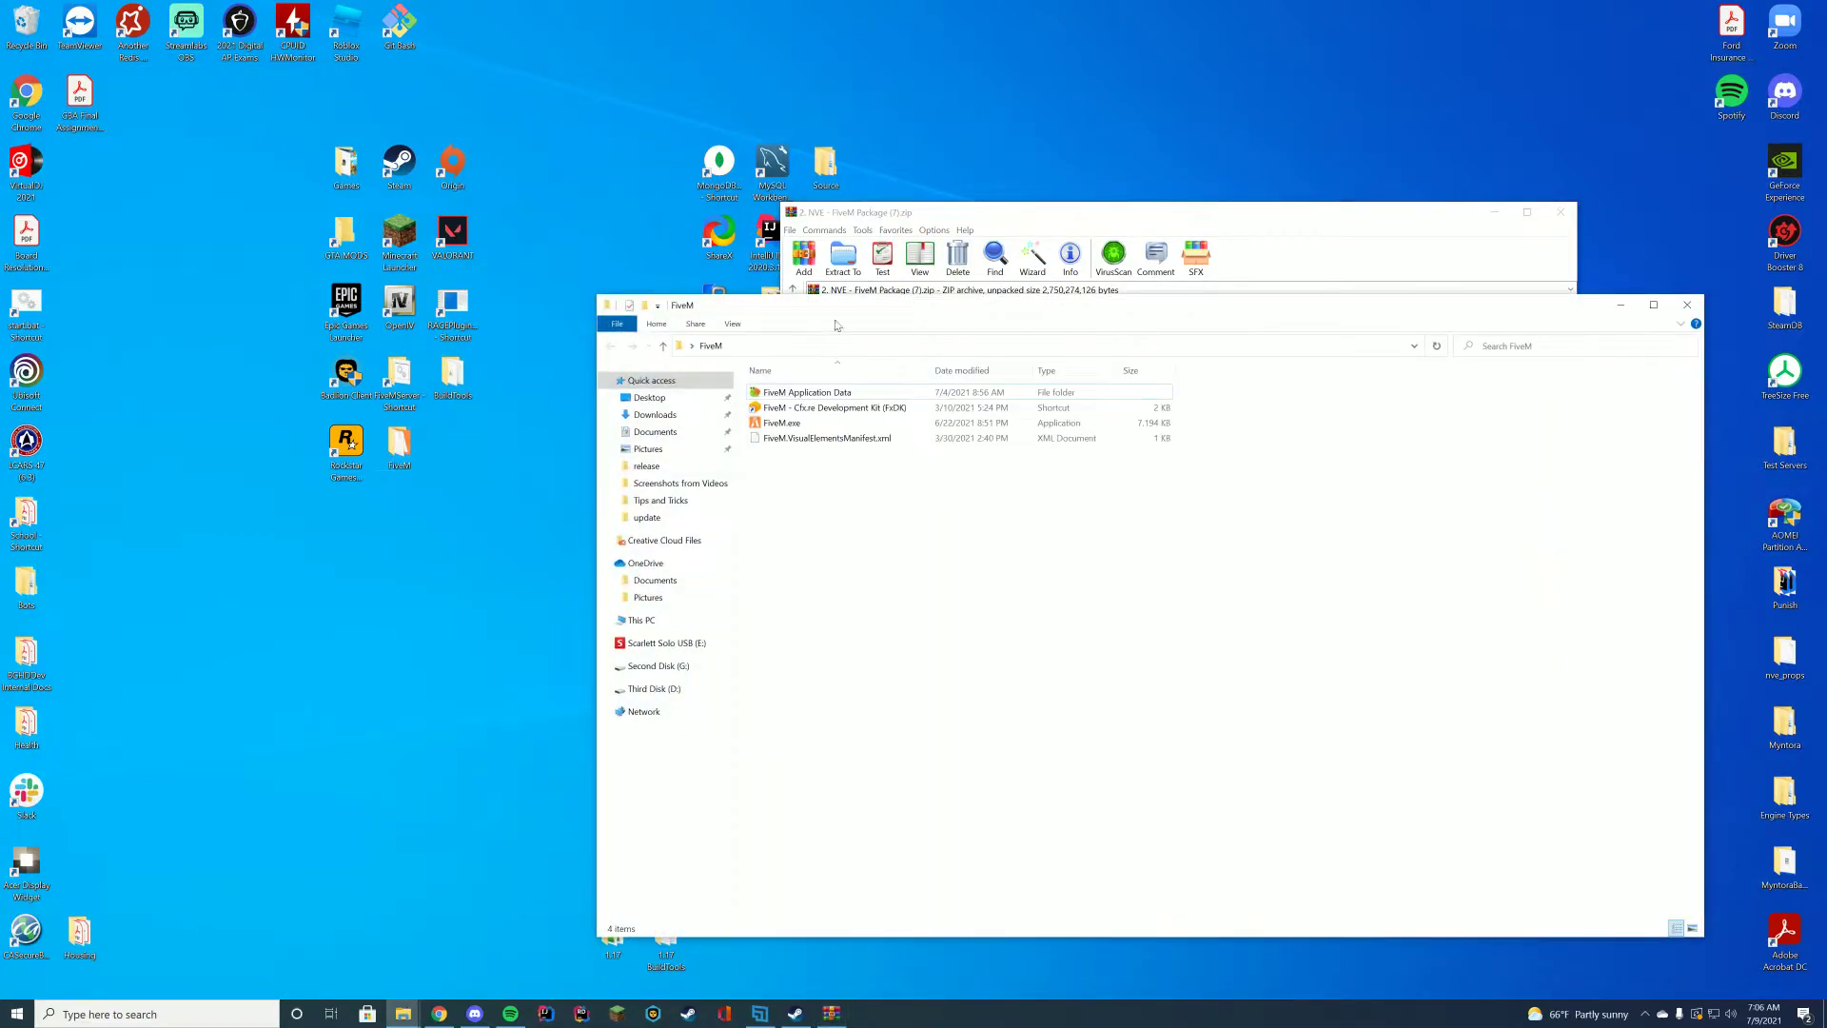
drag(995, 312, 556, 211)
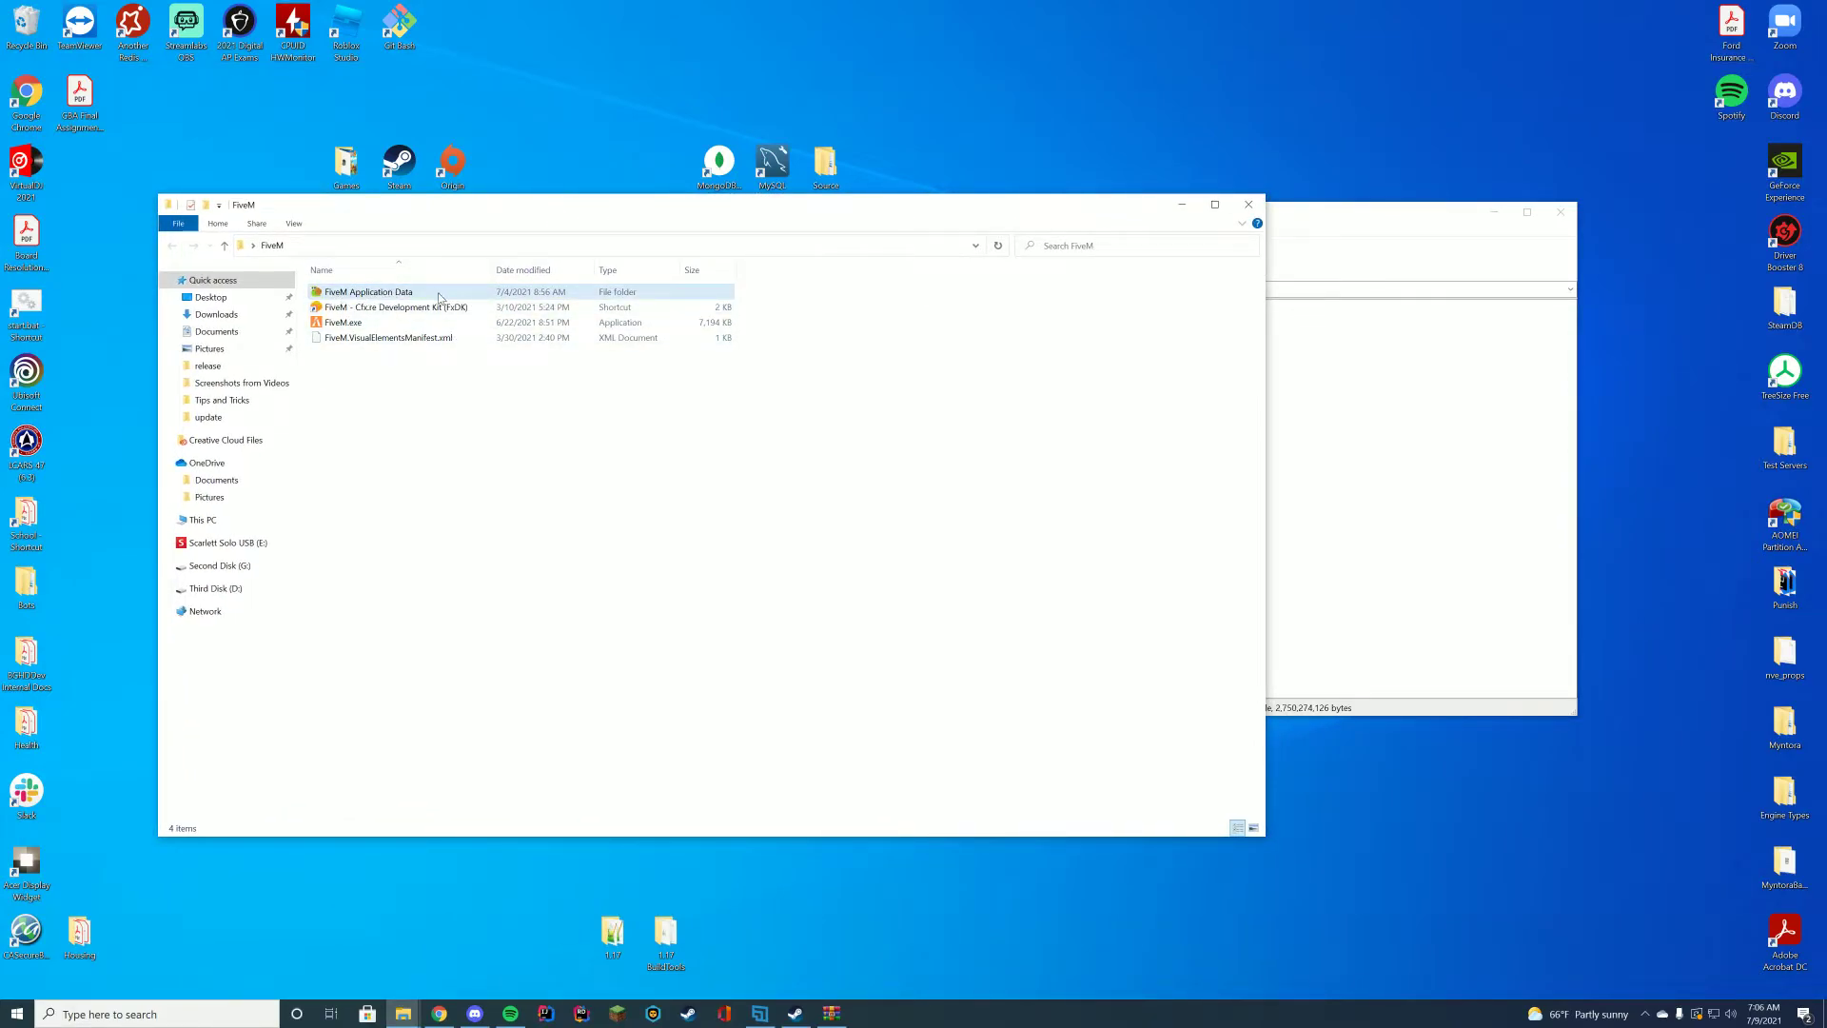
right_click(360, 327)
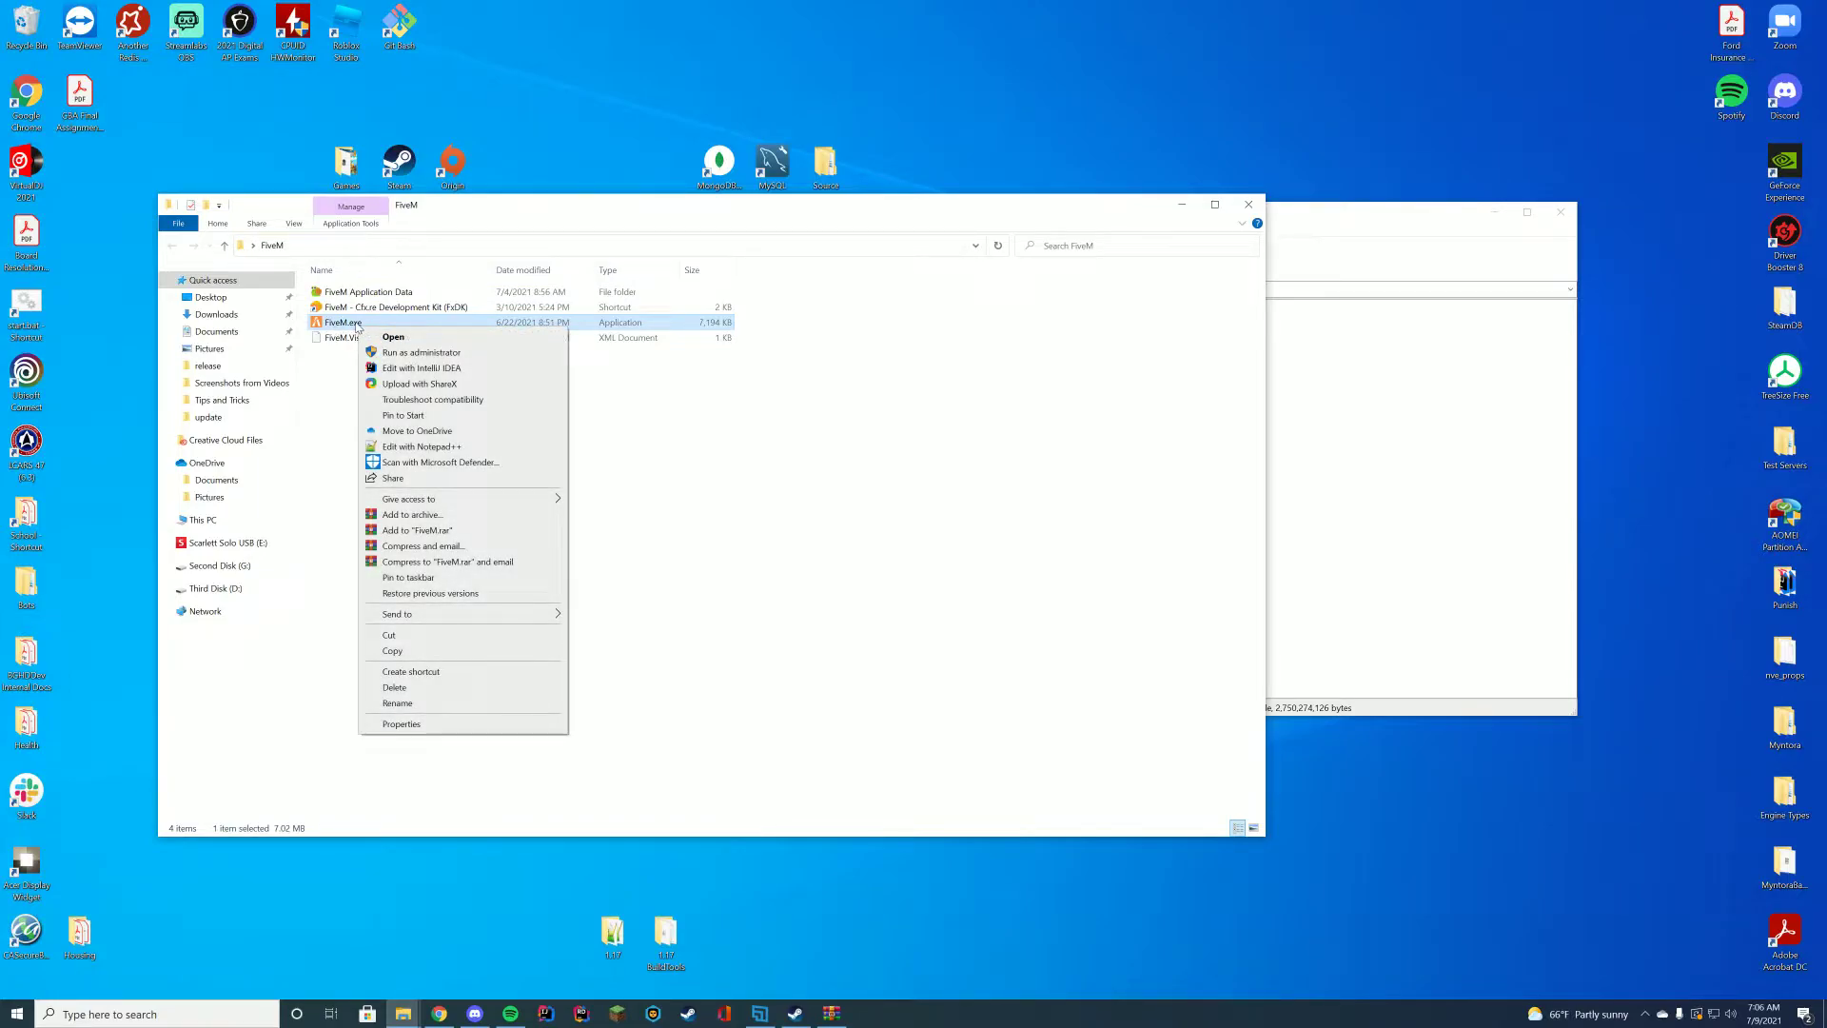
click(344, 439)
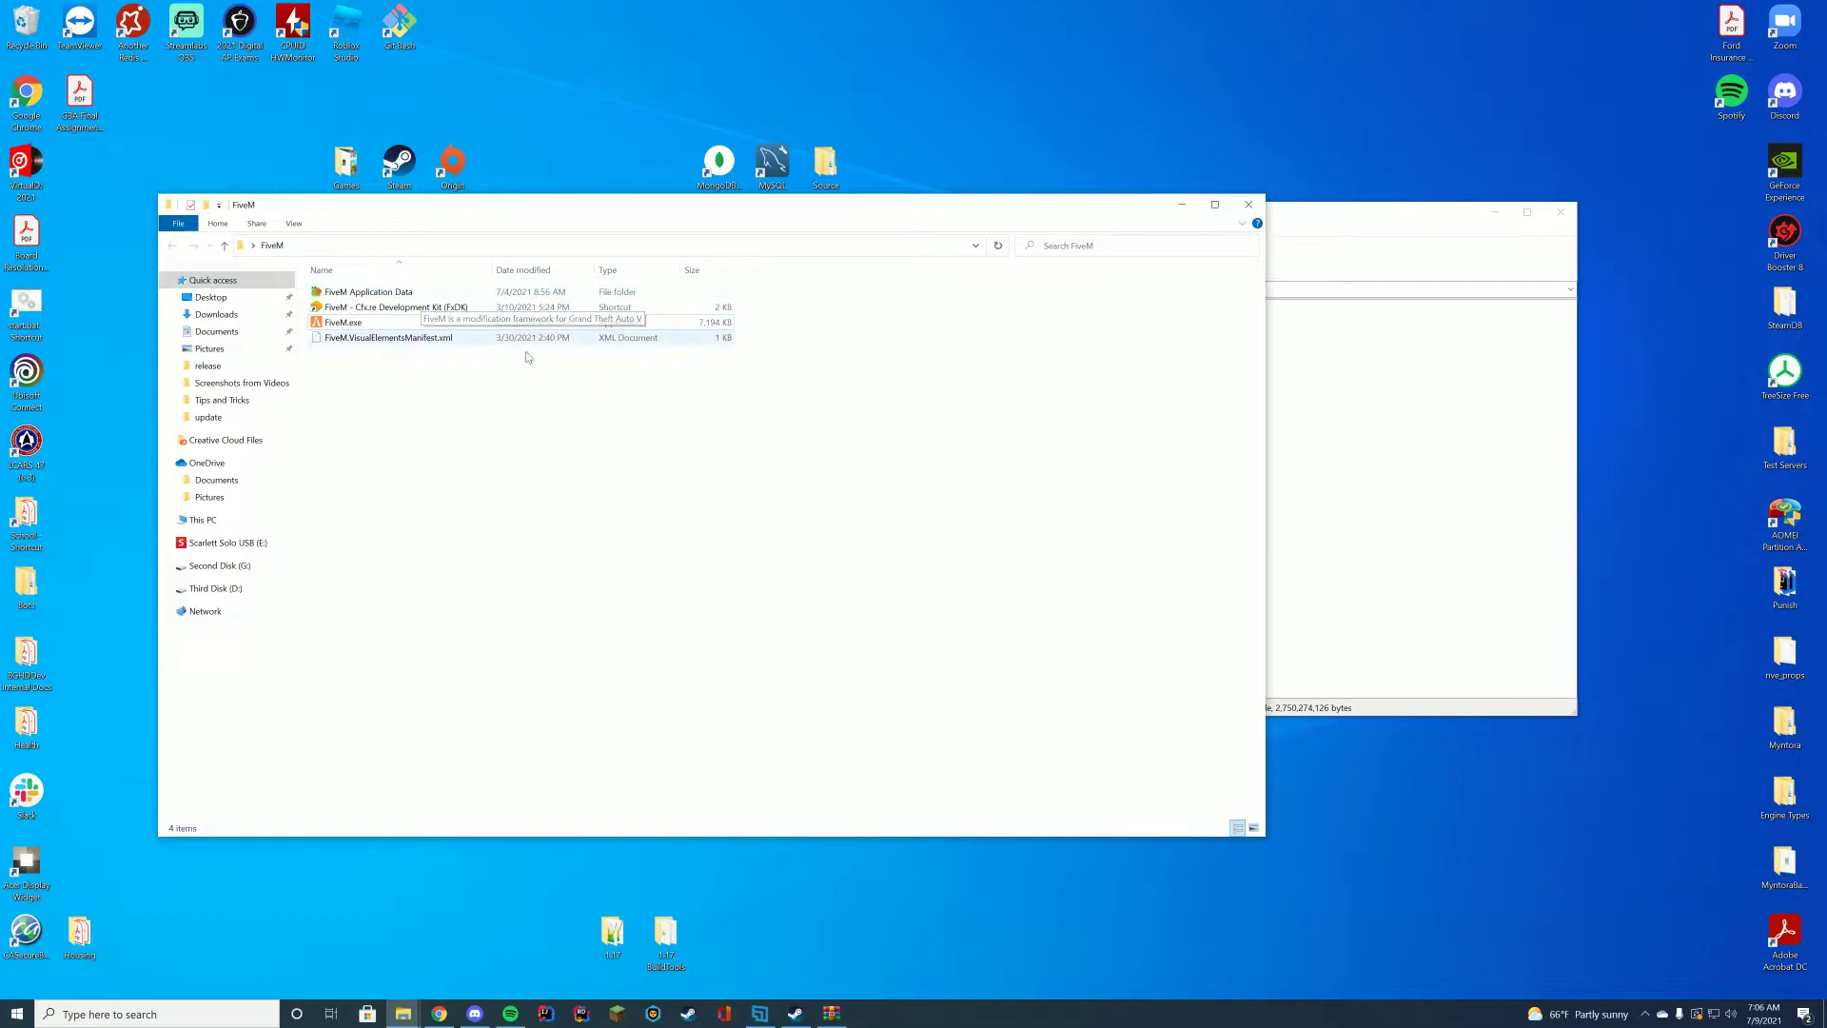
double_click(363, 294)
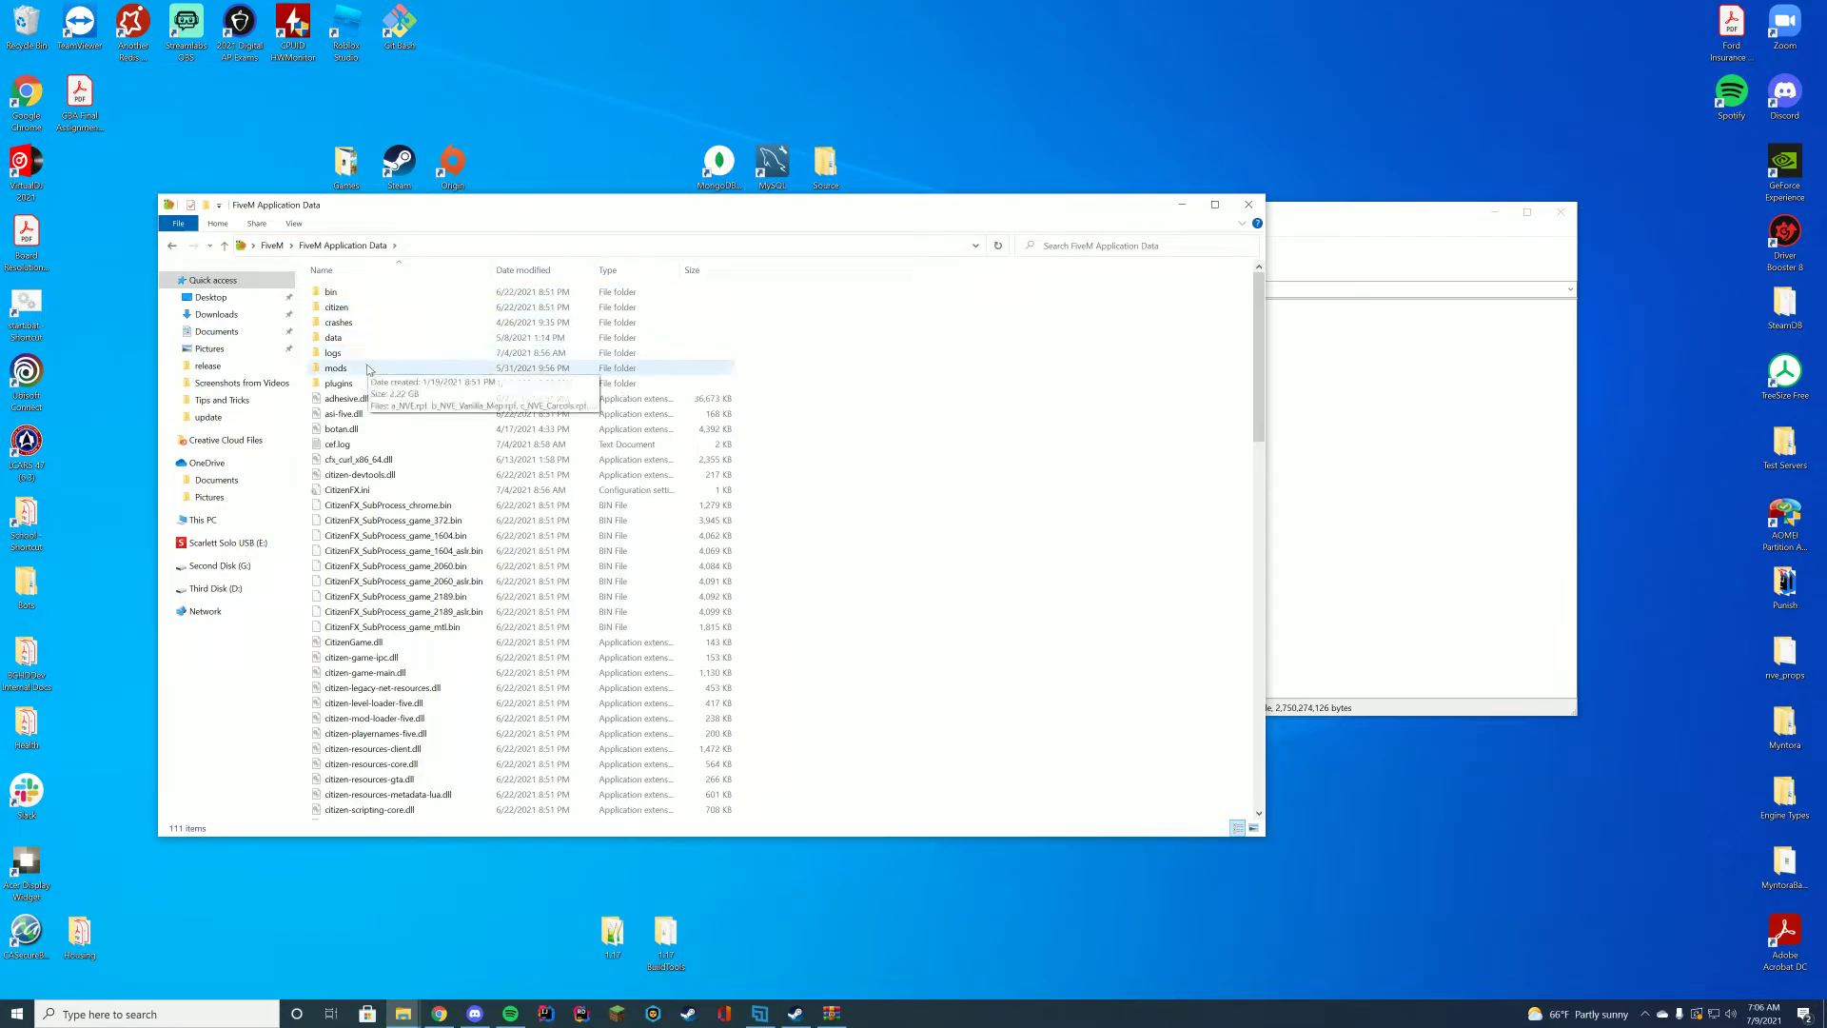
Open Main Package in the archive and the mods folder in Explorer, selecting all 12 files
drag(620, 205, 555, 212)
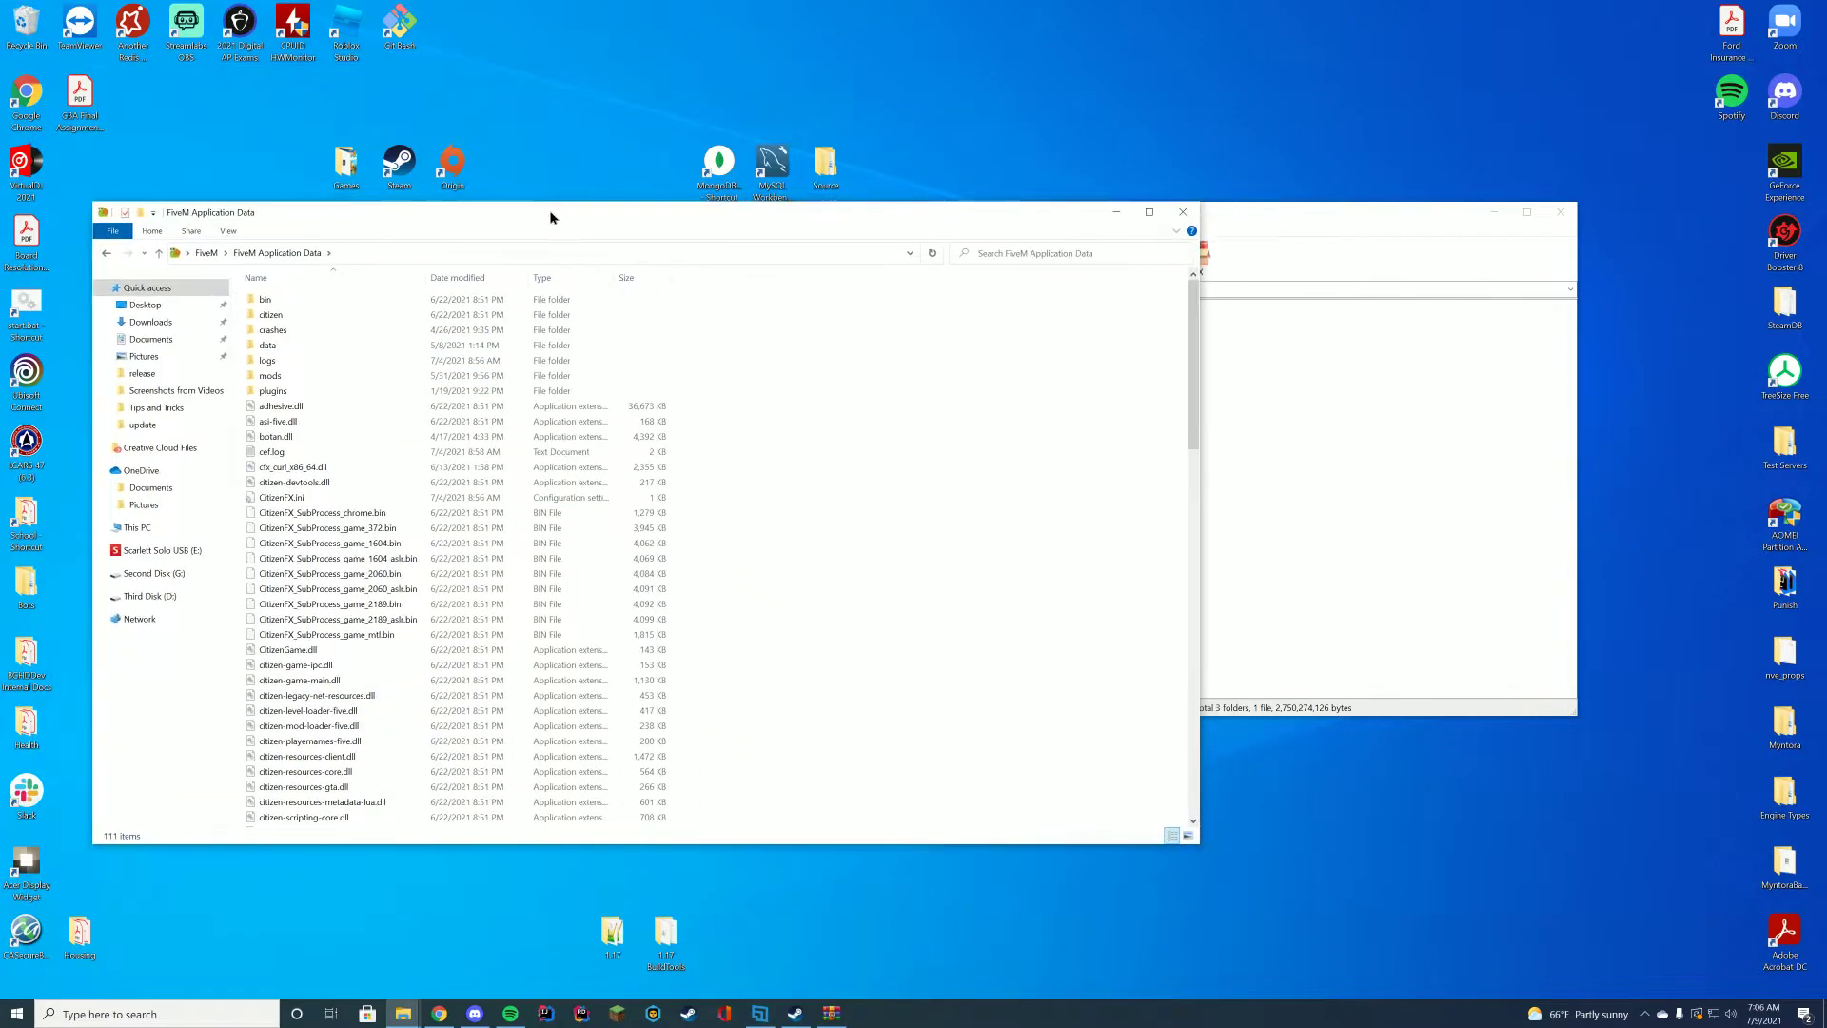
click(1289, 227)
double_click(838, 350)
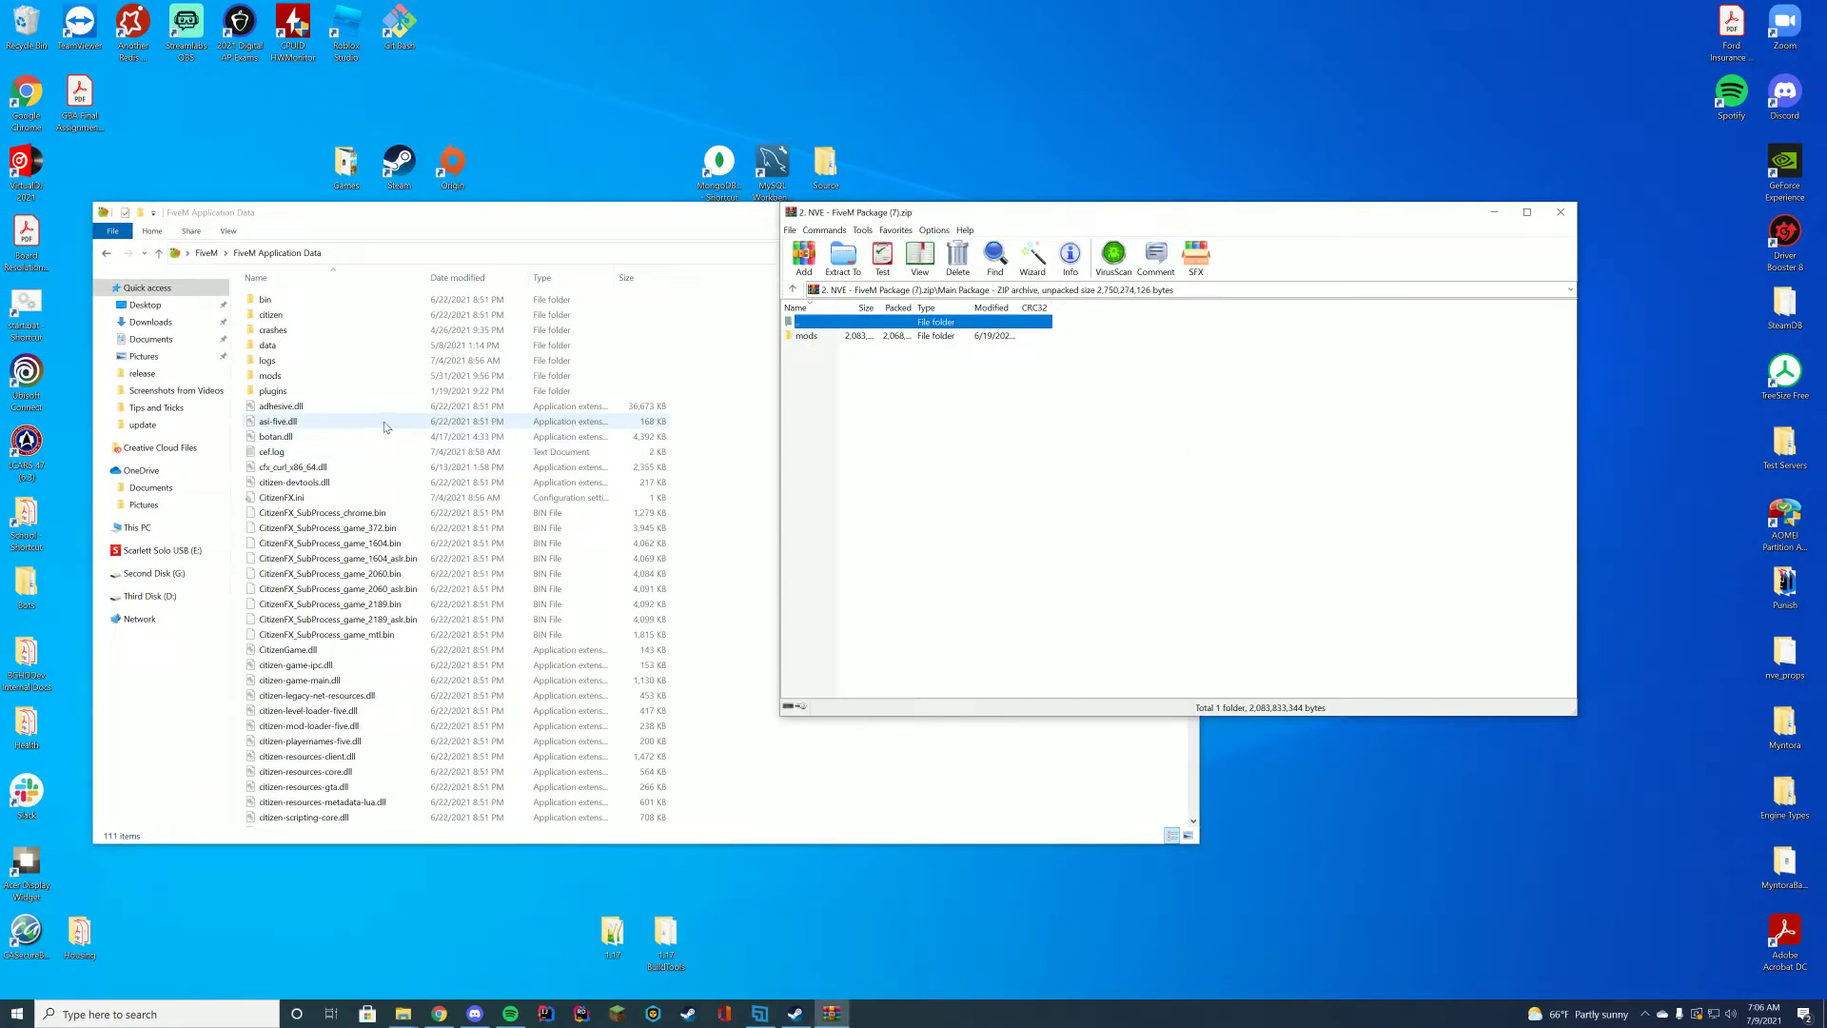
double_click(305, 381)
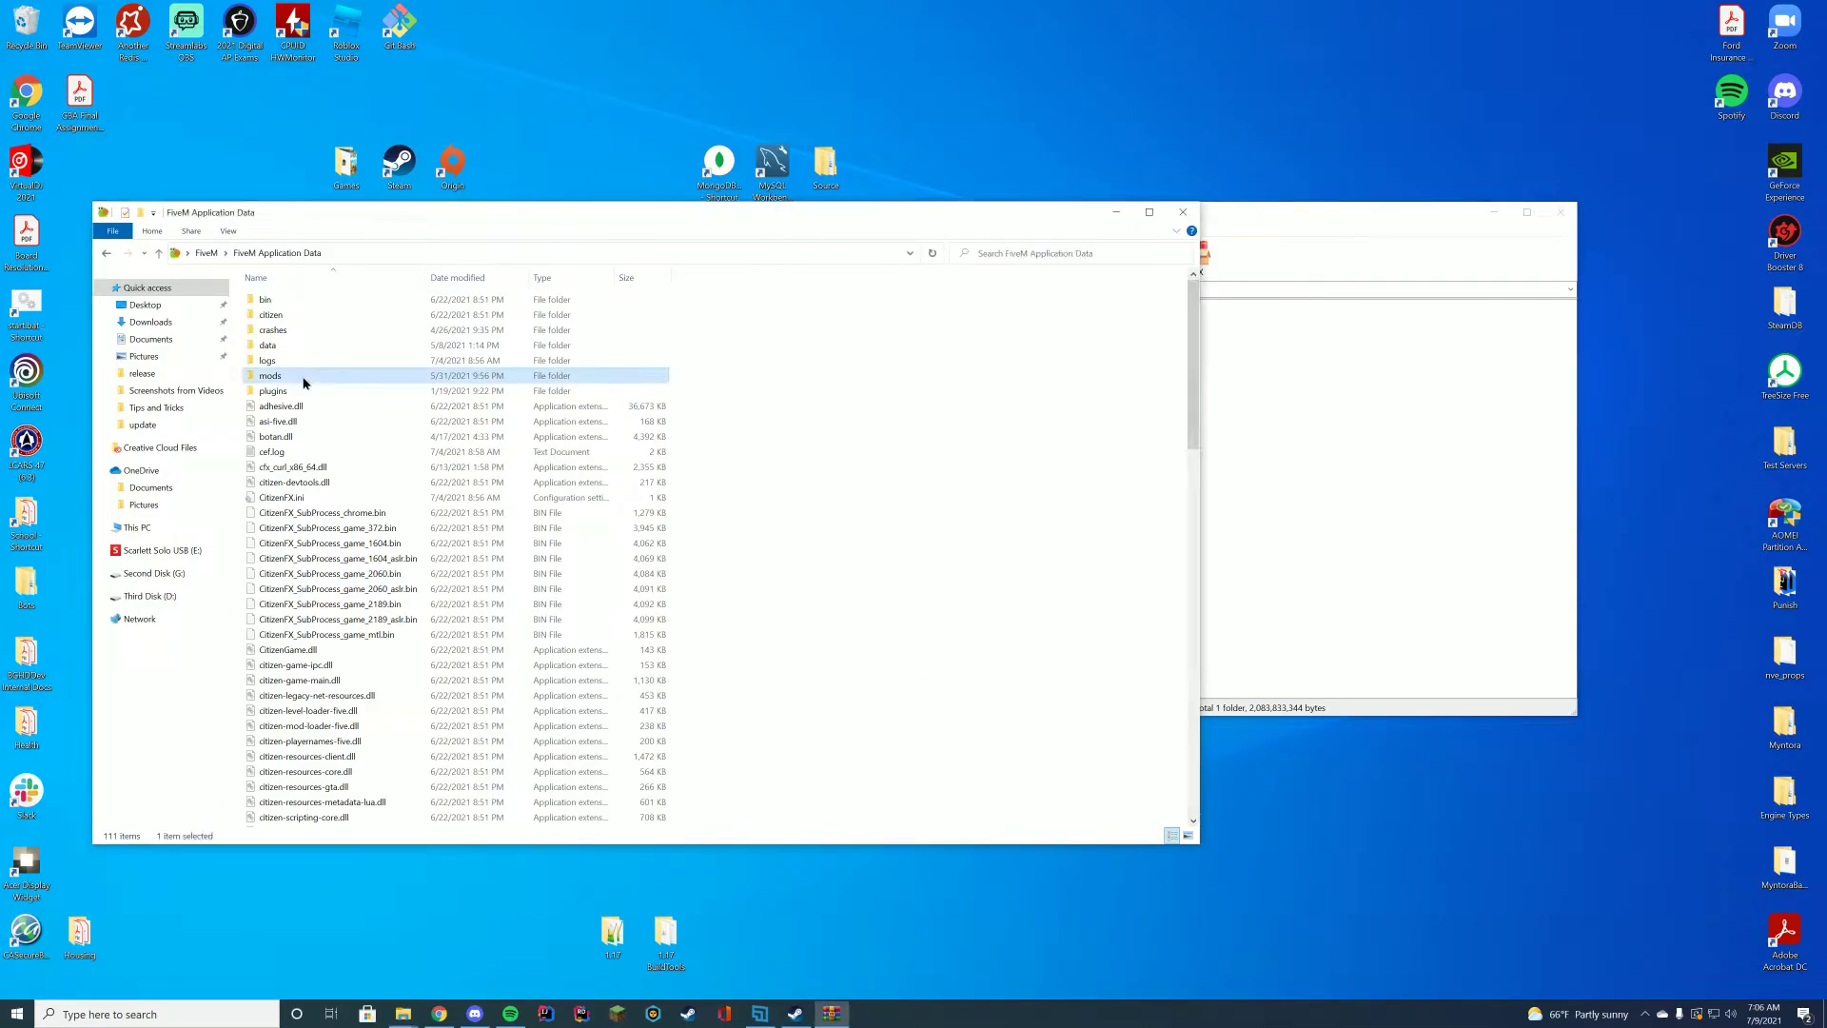
drag(344, 499, 299, 301)
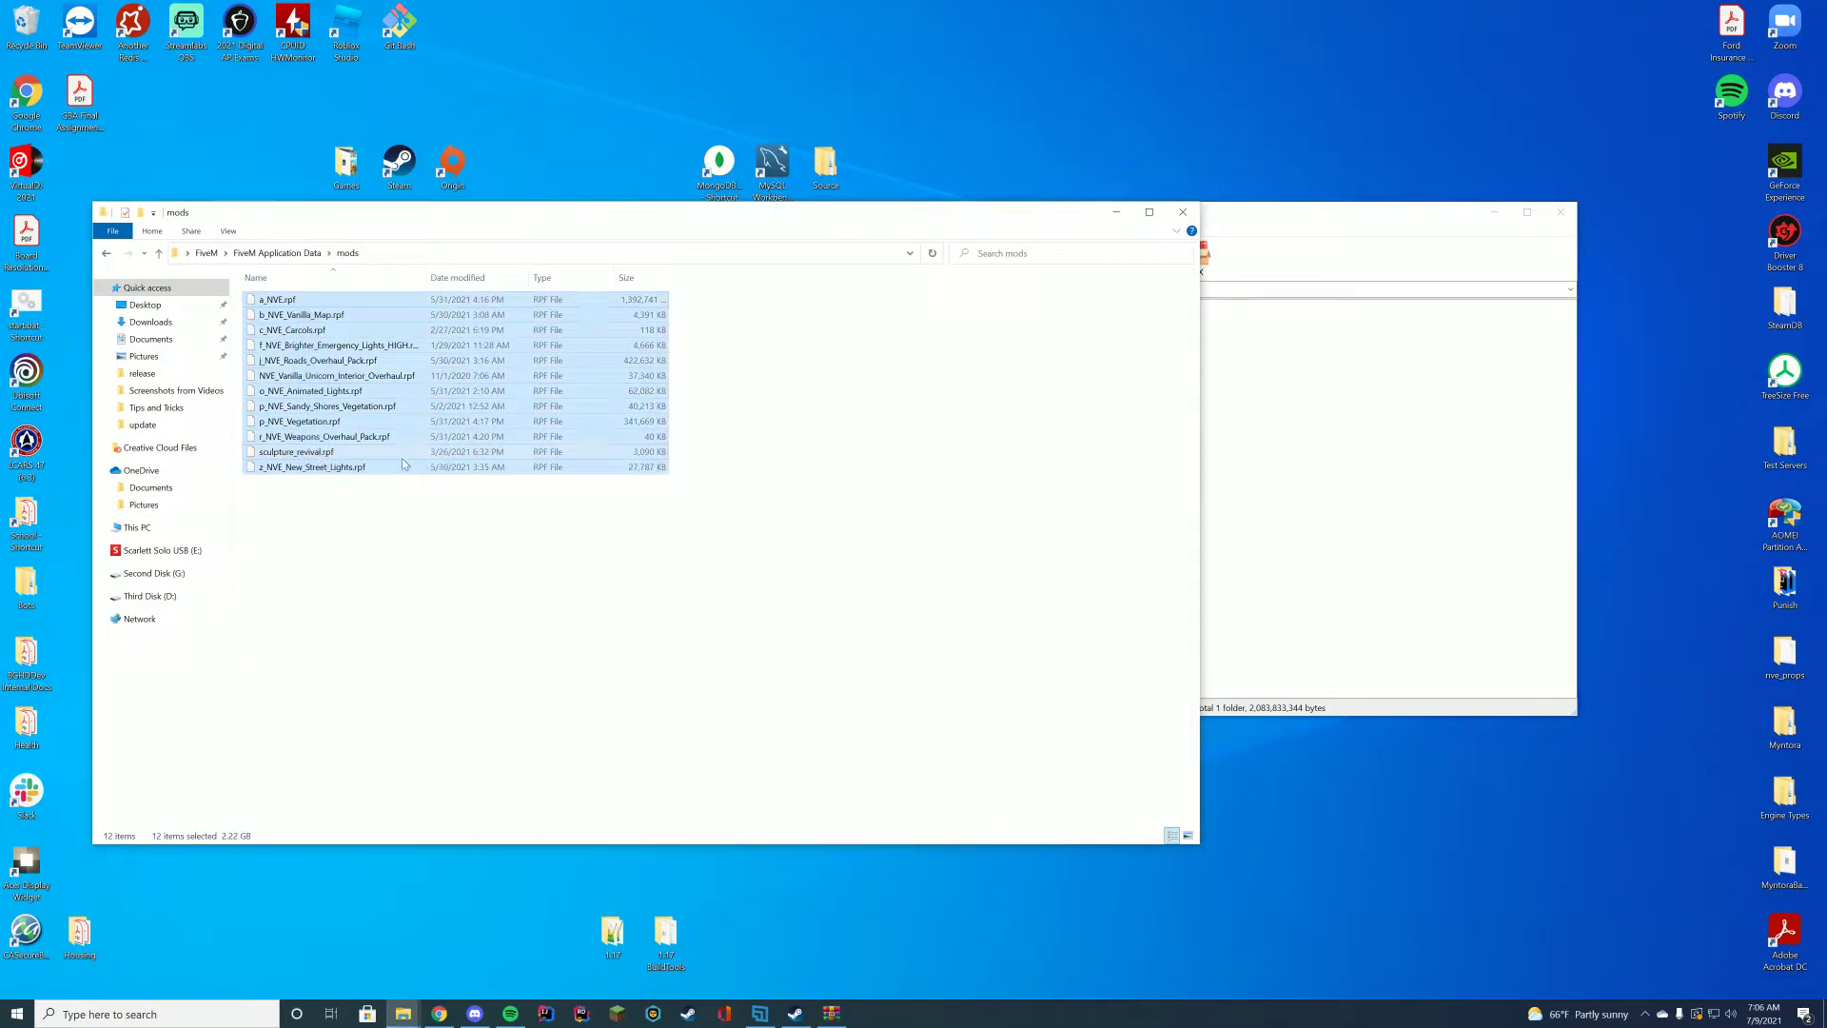
Delete the 11 old NVE files, keeping sculpture_revival.rpf, and extract the package's 7 RPFs into mods
ctrl+click(295, 452)
key(Delete)
click(1267, 489)
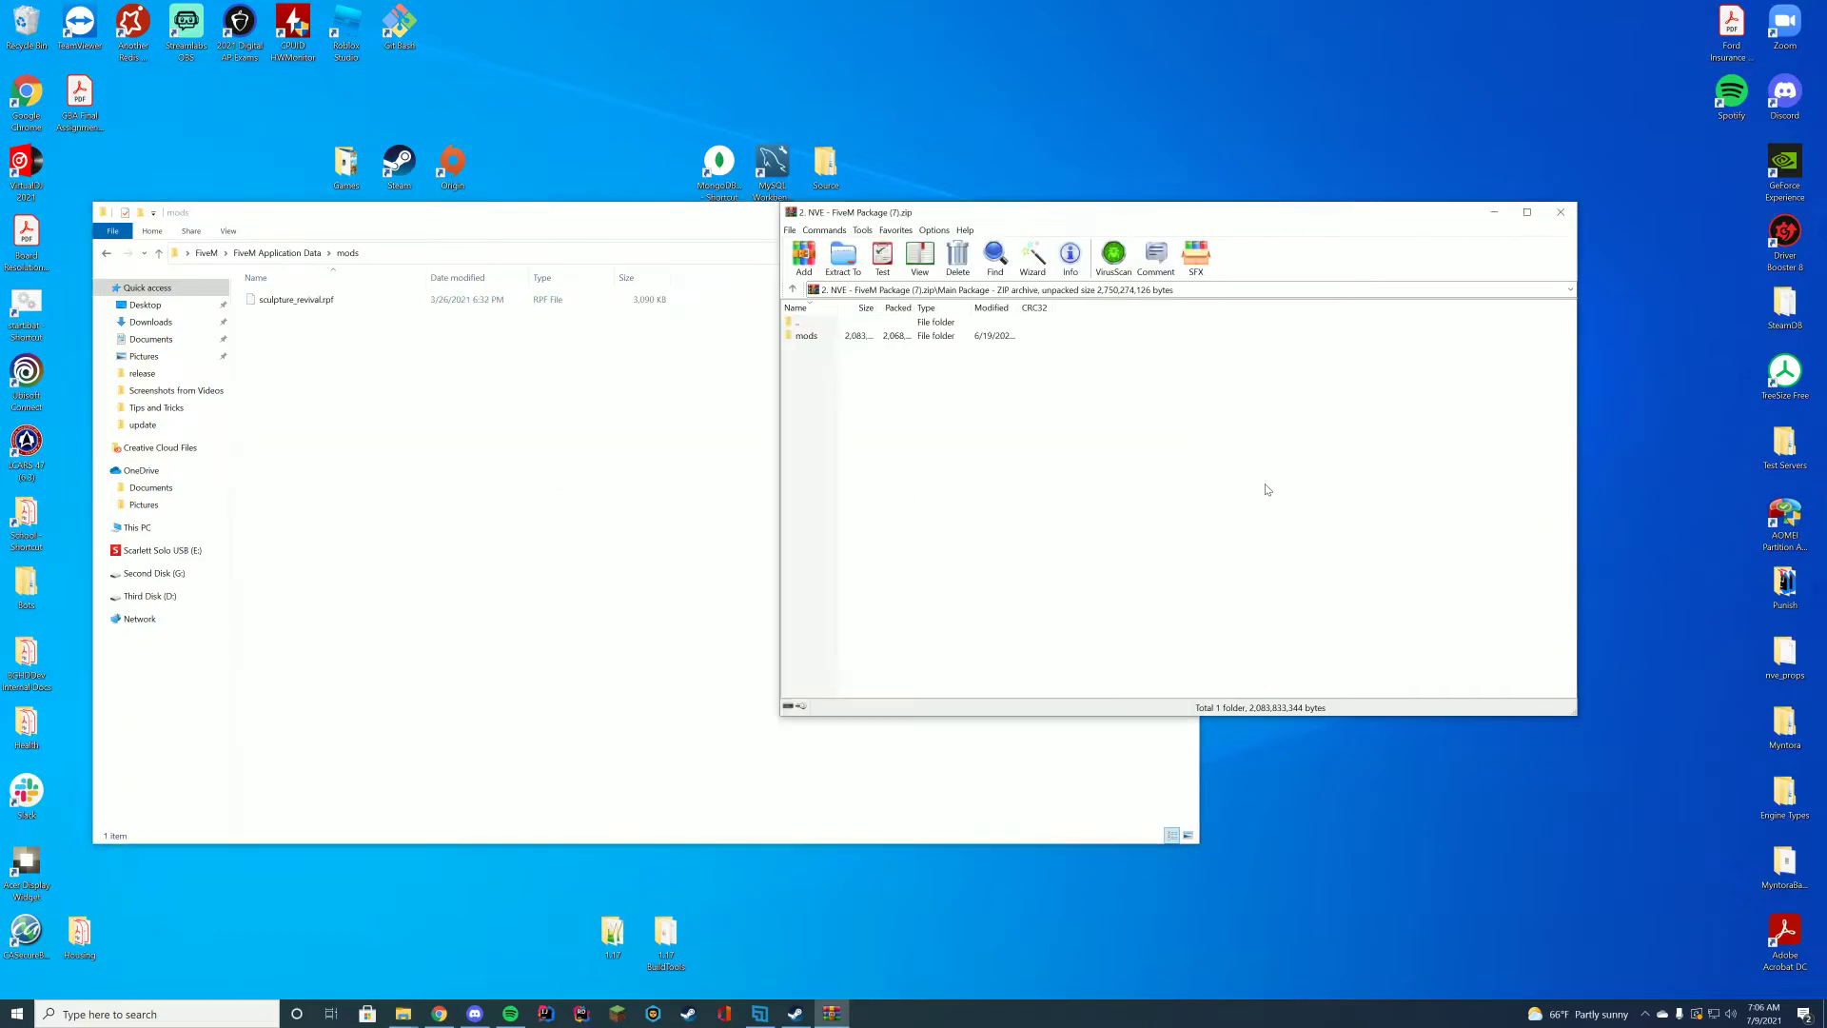
double_click(807, 336)
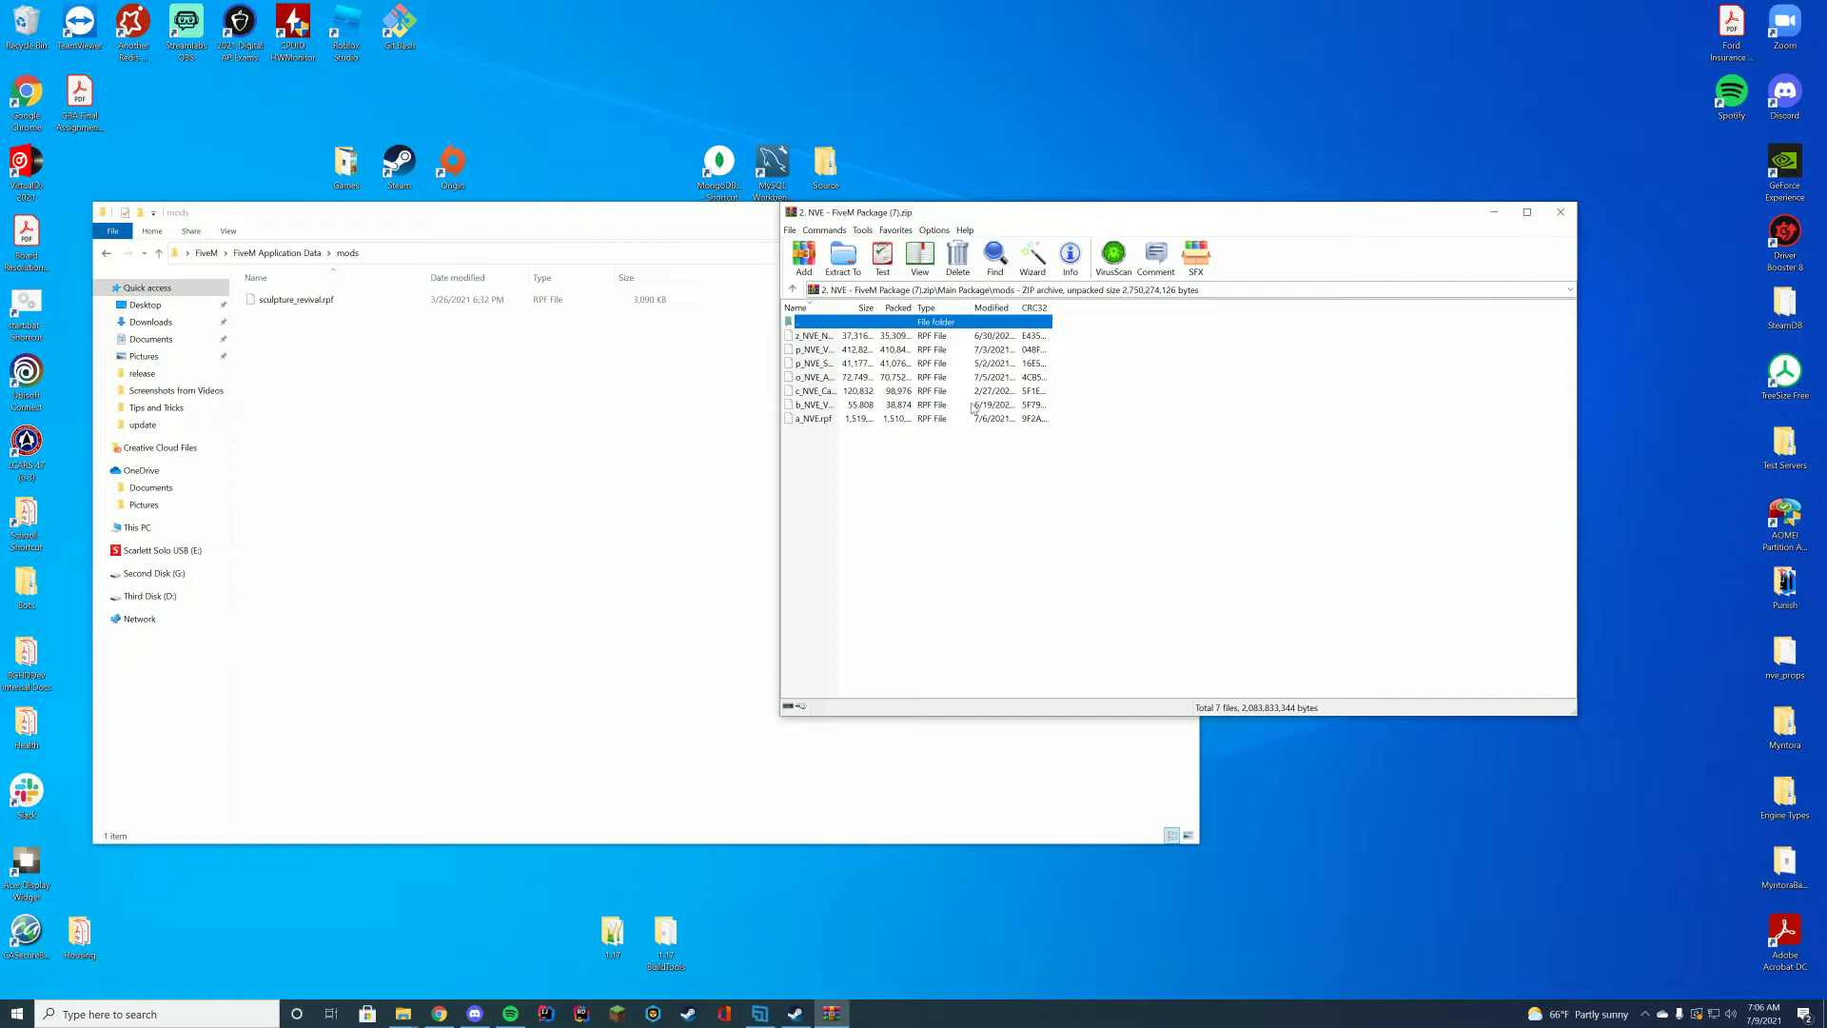
drag(910, 474, 494, 424)
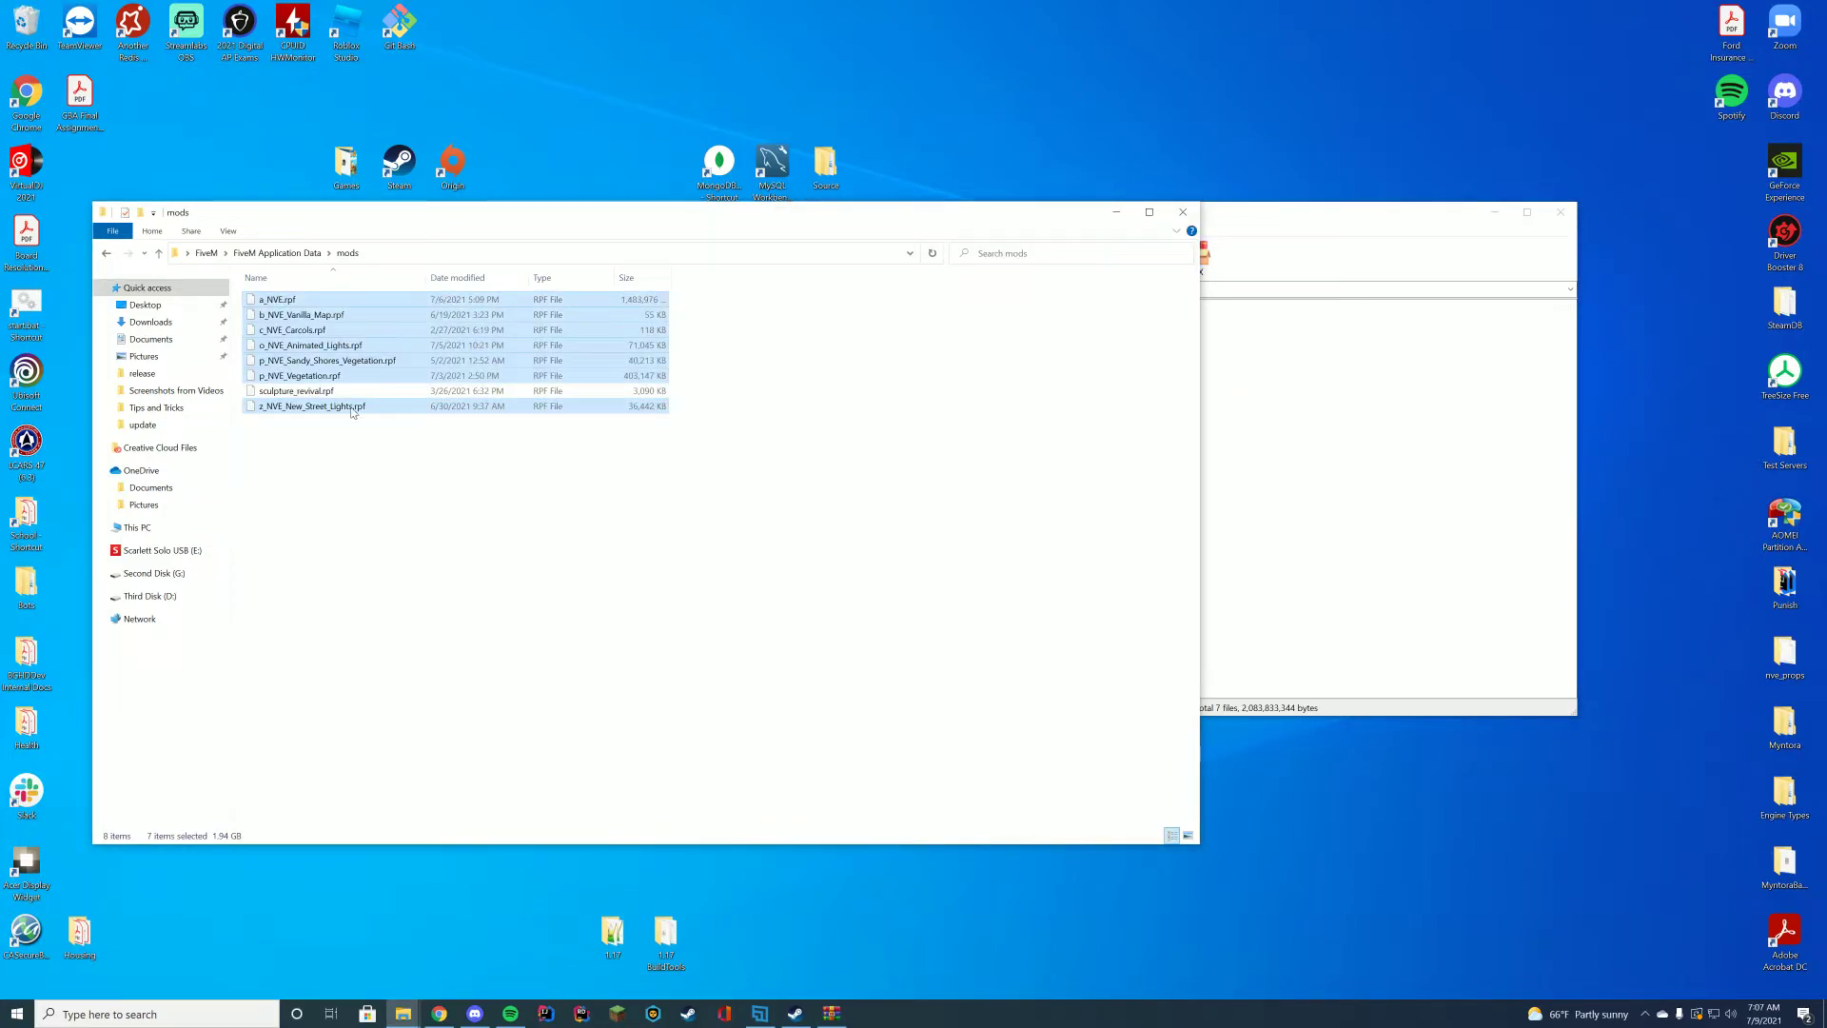
Extract the Brighter Emergency Lights High Intensity RPF from Optional Add-Ons into the FiveM mods folder
click(1295, 407)
double_click(794, 322)
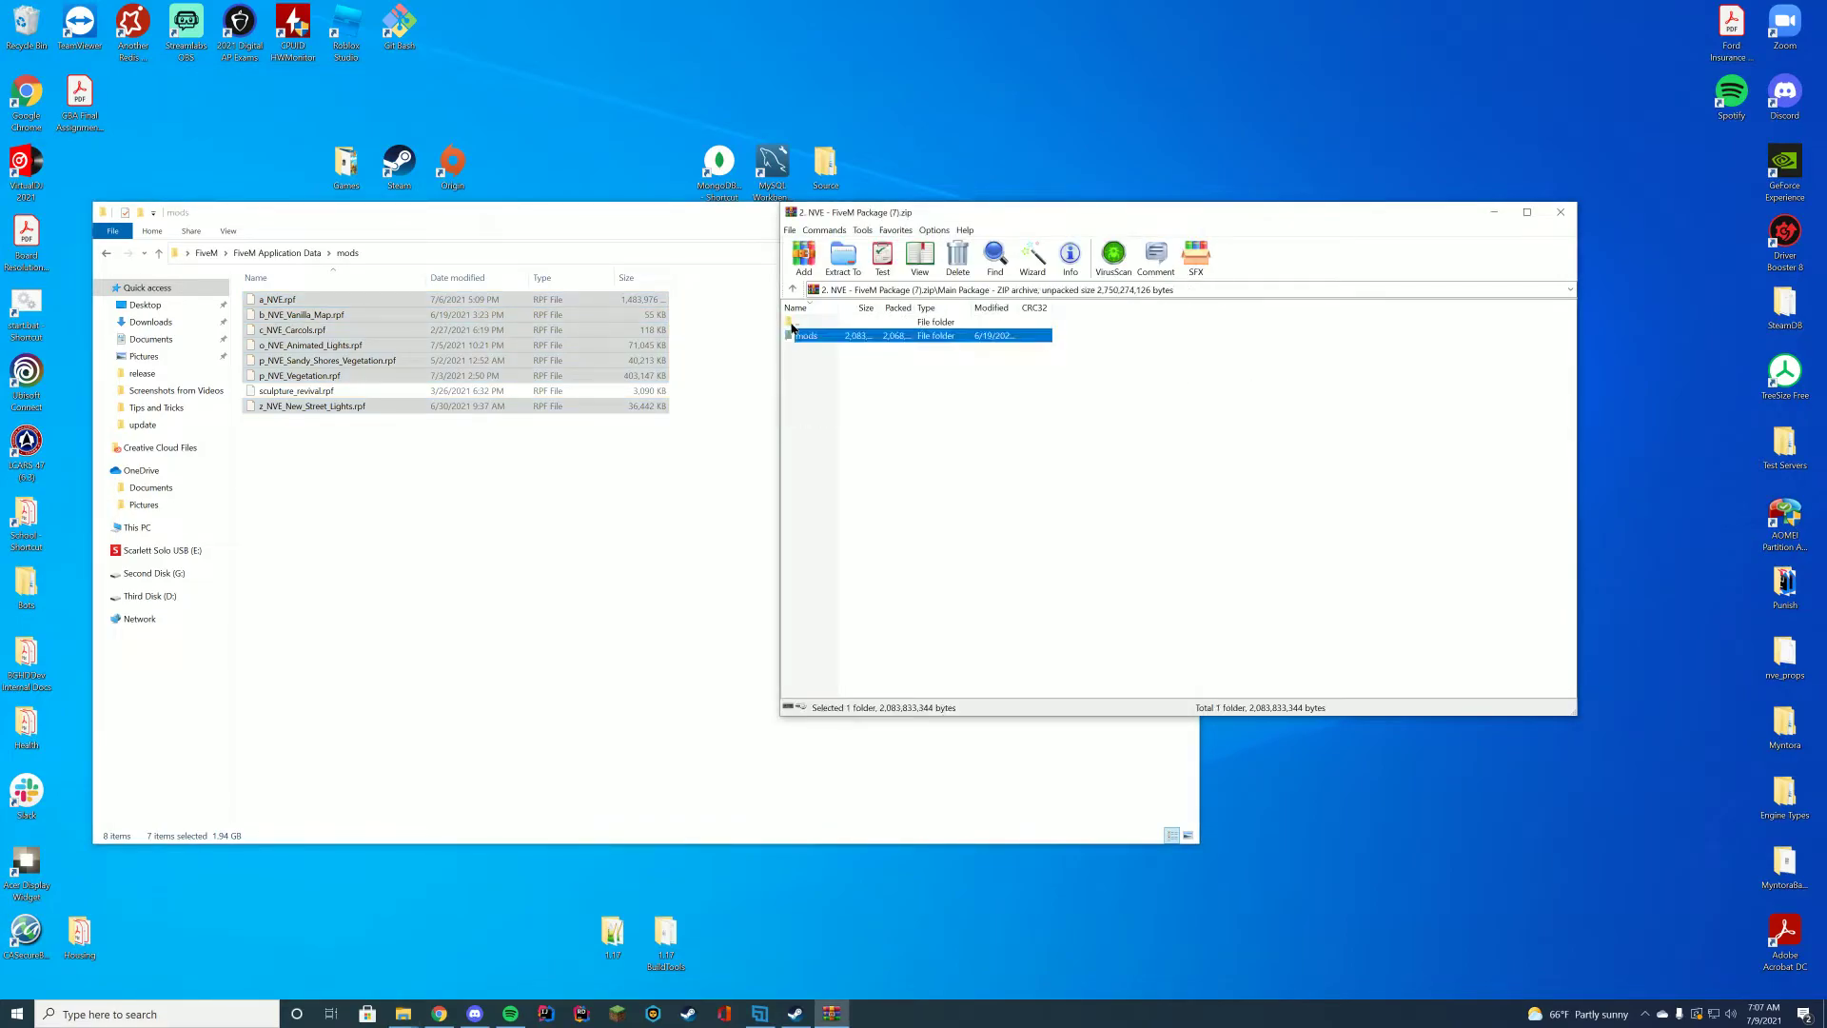
double_click(815, 338)
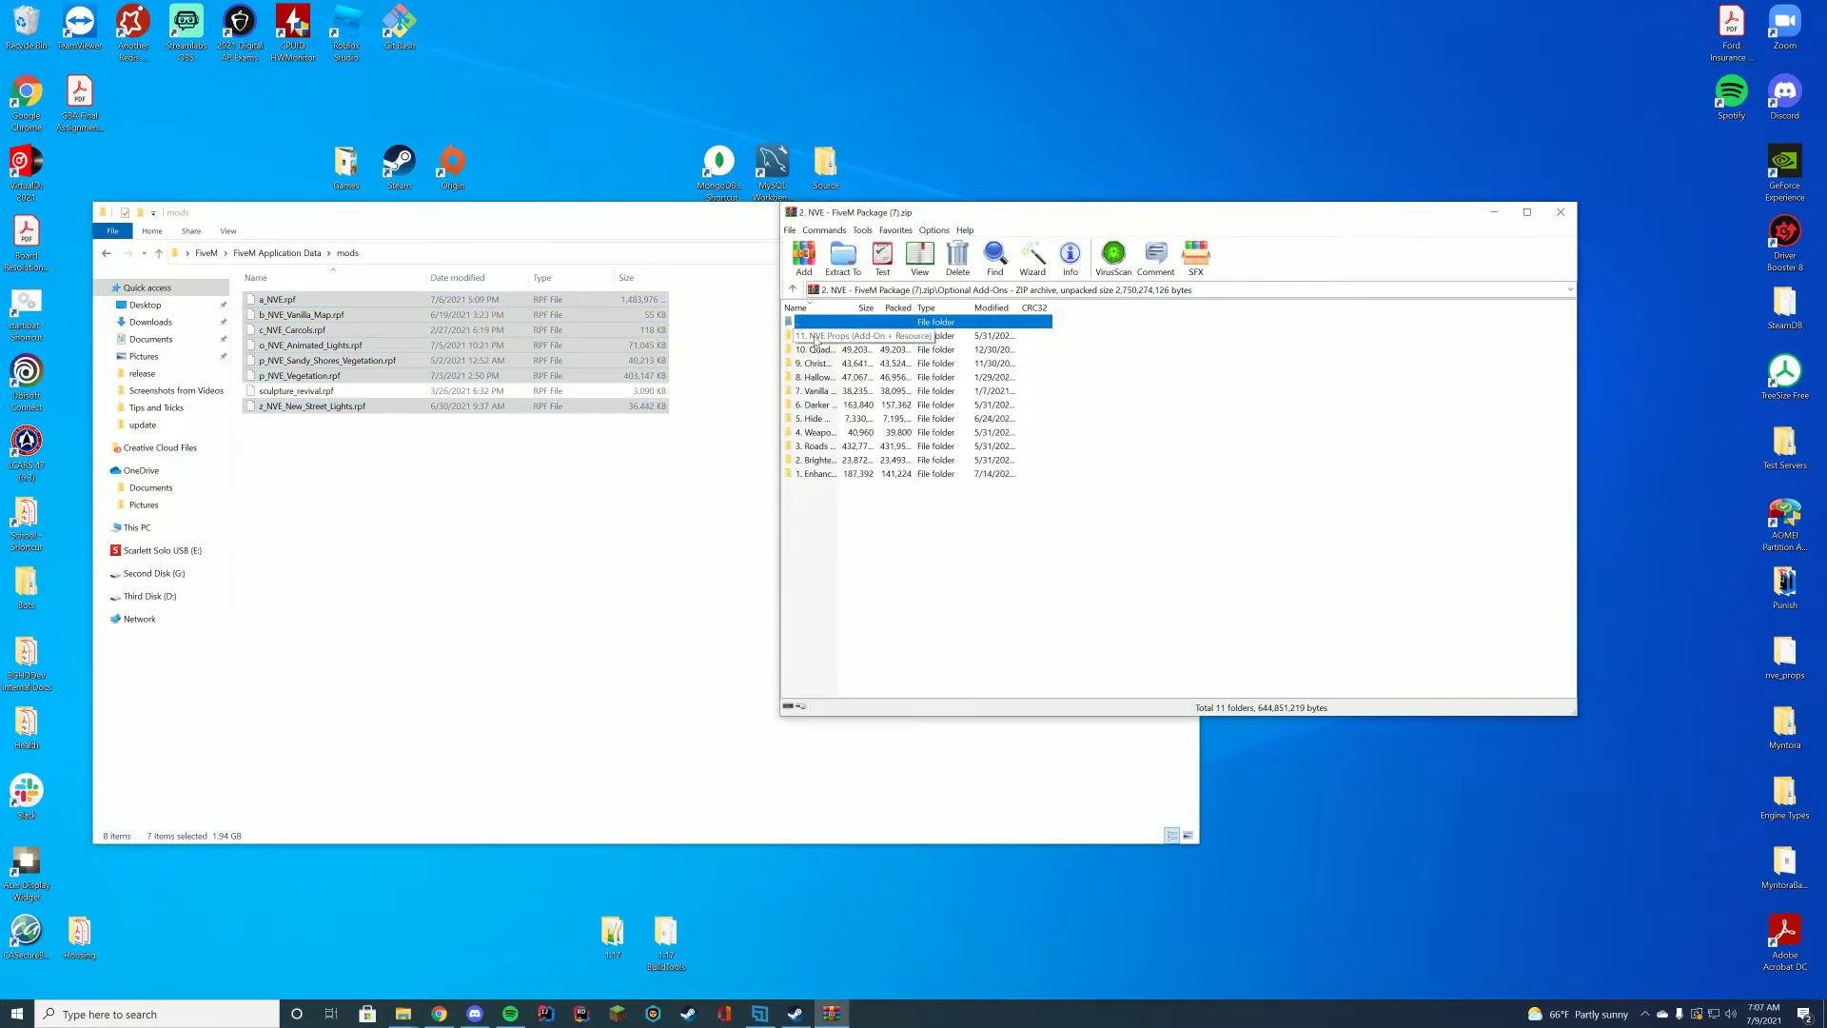
click(816, 463)
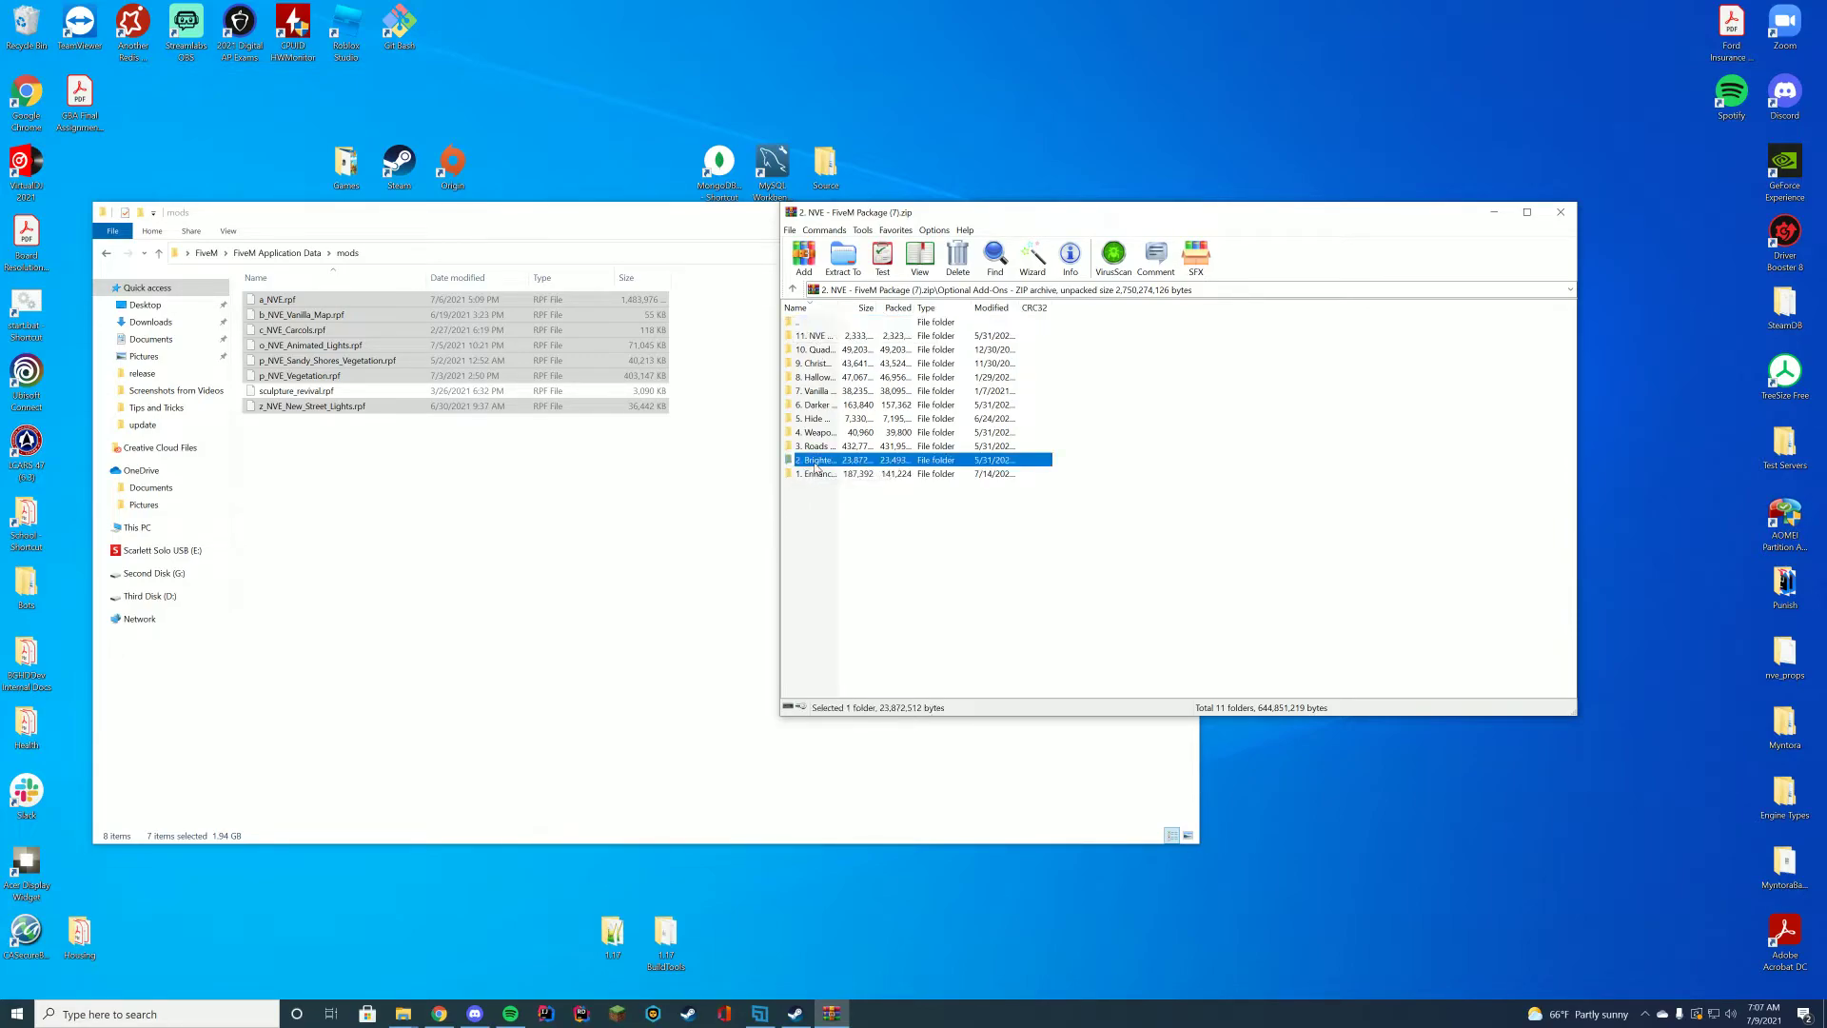
double_click(816, 463)
double_click(828, 365)
drag(814, 336, 551, 489)
Extract the Roads Overhaul Pack RPF into the FiveM mods folder
click(802, 327)
double_click(802, 327)
double_click(802, 328)
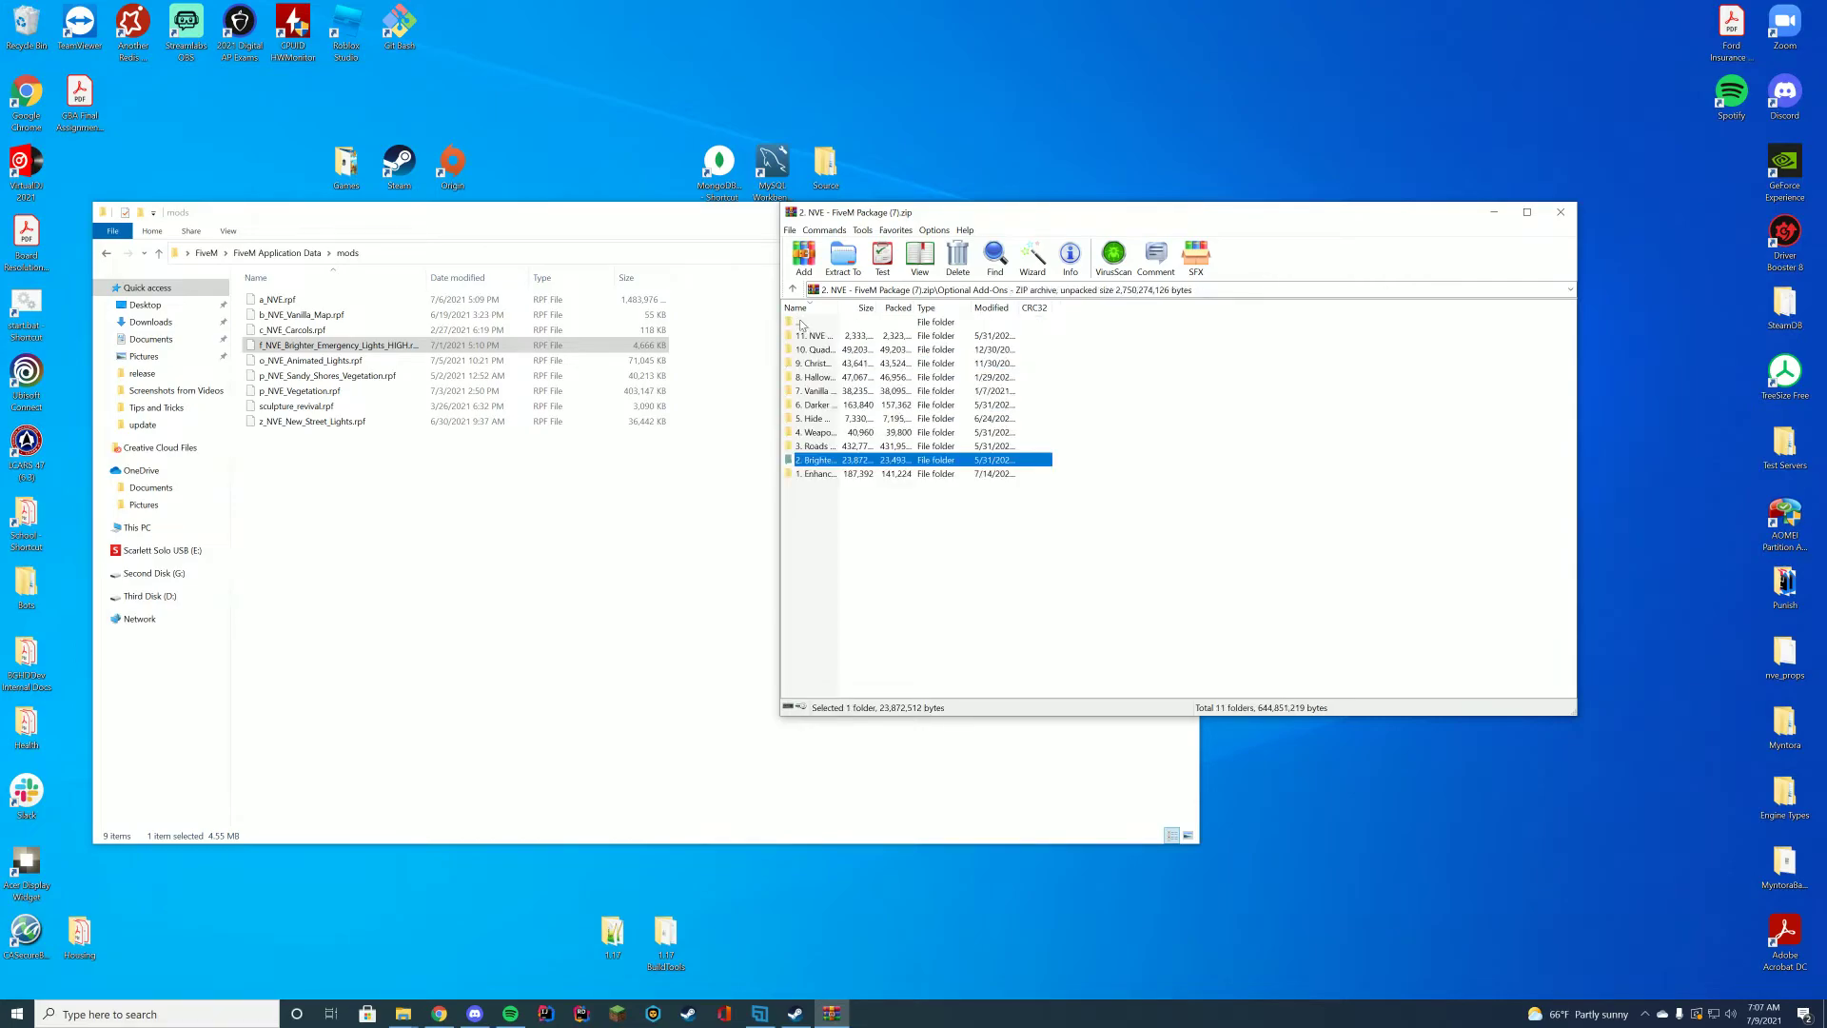
double_click(819, 447)
drag(813, 336, 620, 534)
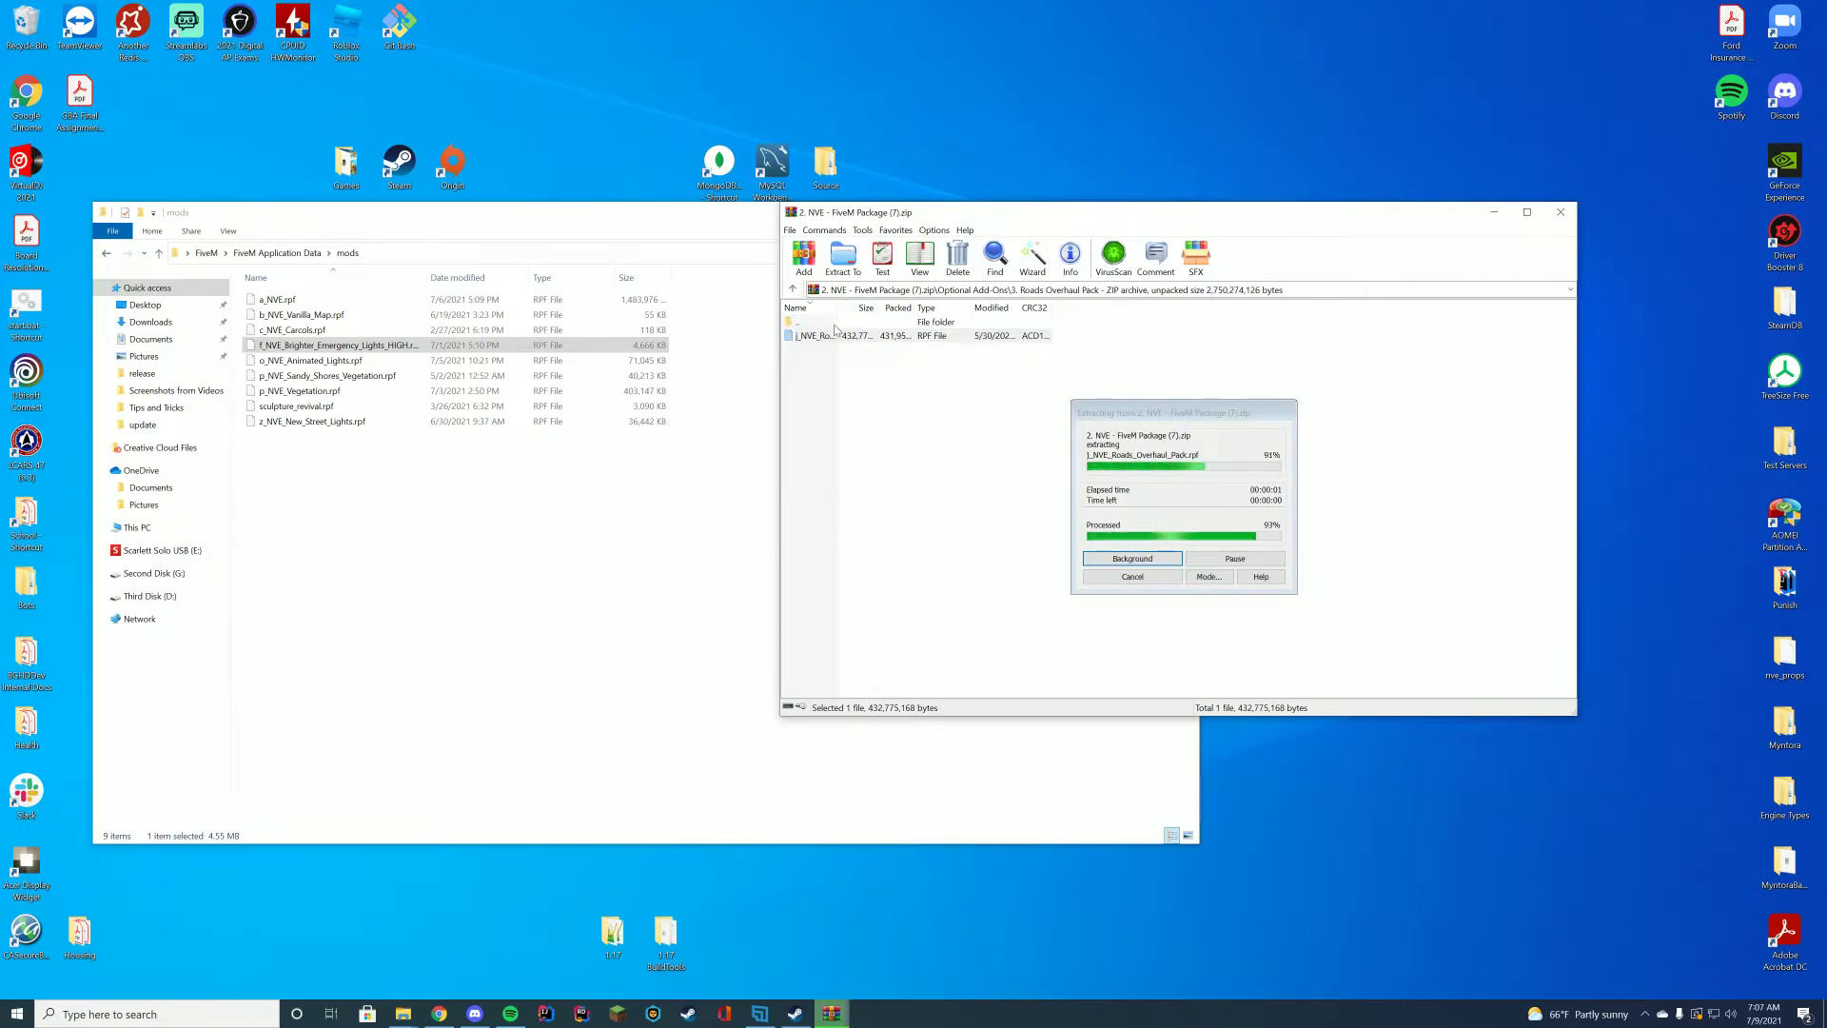
Extract the Vanilla Unicorn interior RPF into mods and check the NVE Props add-on folder
click(1361, 357)
double_click(856, 321)
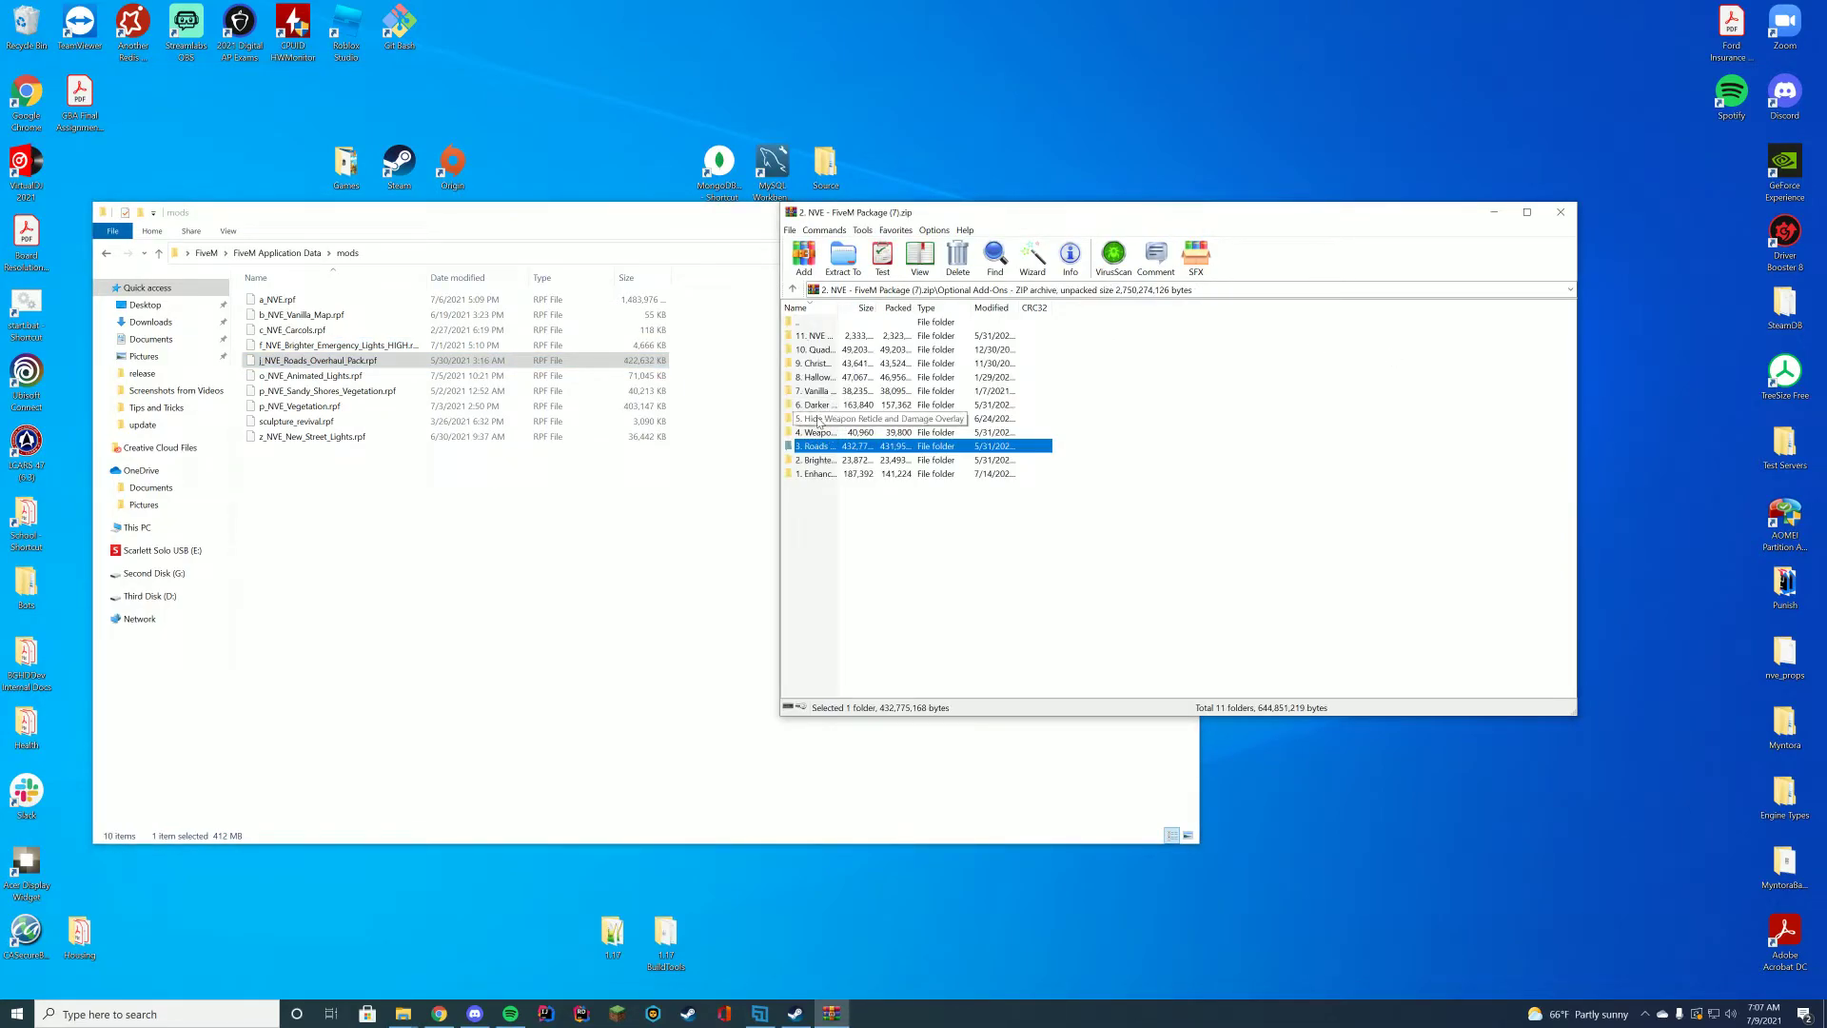
double_click(817, 390)
drag(819, 335, 637, 489)
click(1456, 415)
double_click(817, 322)
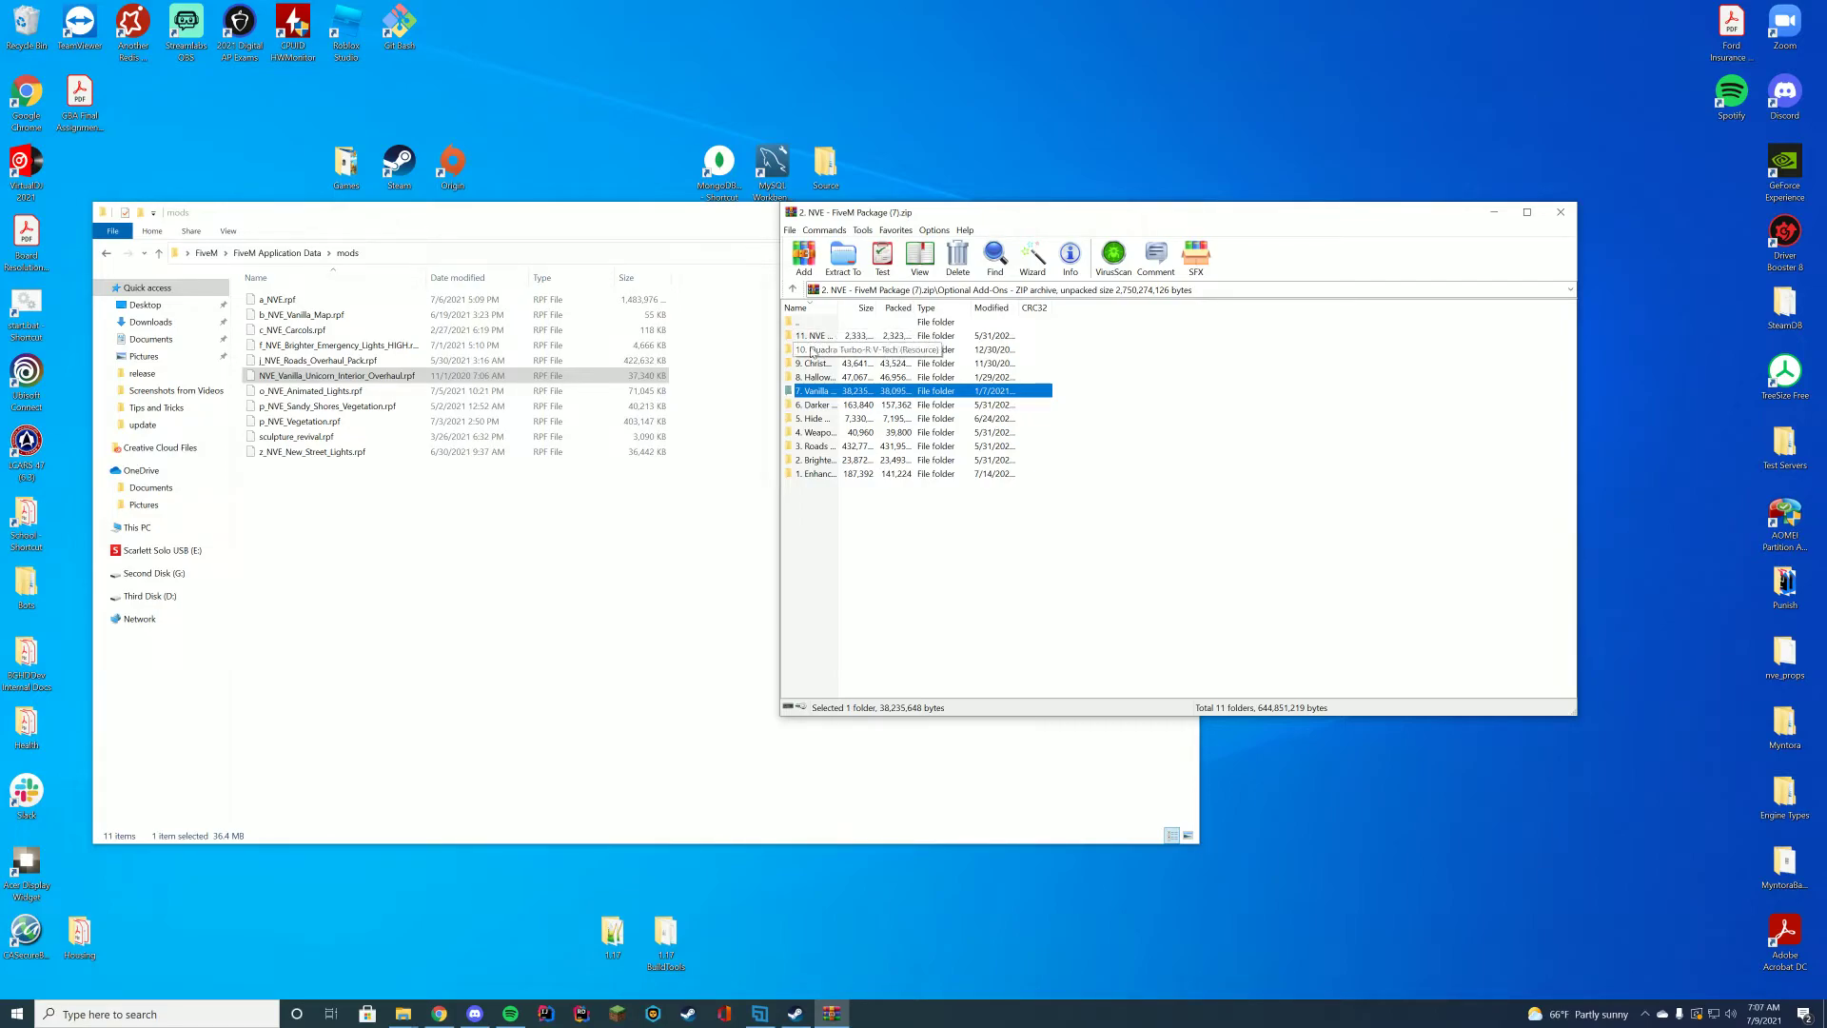
double_click(813, 336)
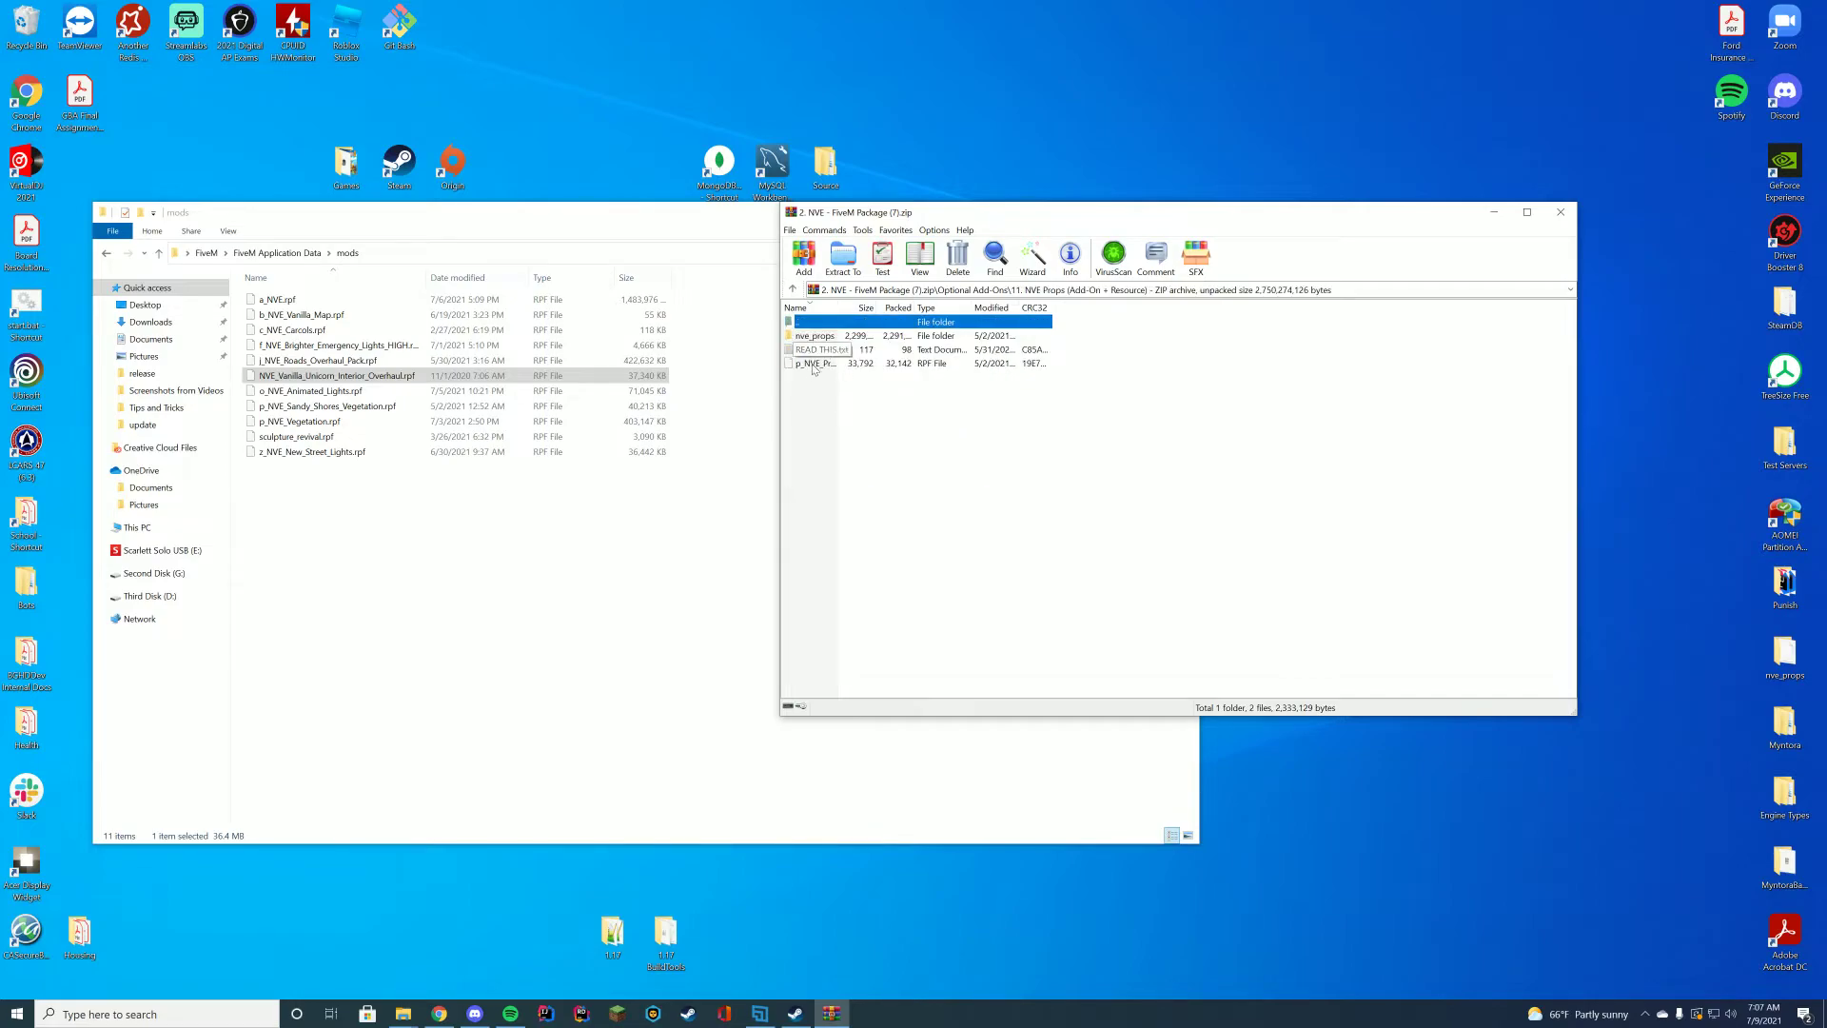
double_click(816, 325)
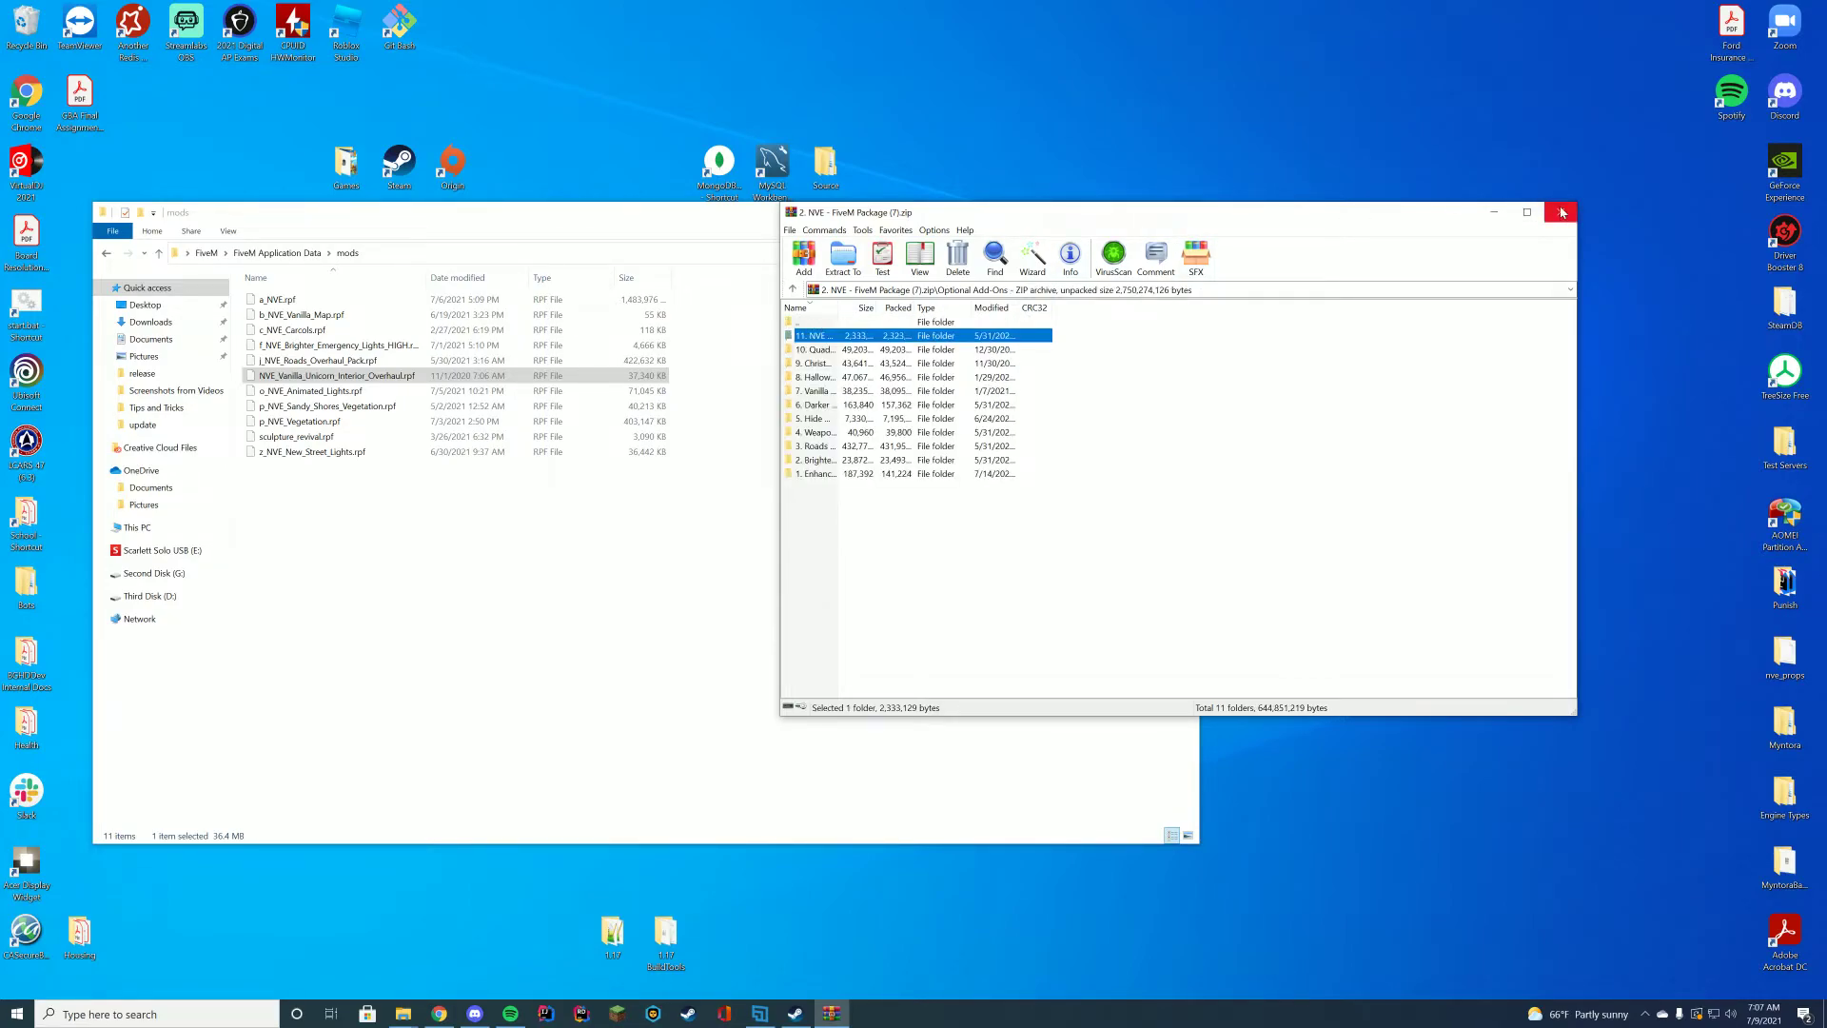
Close the NVE archive and launch FiveM.exe from the FiveM folder
click(1561, 214)
drag(809, 215, 1232, 185)
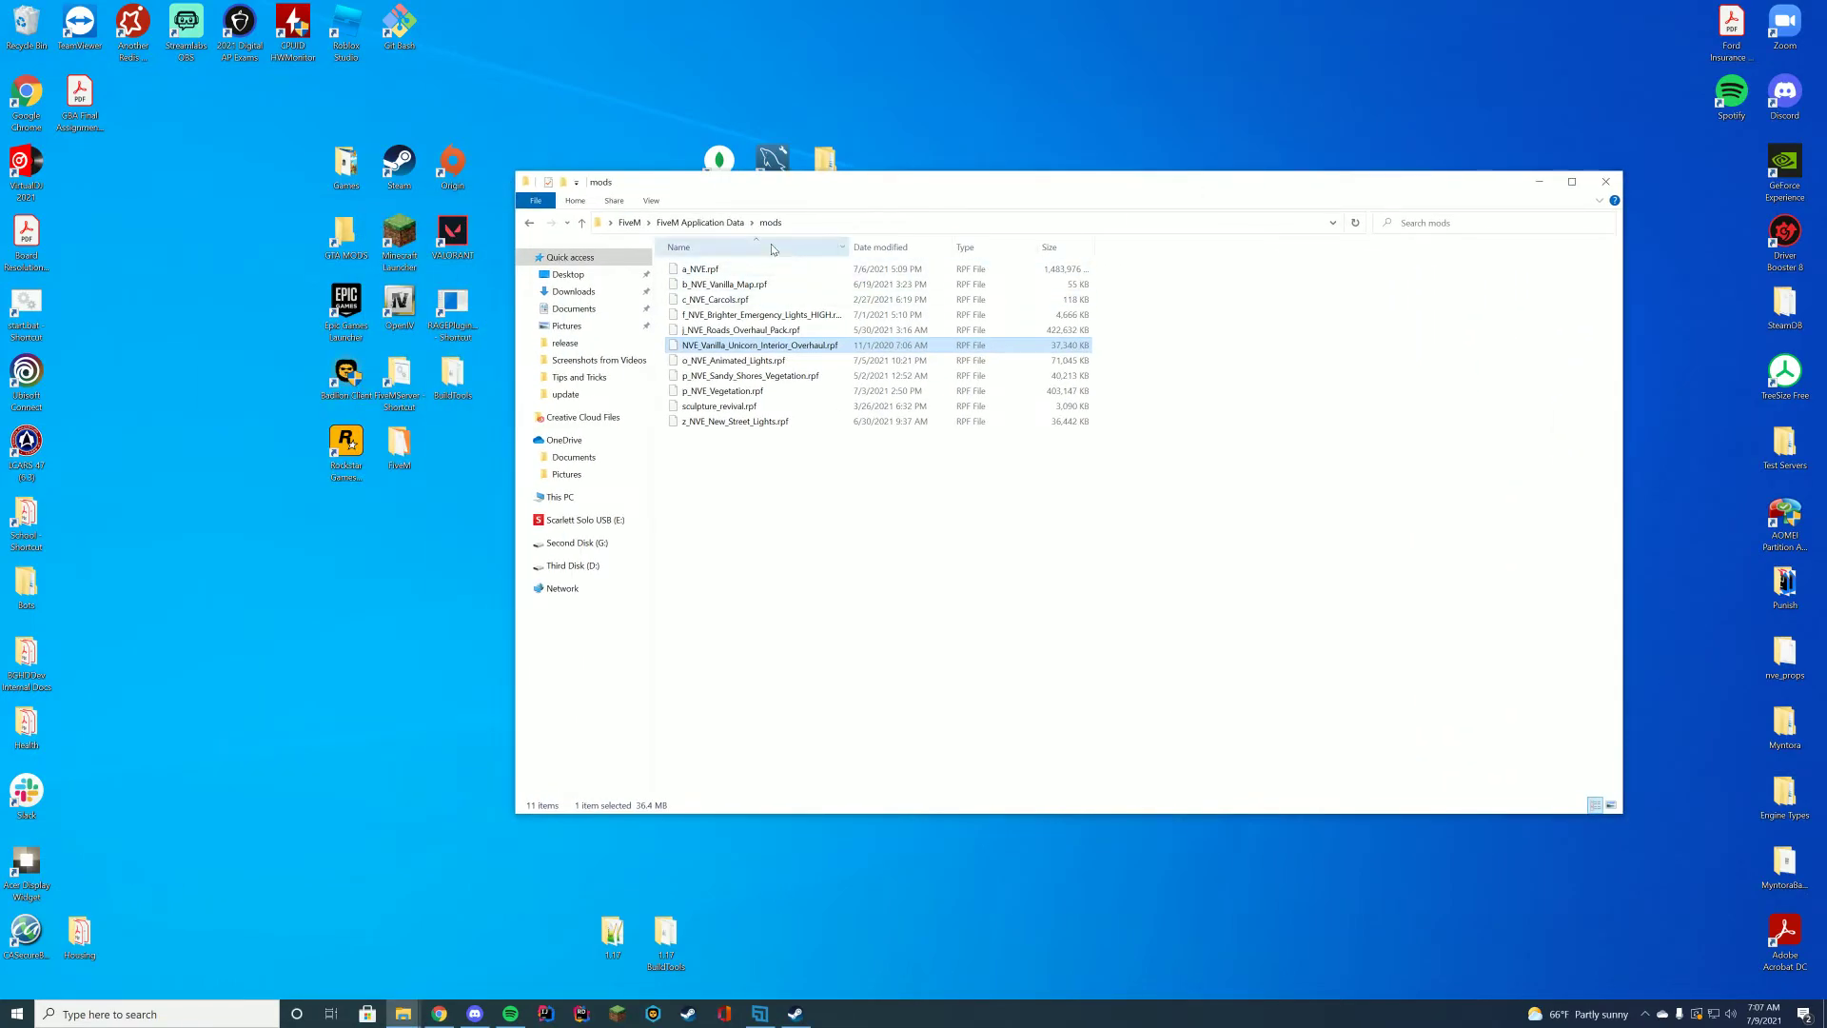
click(704, 222)
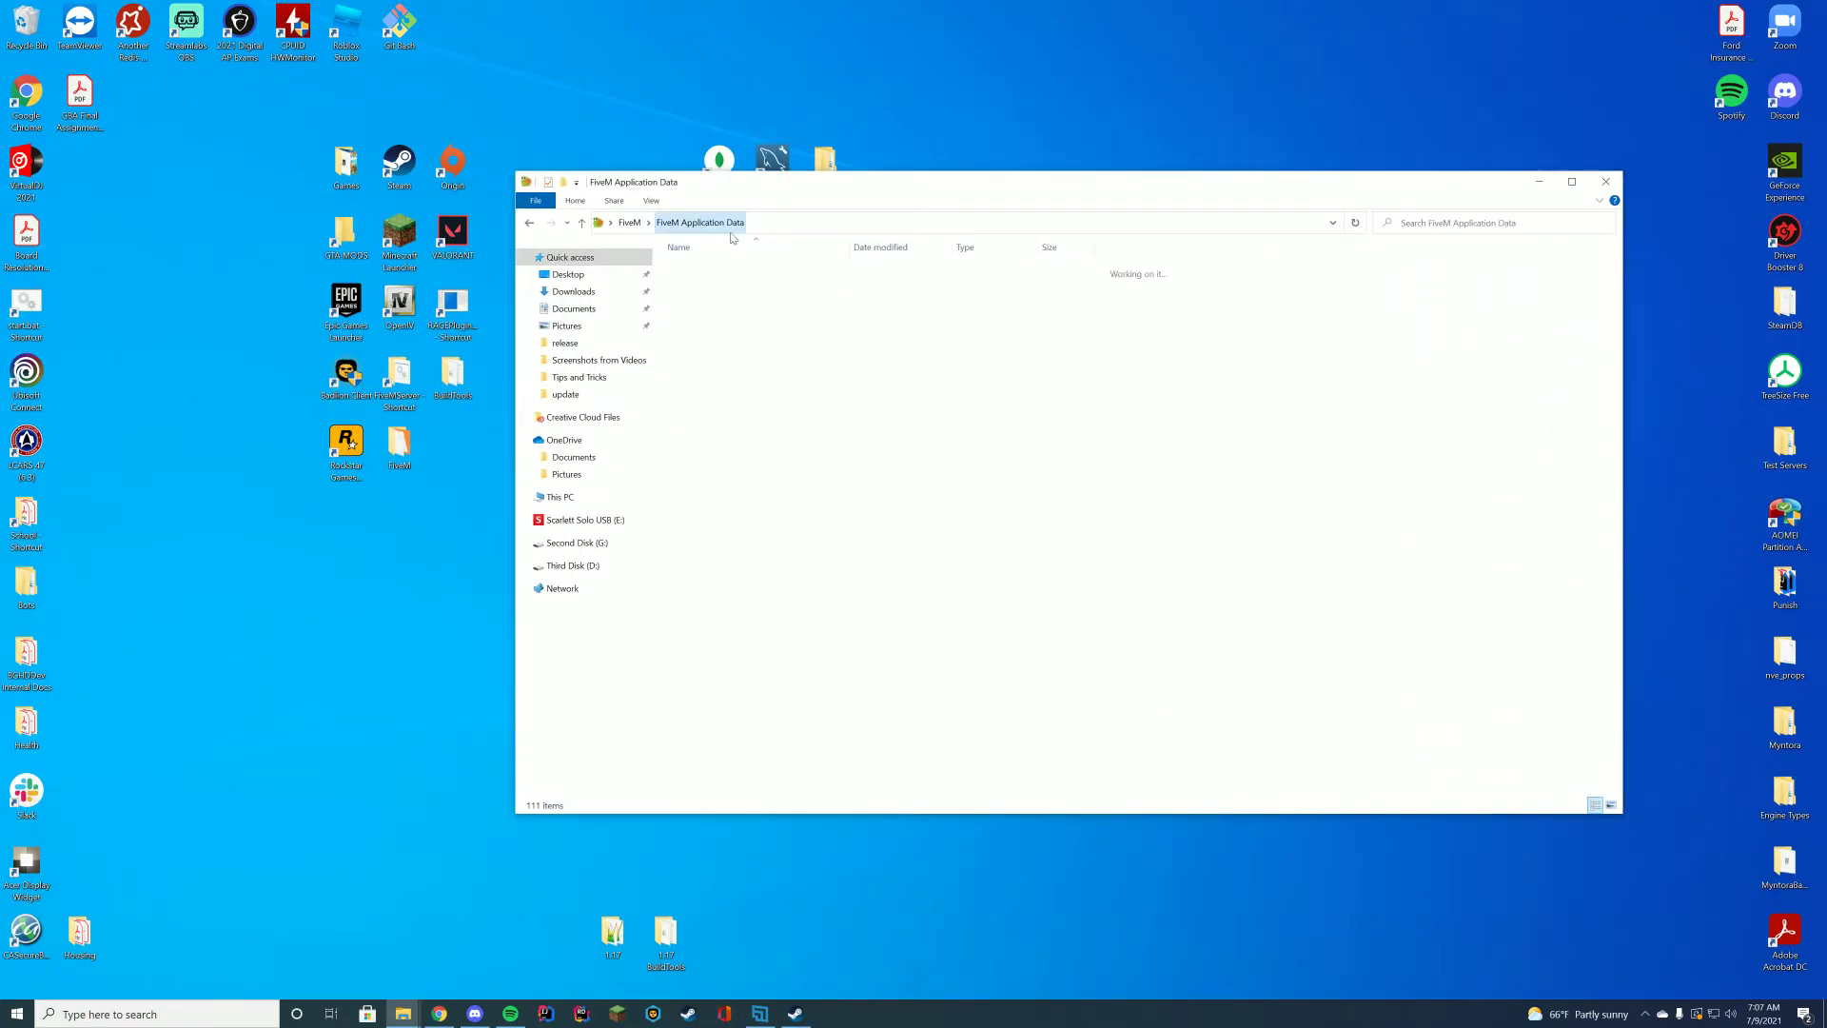
click(629, 223)
double_click(719, 300)
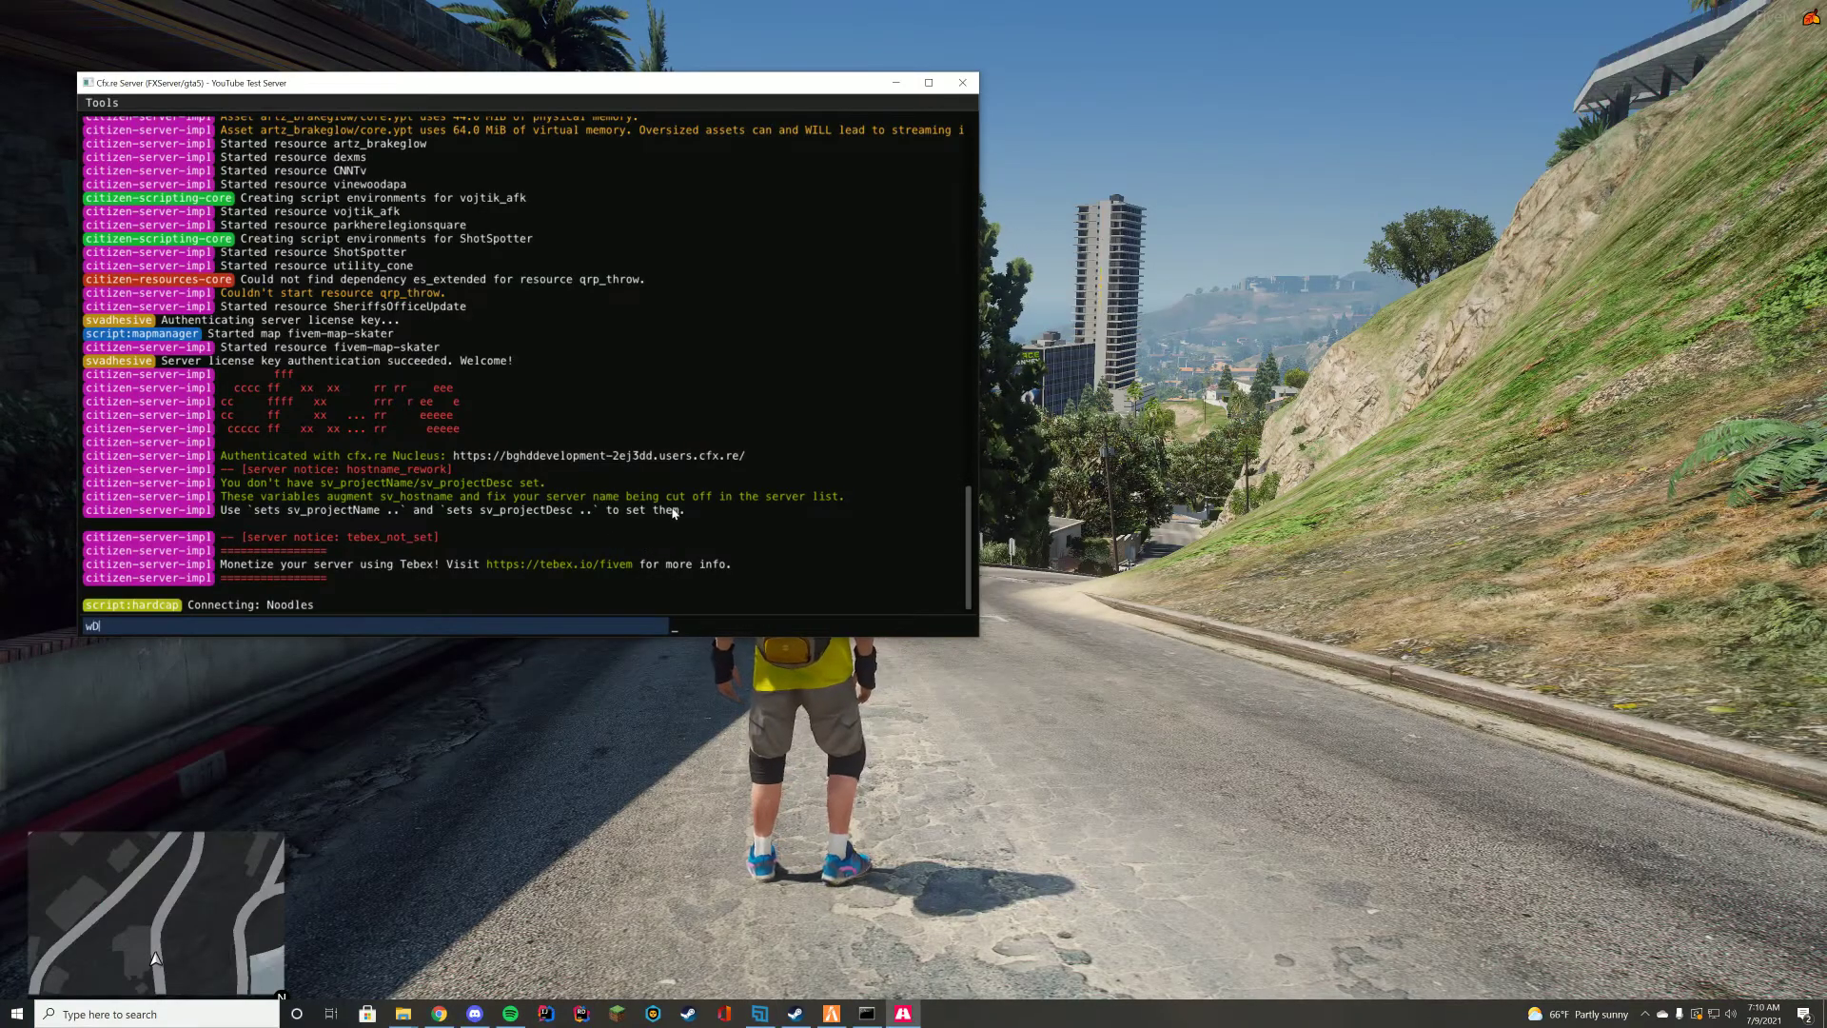
Focus the FiveM game window and run the character along the hillside road to view NVE visuals
click(1478, 565)
key(w)
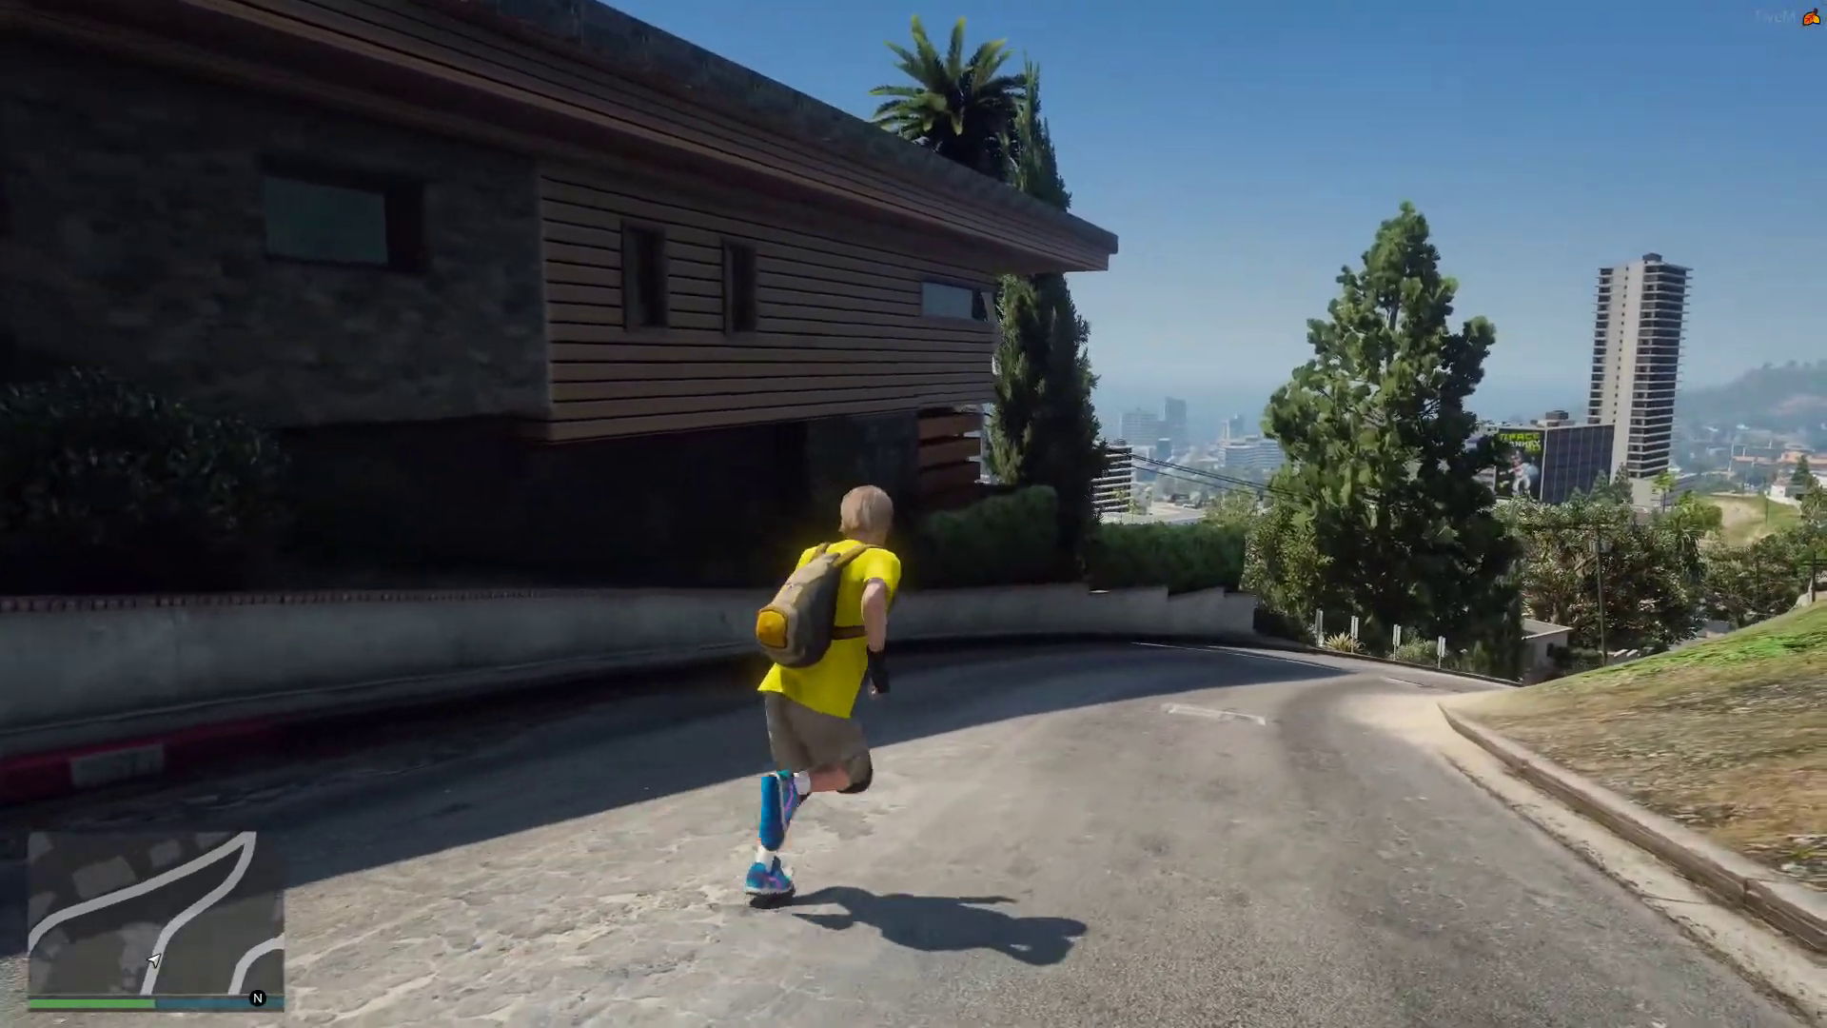